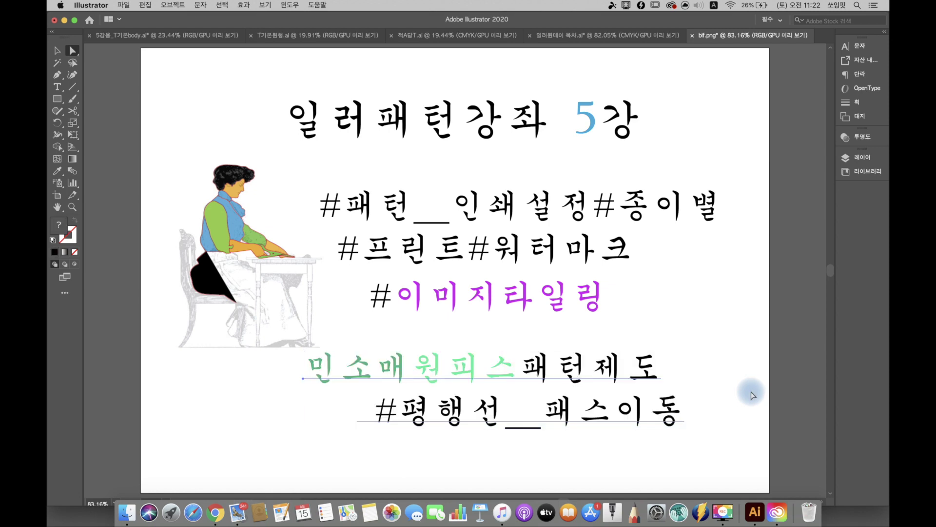
# Deselect the title text and bring up the 일러원데이 목차.ai document with the class schedule.
pyautogui.click(751, 393)
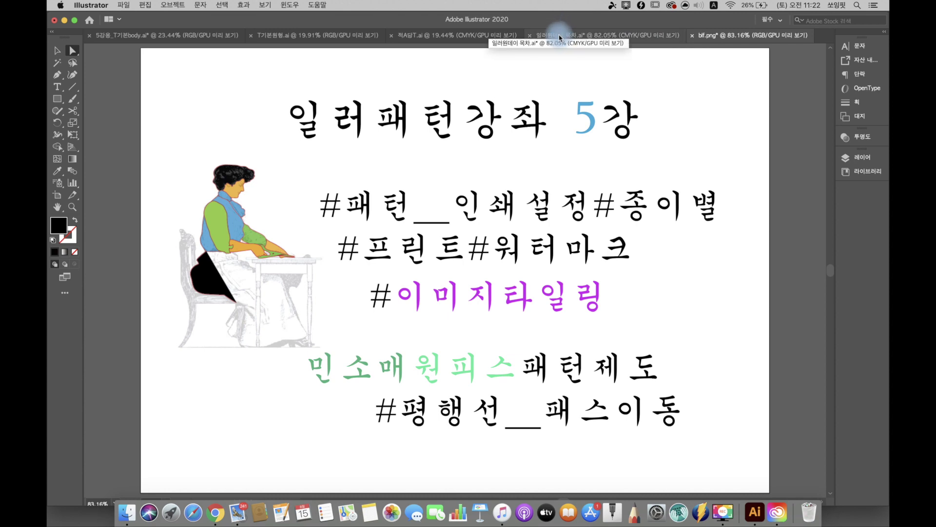
pyautogui.click(560, 35)
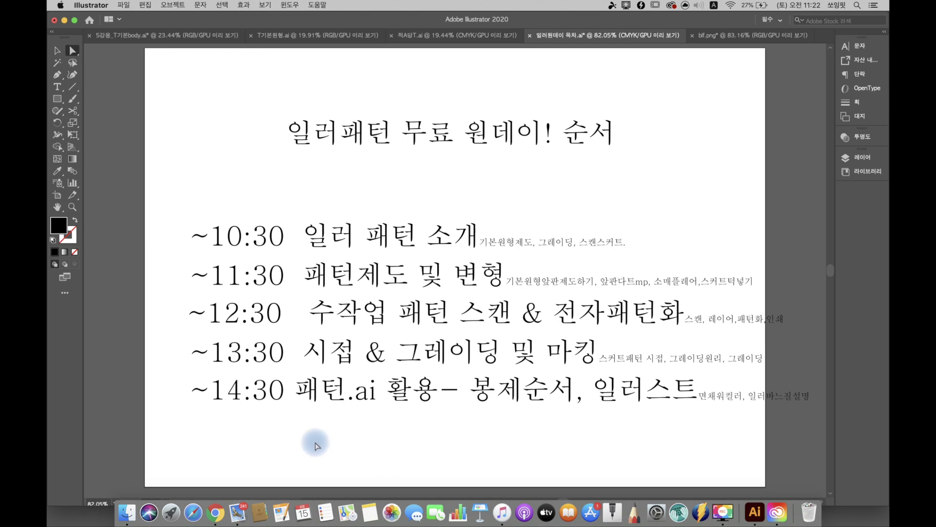
# Switch to Chrome and look through the cafe post 딸들의 A 원피스 변형 and its dress photos.
pyautogui.click(214, 512)
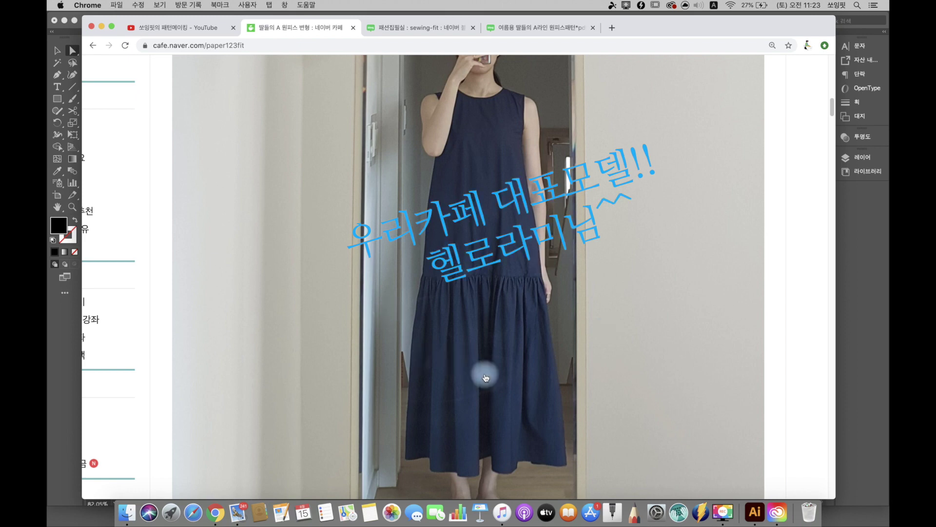
pyautogui.scroll(10, 499, 379)
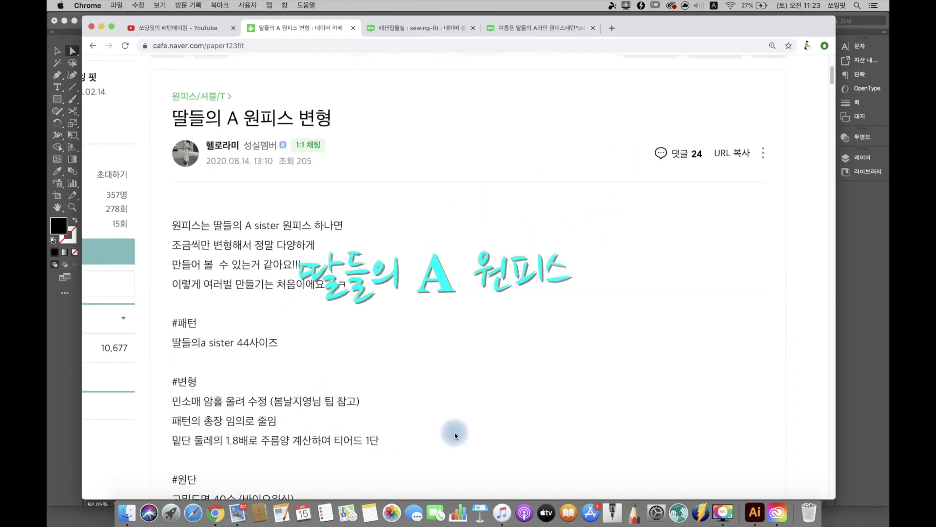
pyautogui.scroll(-10, 834, 119)
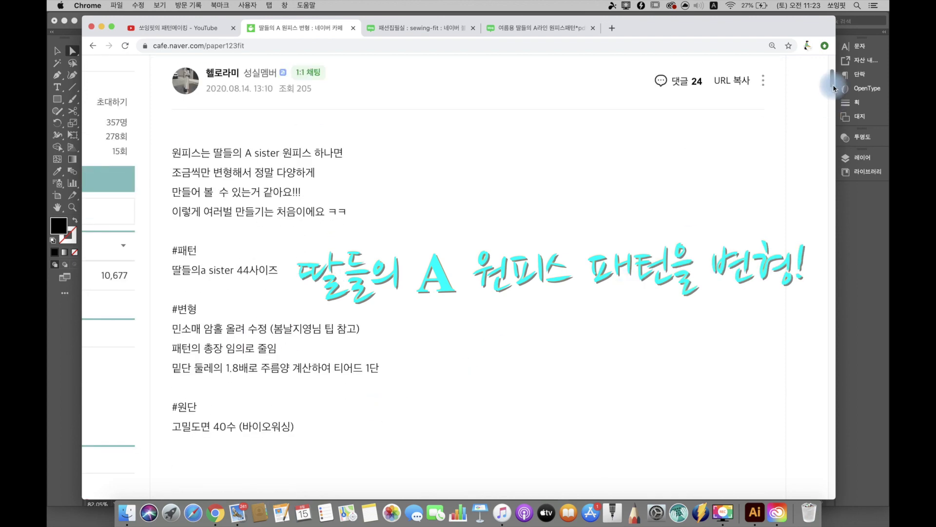
pyautogui.scroll(-10, 834, 119)
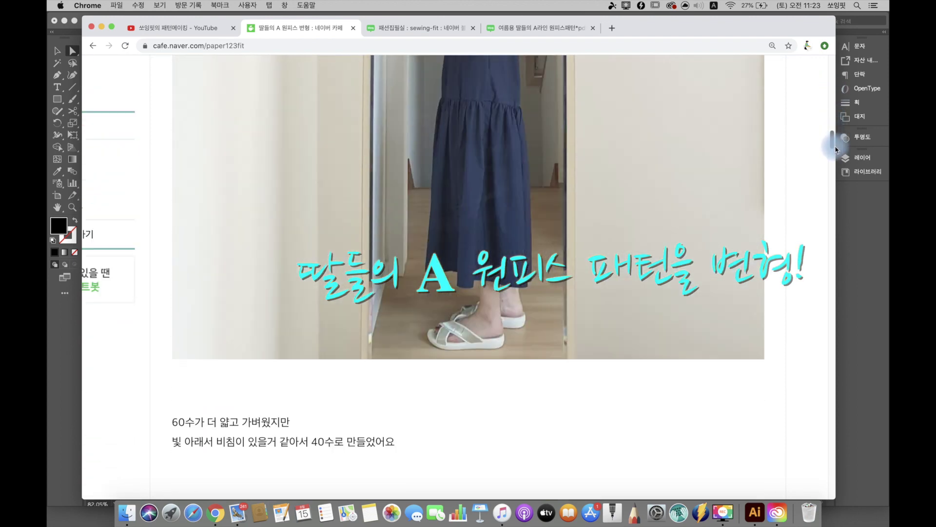
pyautogui.moveTo(836, 149); pyautogui.dragTo(837, 284)
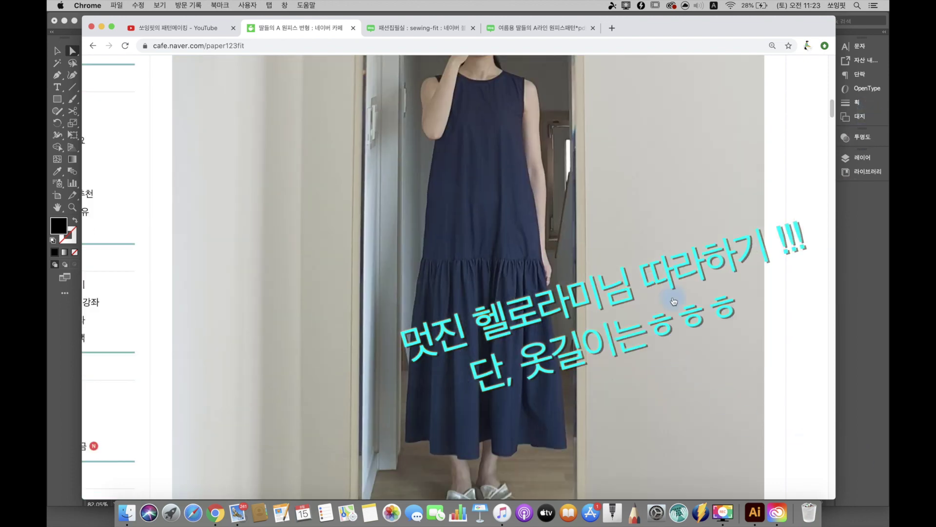
# Find the 여름용 딸들의 A라인 원피스패턴*pdf entry in the blog search results and view its post.
pyautogui.click(439, 29)
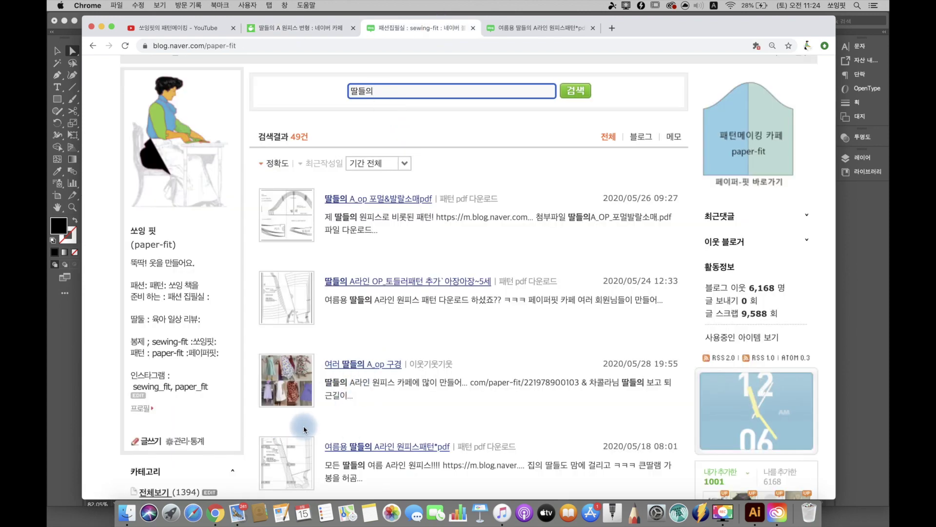
pyautogui.scroll(-3, 376, 460)
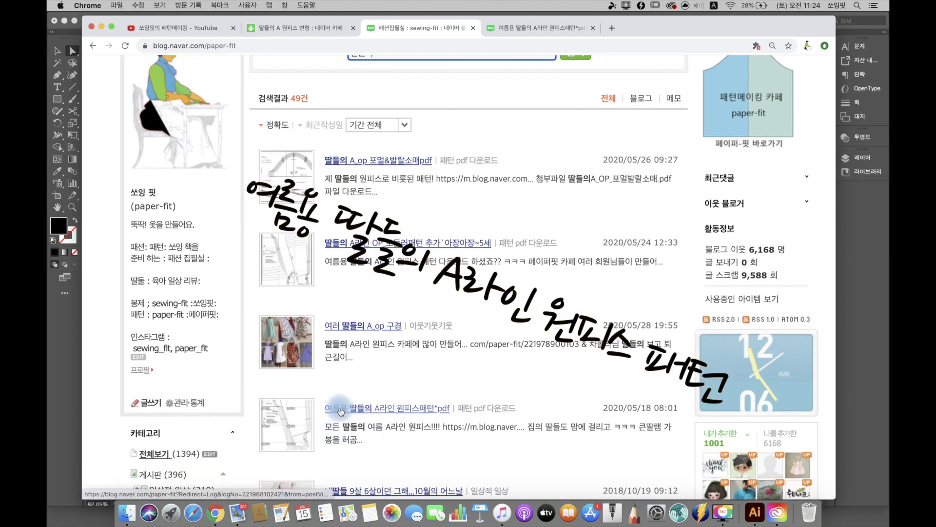
pyautogui.moveTo(321, 412); pyautogui.dragTo(450, 421)
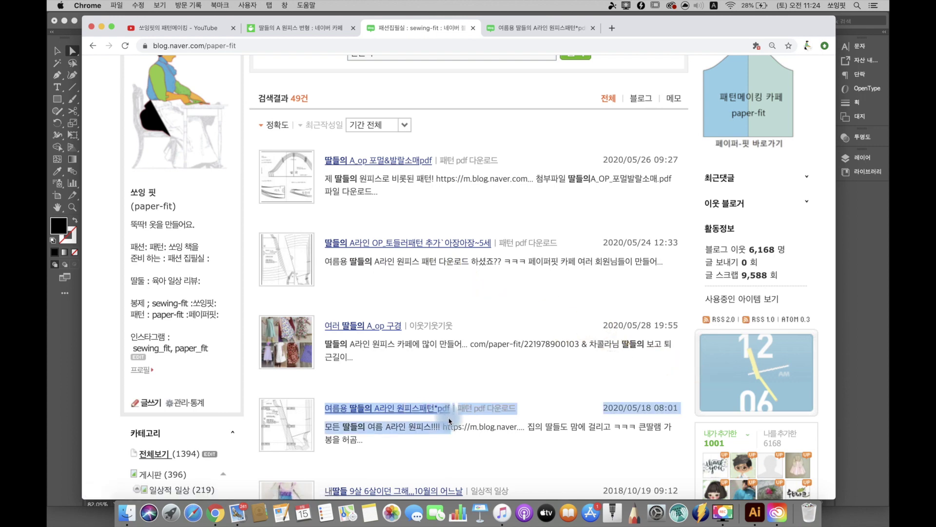
pyautogui.click(542, 28)
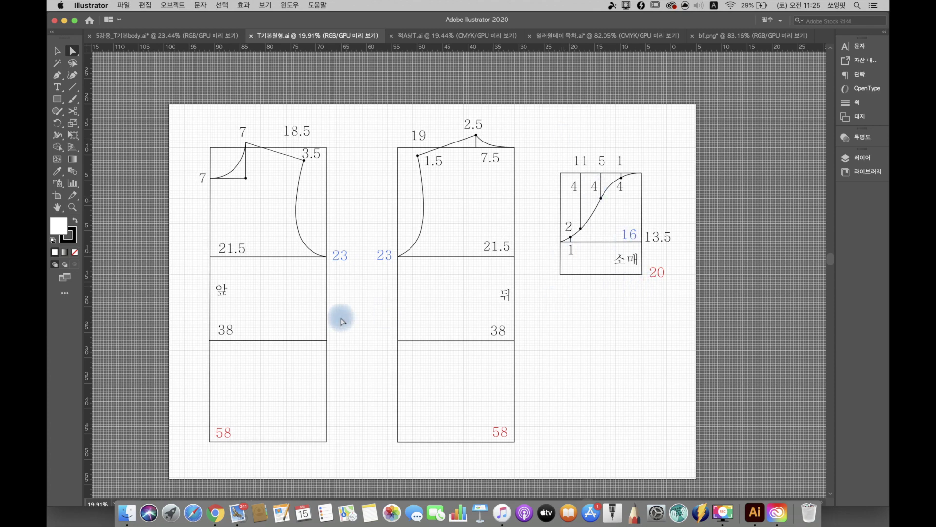
# Switch to the 5강용_T기본body.ai document in Illustrator and display its Layers panel.
pyautogui.click(122, 37)
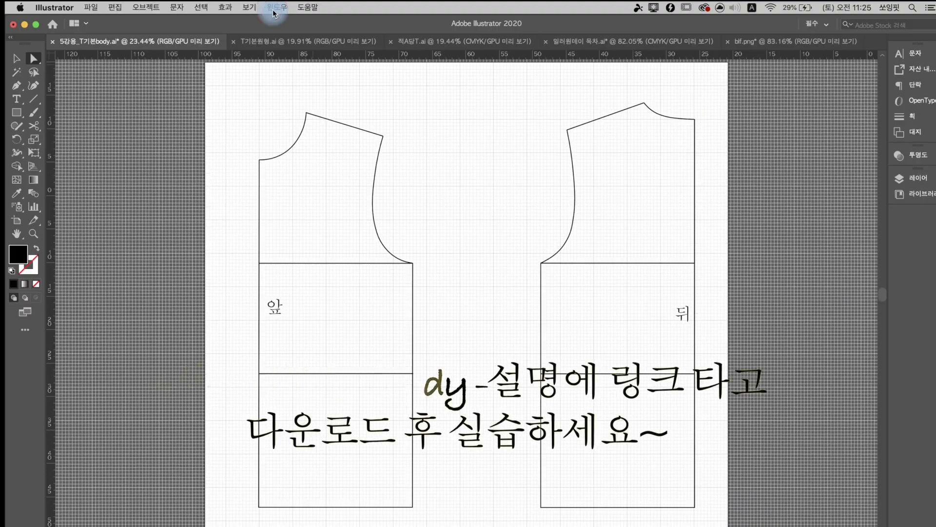
pyautogui.click(276, 8)
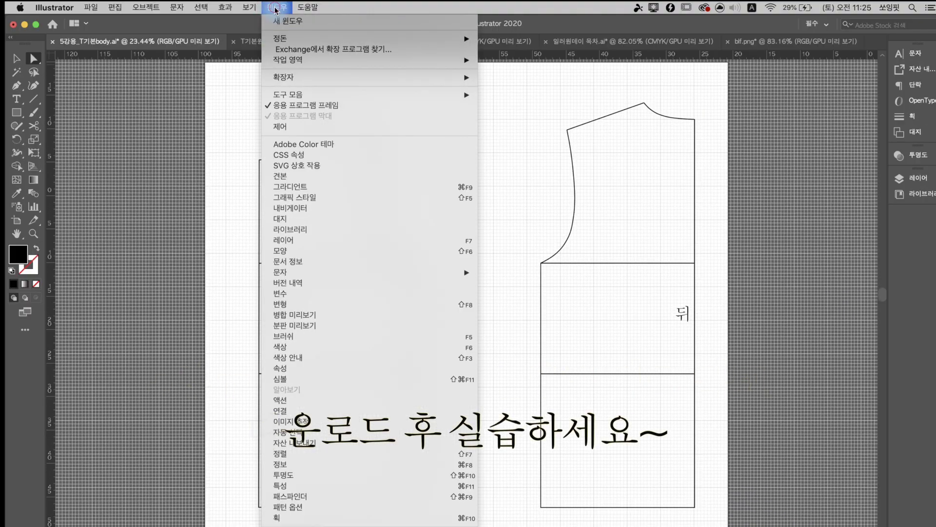
pyautogui.click(275, 7)
pyautogui.click(276, 8)
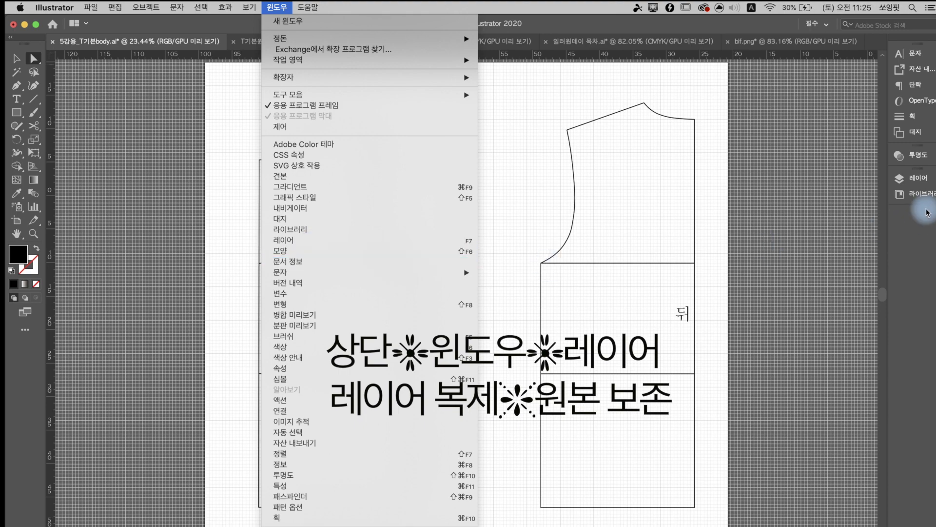
pyautogui.click(928, 182)
pyautogui.click(926, 180)
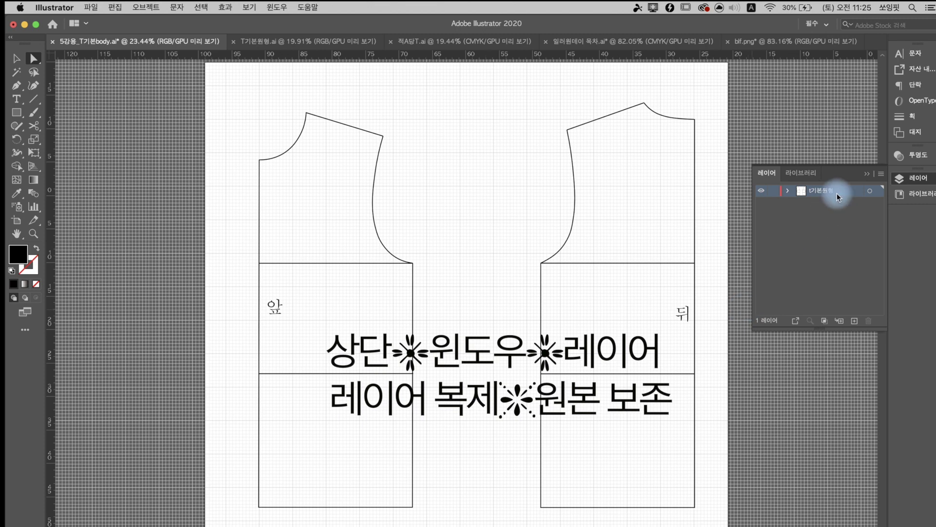
pyautogui.click(881, 174)
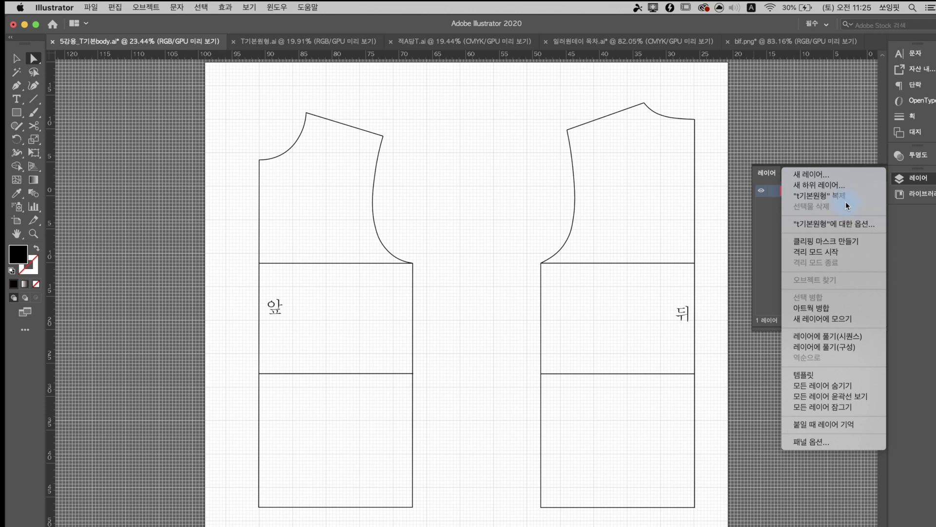
pyautogui.click(467, 431)
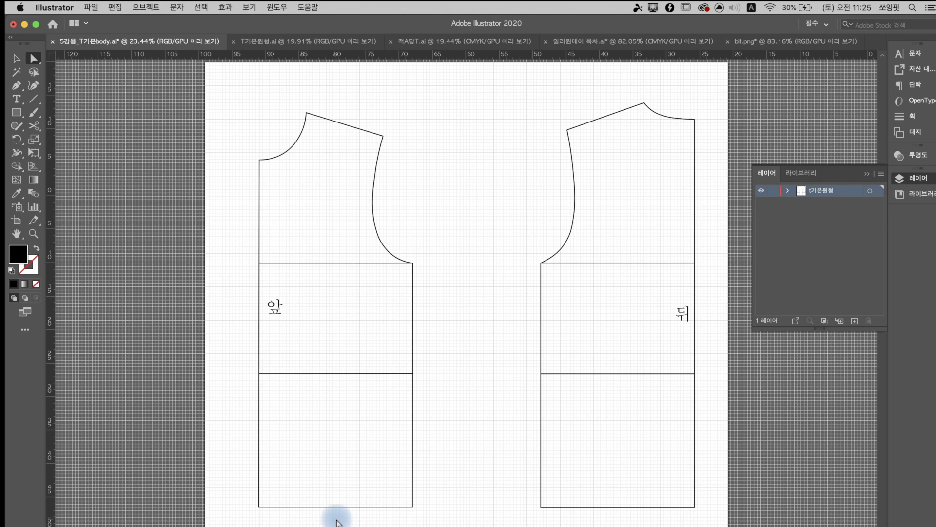
pyautogui.click(334, 510)
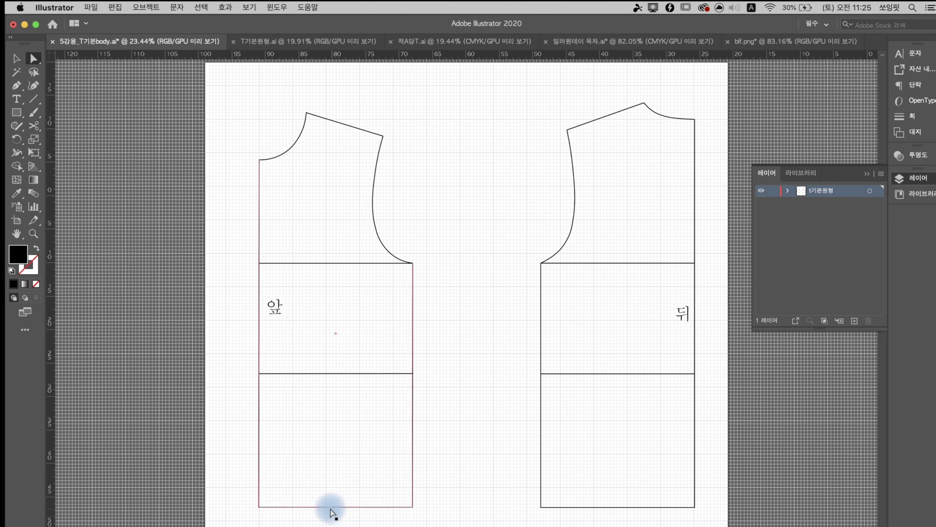
pyautogui.click(215, 464)
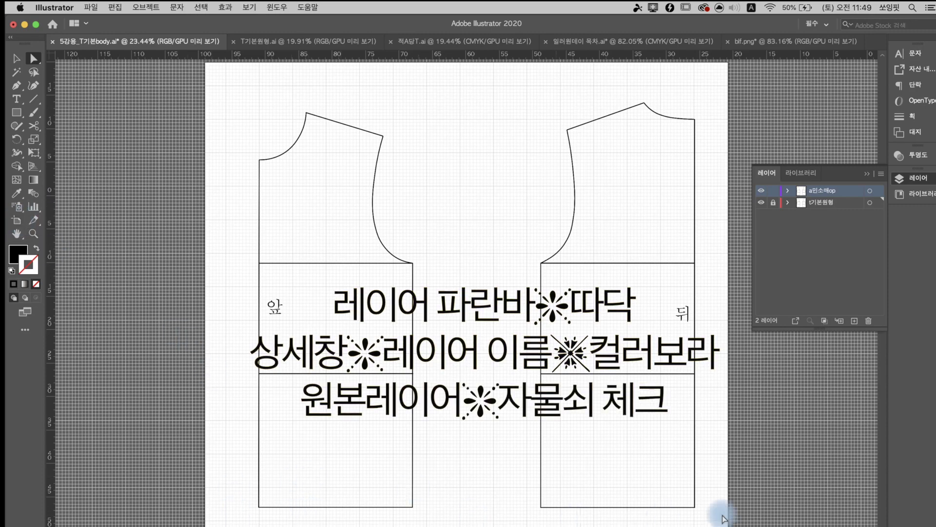
# Switch to full screen mode with the whole artboard in view and free space beneath both body pieces.
pyautogui.click(33, 233)
pyautogui.keyDown('alt'); pyautogui.click(607, 398); pyautogui.keyUp('alt')
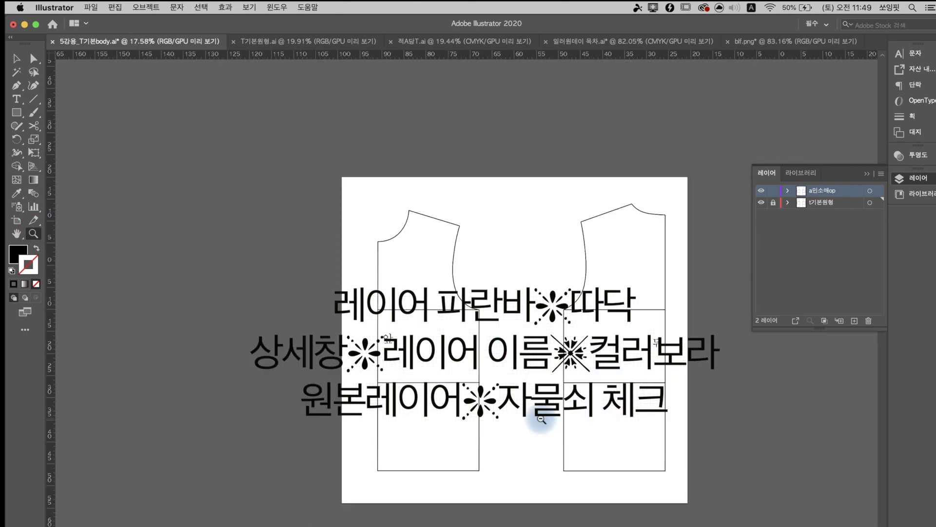
pyautogui.keyDown('alt'); pyautogui.click(541, 419); pyautogui.keyUp('alt')
pyautogui.press('super+apostrophe')
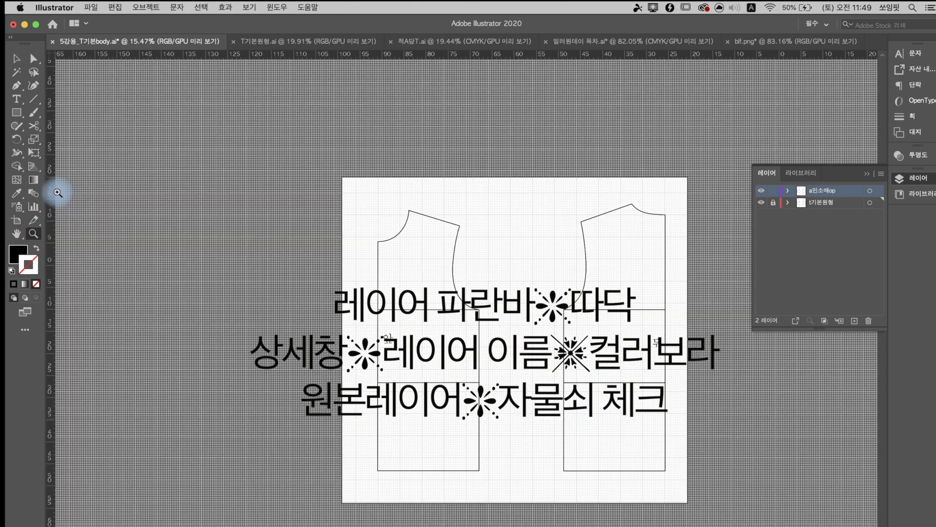
pyautogui.click(17, 235)
pyautogui.moveTo(517, 270); pyautogui.dragTo(479, 176)
pyautogui.press('f')
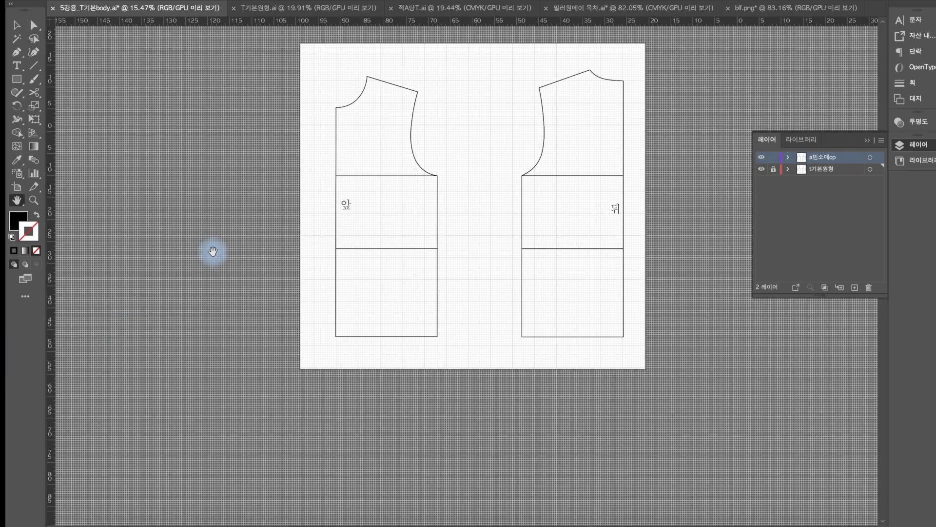
# Move the hem lines of the front and back body pieces down 10 cm at 270°, with no horizontal offset.
pyautogui.click(34, 26)
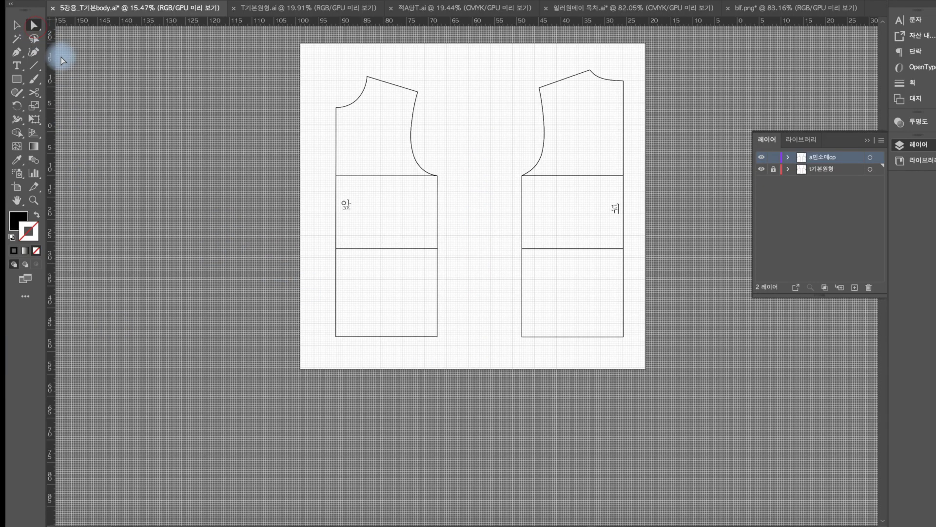
pyautogui.moveTo(636, 323); pyautogui.dragTo(632, 321)
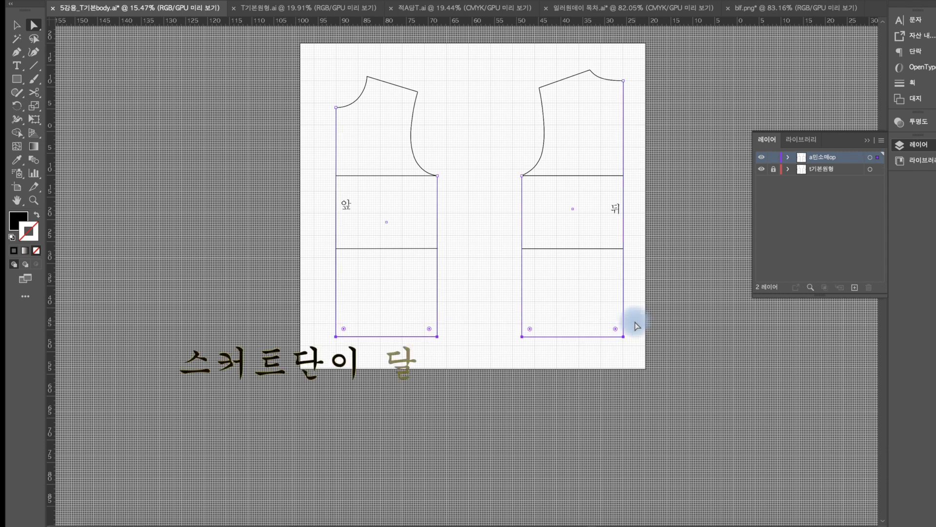
pyautogui.click(35, 24)
pyautogui.press('Return')
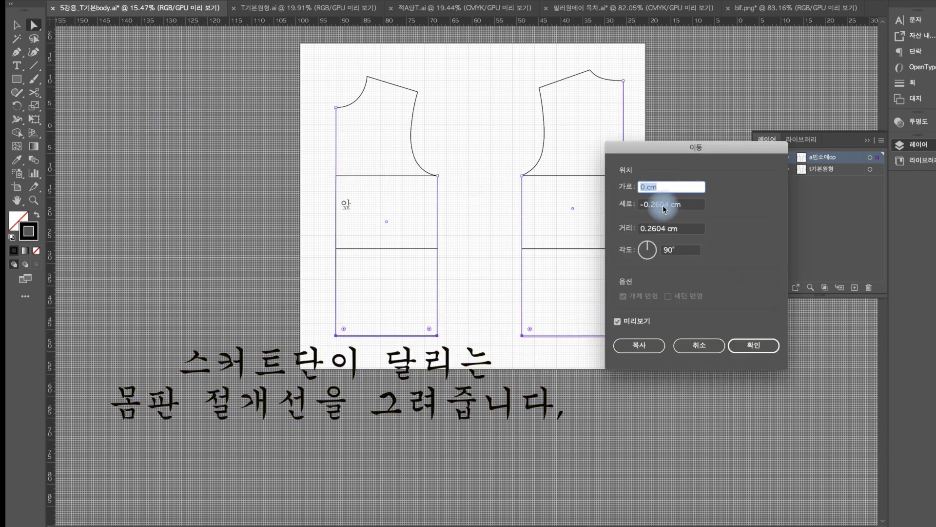
pyautogui.click(650, 260)
pyautogui.write('270')
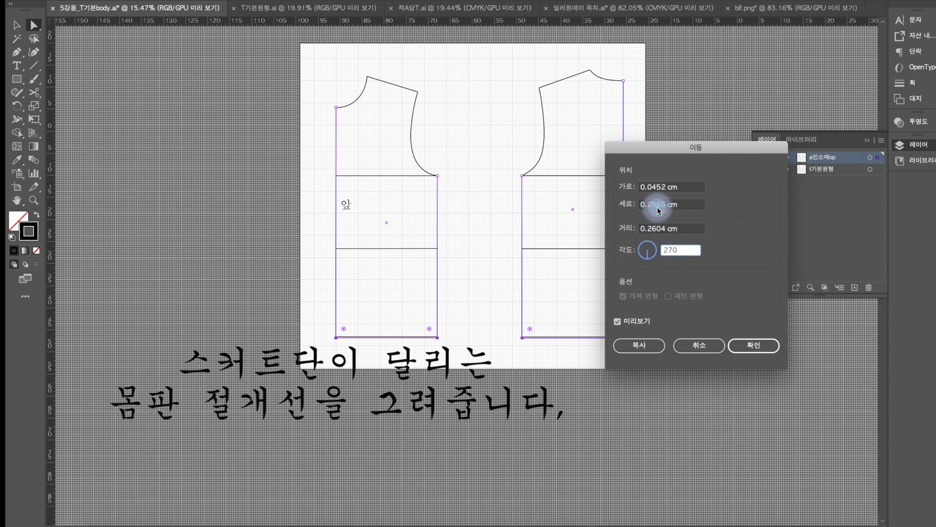
pyautogui.click(660, 208)
pyautogui.doubleClick(667, 205)
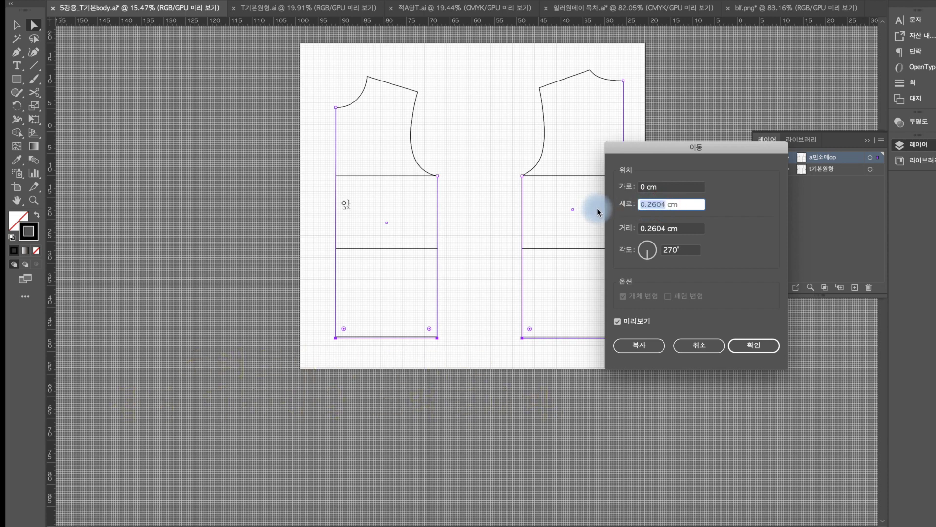
pyautogui.write('10')
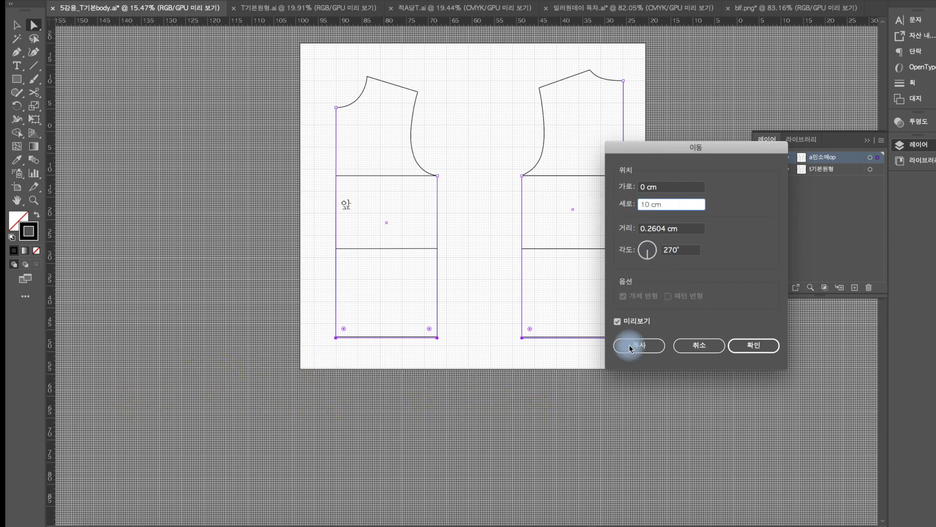
pyautogui.click(618, 321)
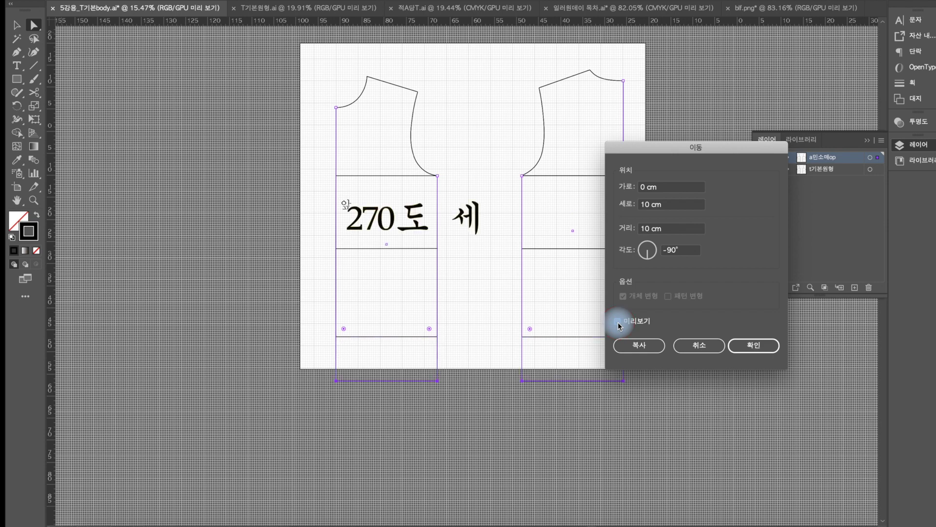
pyautogui.click(759, 348)
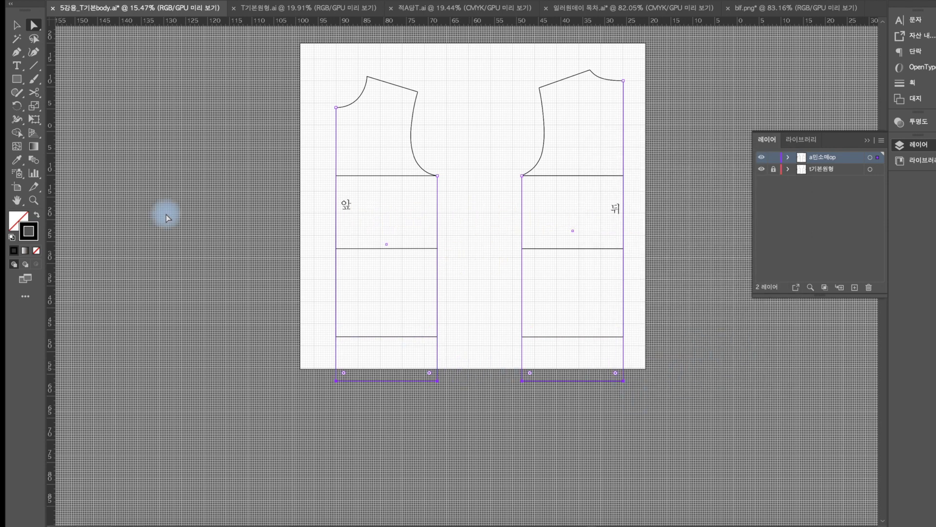
# Extend the artboard's lower edge past the lengthened front and back hems and deselect the pattern pieces.
pyautogui.click(16, 65)
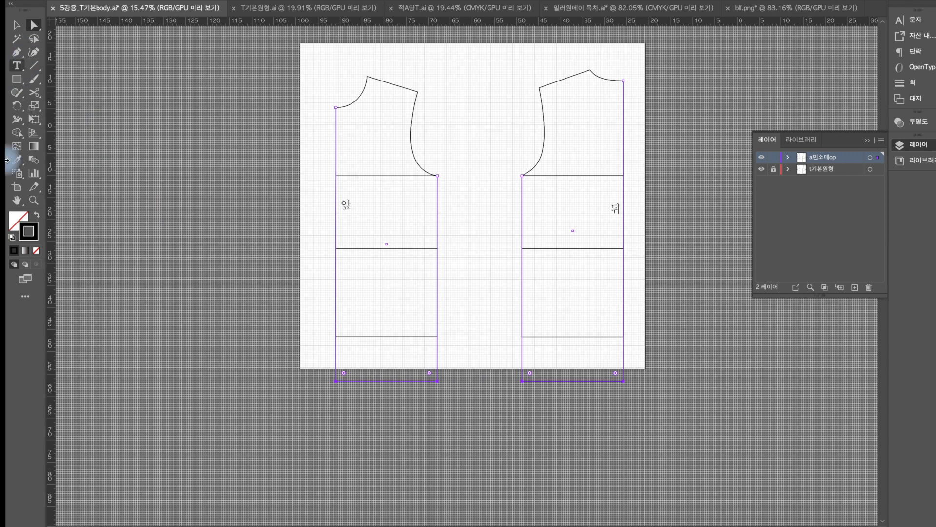
pyautogui.click(17, 188)
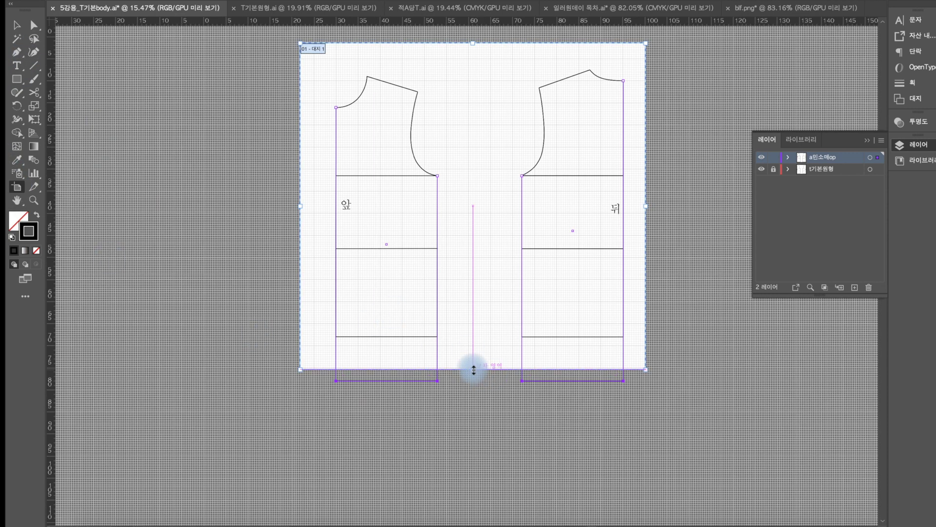
pyautogui.moveTo(474, 369); pyautogui.dragTo(473, 419)
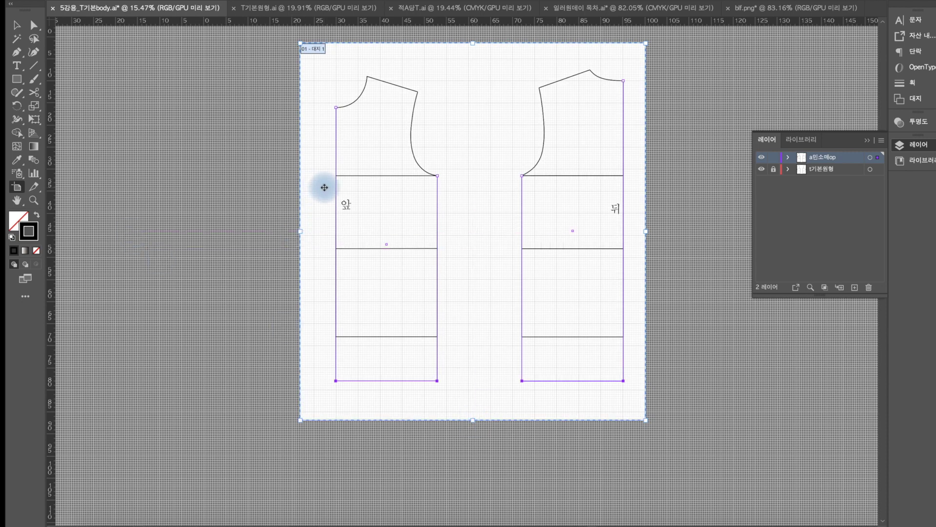
pyautogui.scroll(1, 324, 187)
pyautogui.click(33, 25)
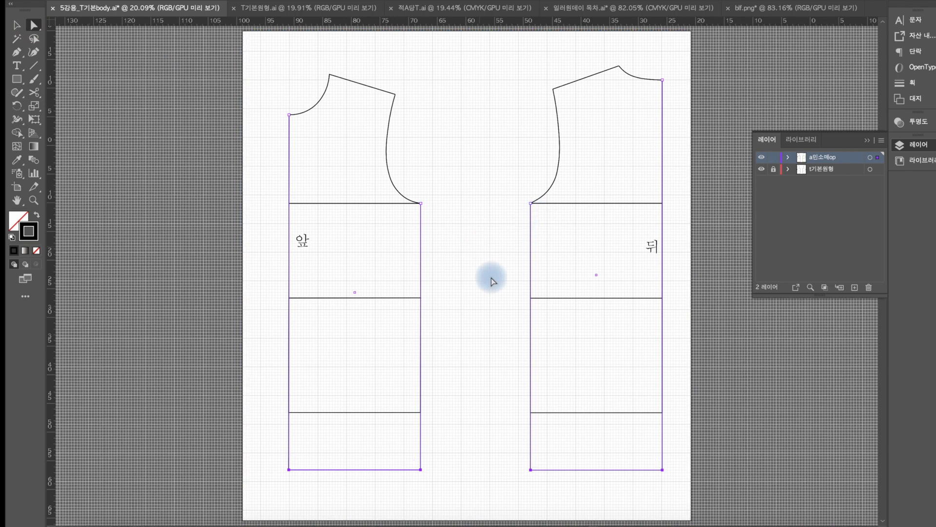
pyautogui.click(493, 281)
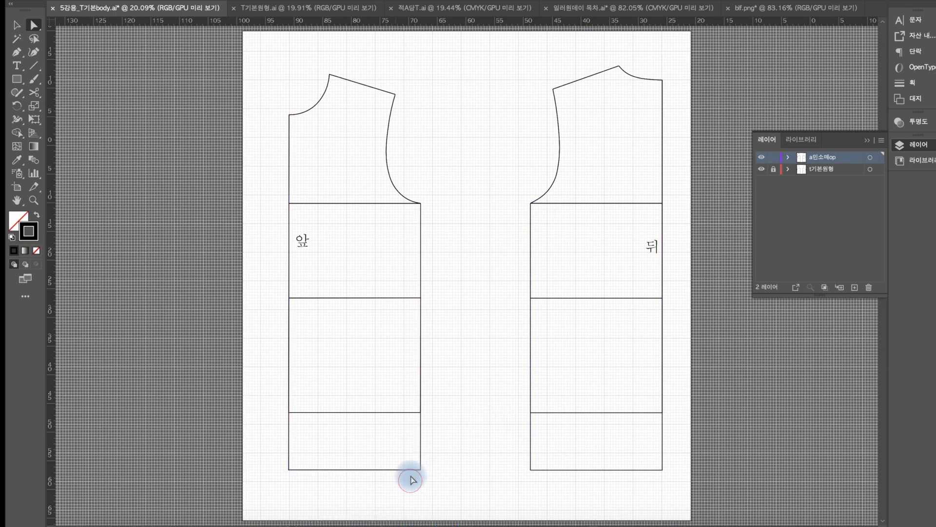
# Move the front piece's side hem corner 5 cm outward at 0°, previewing a 4 cm horizontal offset before settling on 5 cm.
pyautogui.click(420, 449)
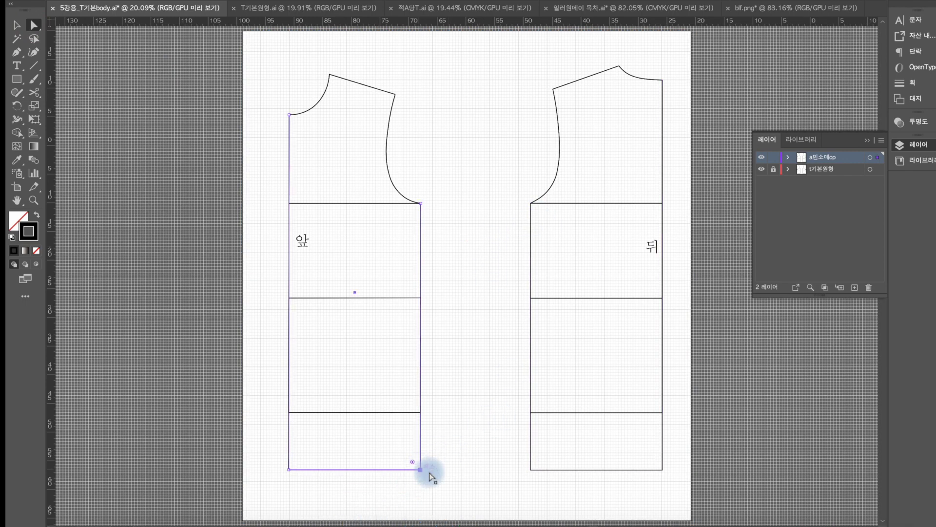
pyautogui.doubleClick(34, 24)
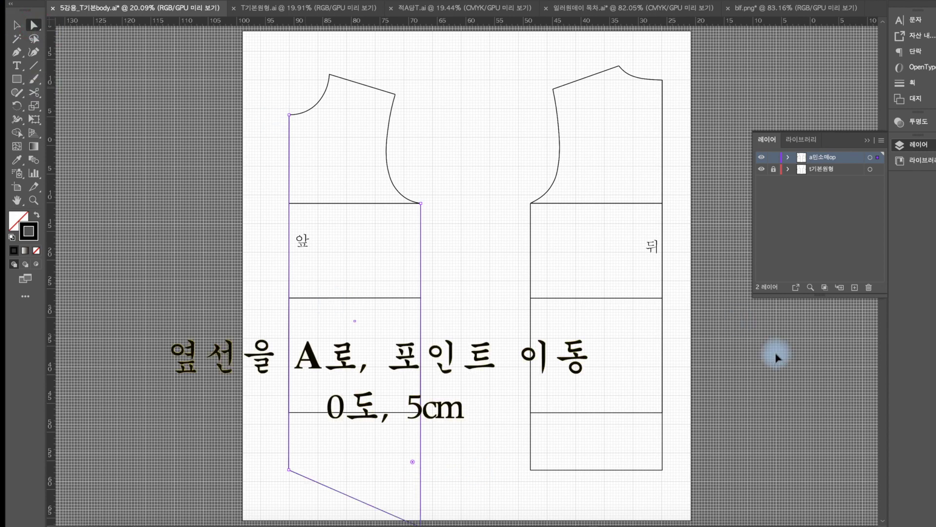
pyautogui.press('Return')
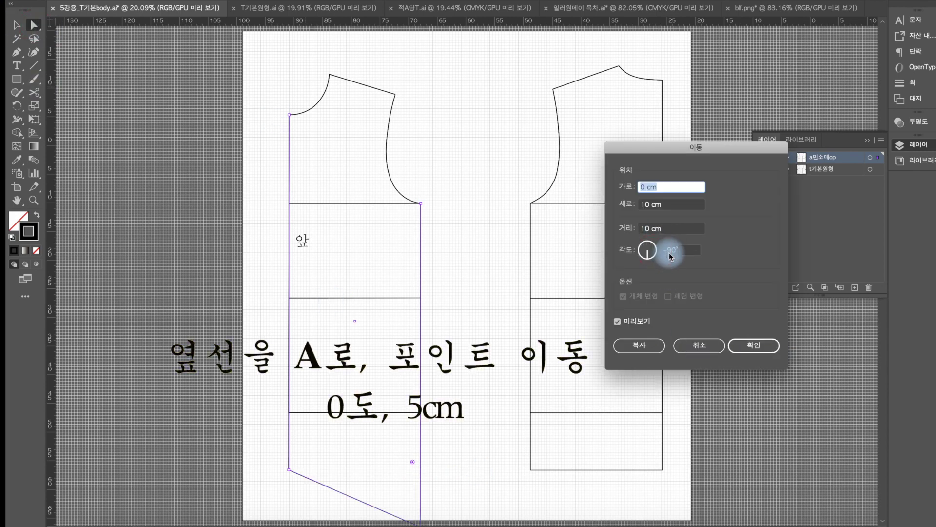
pyautogui.click(671, 256)
pyautogui.write('0')
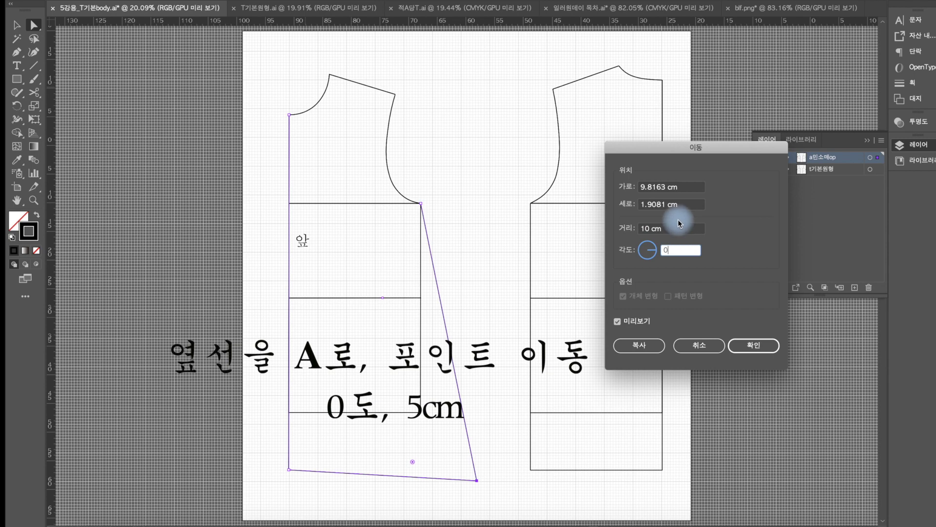
pyautogui.click(657, 190)
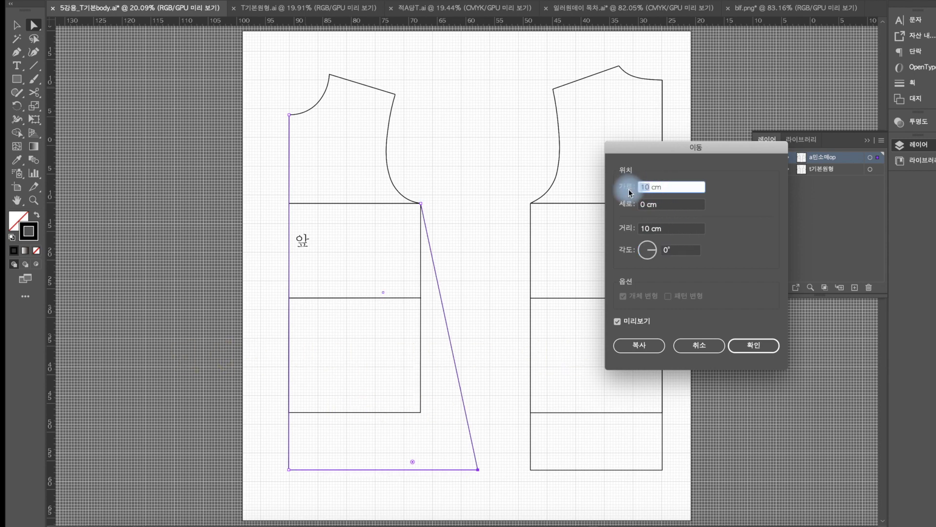
pyautogui.write('5')
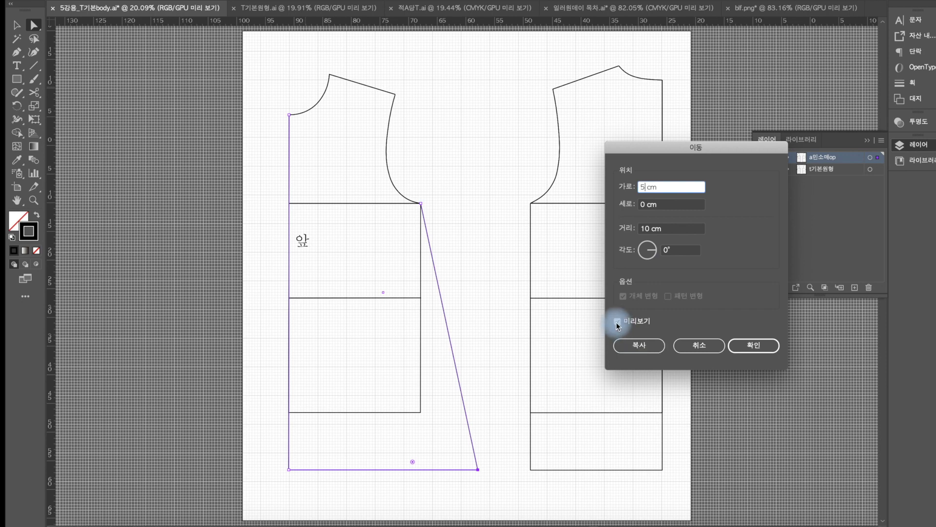
pyautogui.click(618, 322)
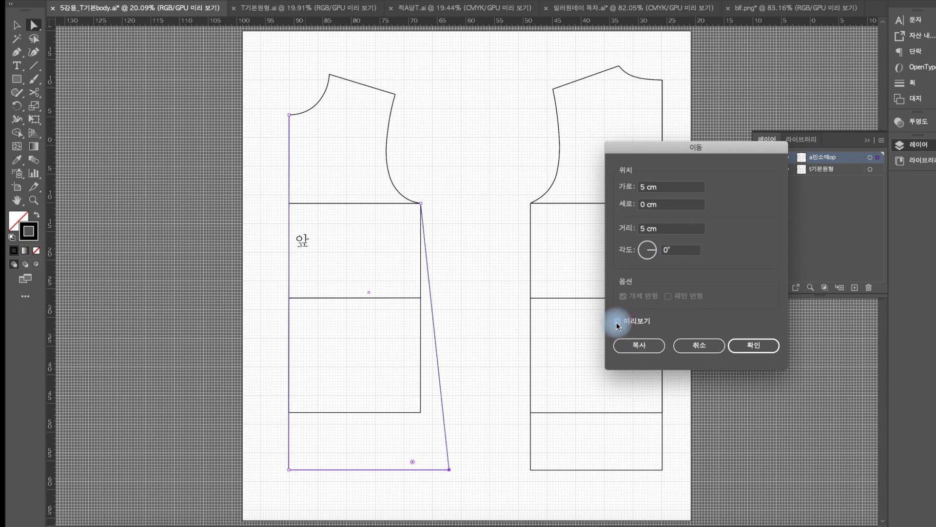
pyautogui.click(644, 205)
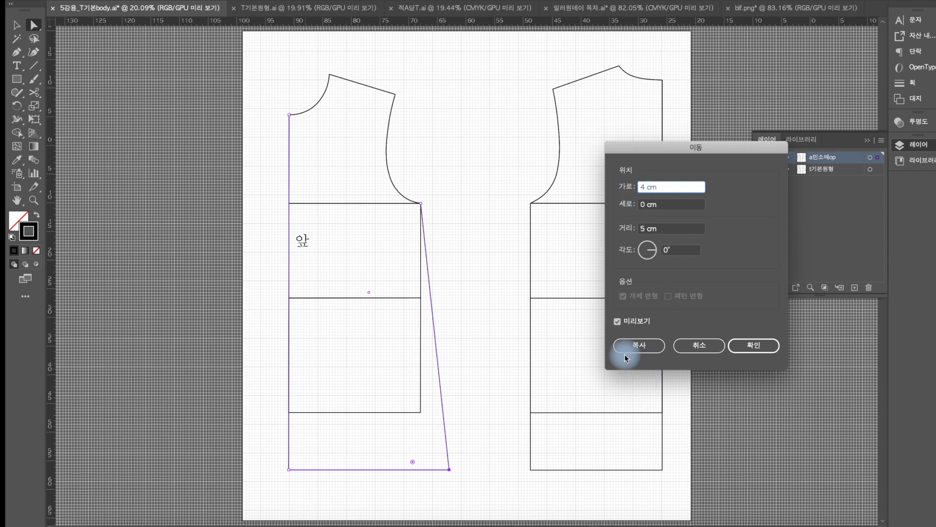
pyautogui.click(618, 322)
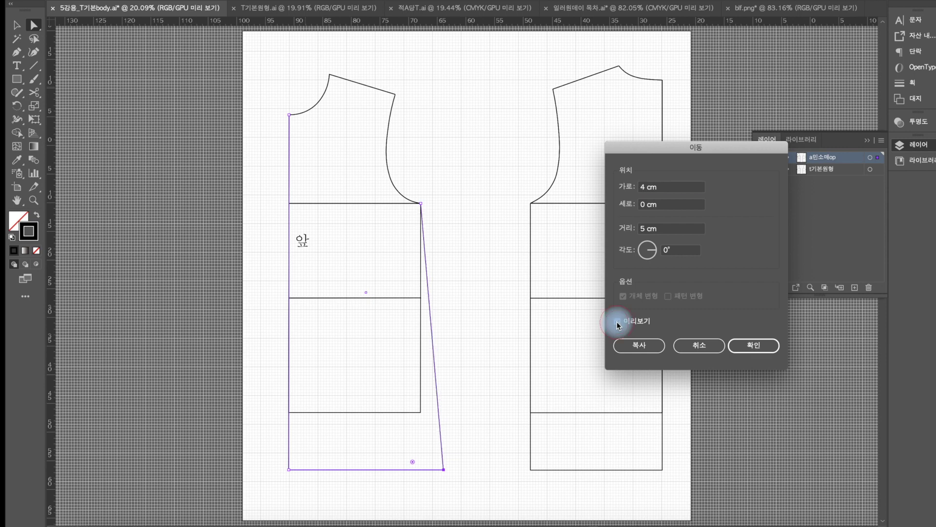
pyautogui.click(650, 188)
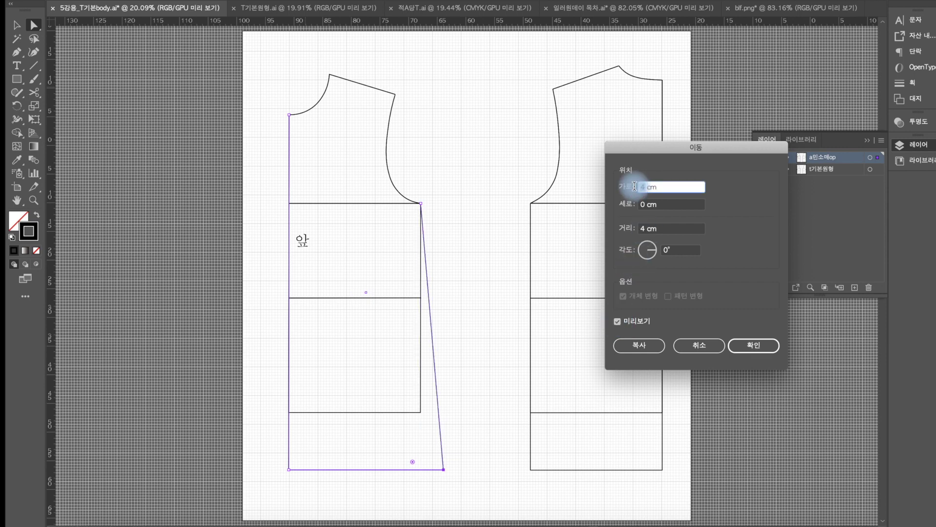
pyautogui.write('5')
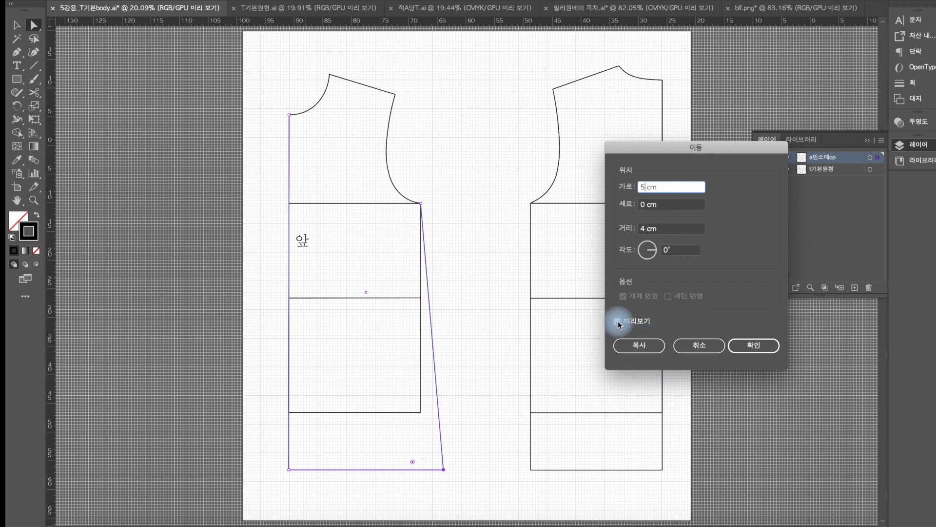
pyautogui.click(735, 352)
# Move the back piece's side hem corner outward with a horizontal offset of -5 cm and deselect the piece.
pyautogui.moveTo(515, 491); pyautogui.dragTo(549, 458)
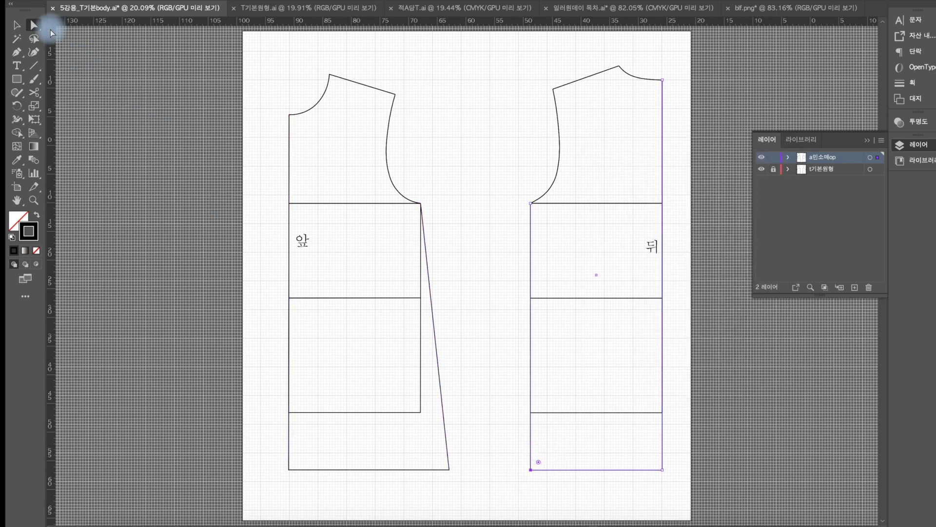
pyautogui.doubleClick(33, 26)
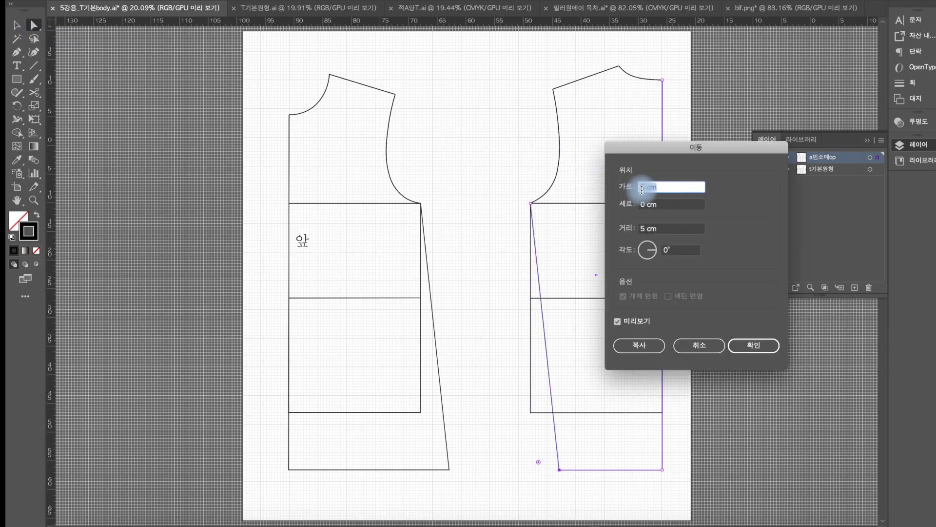
pyautogui.write('-')
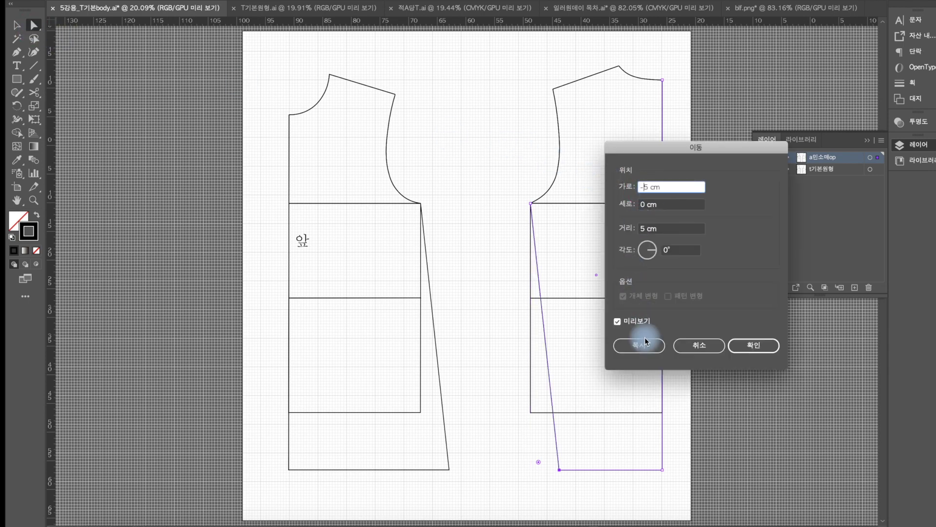
pyautogui.click(768, 350)
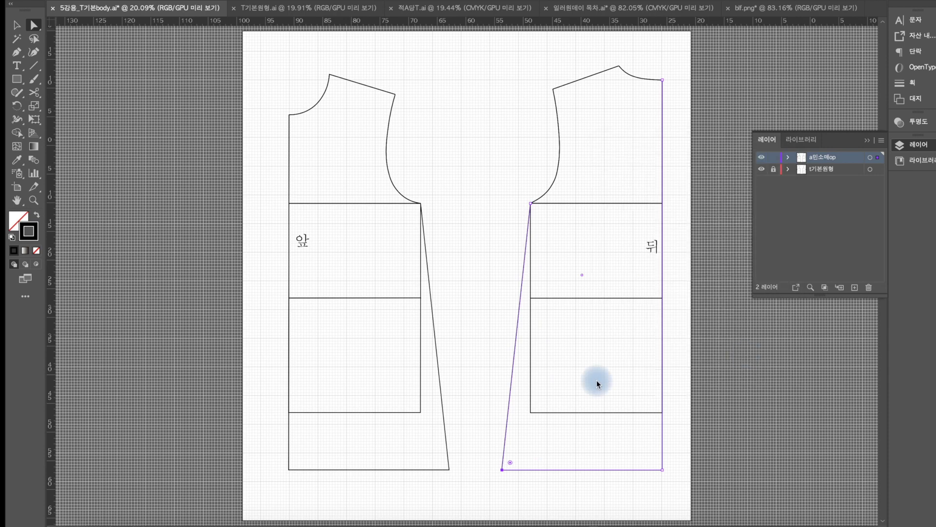
pyautogui.click(465, 415)
# Drop the front piece's center hem corner 2 cm at 270°, with no horizontal offset.
pyautogui.moveTo(278, 460); pyautogui.dragTo(356, 481)
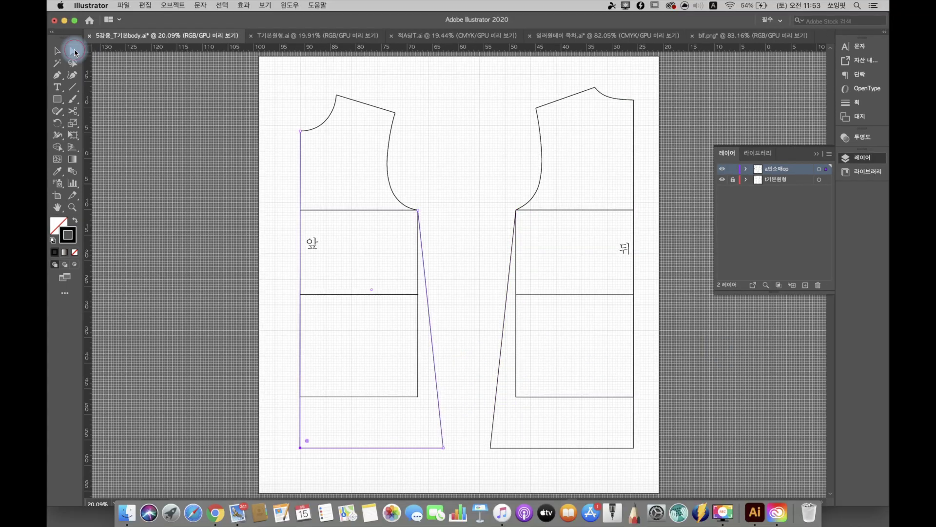
pyautogui.doubleClick(74, 51)
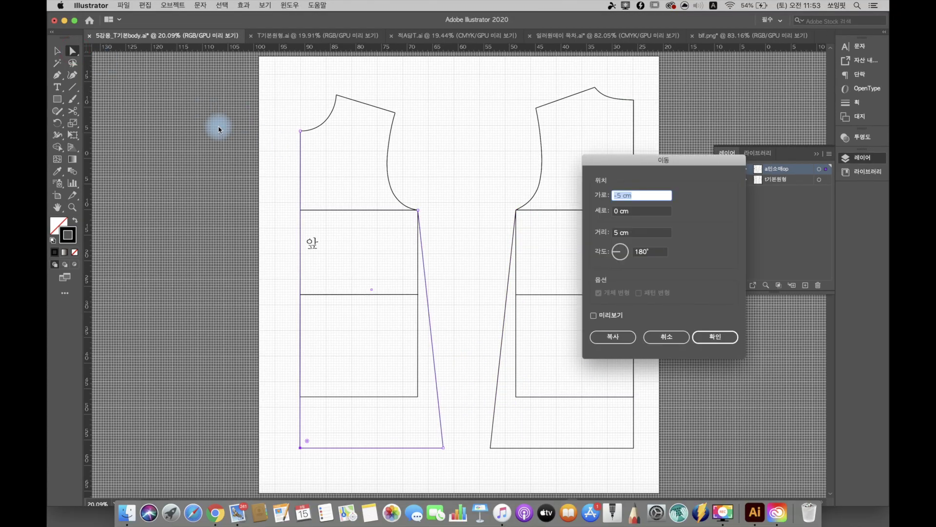
pyautogui.click(622, 267)
pyautogui.click(643, 252)
pyautogui.write('270')
pyautogui.click(631, 211)
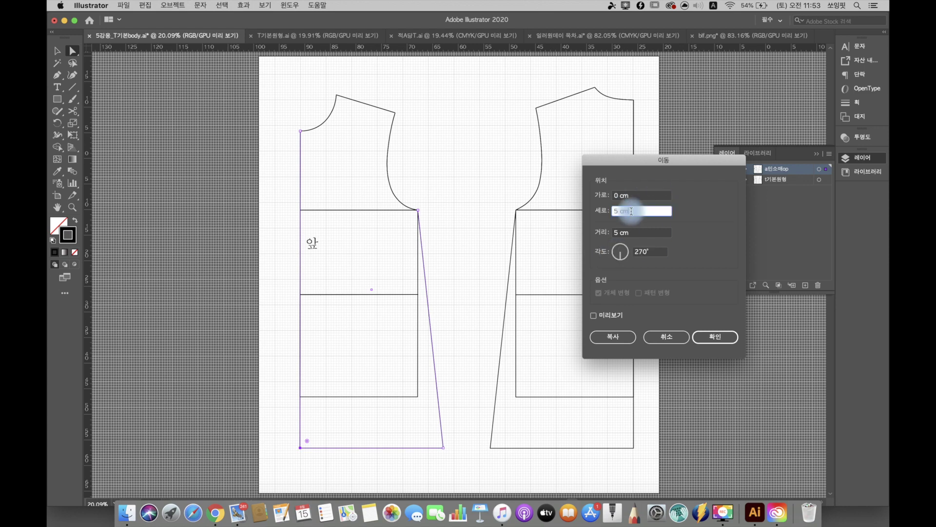
pyautogui.press('Down')
pyautogui.press('Down')
pyautogui.press('Down')
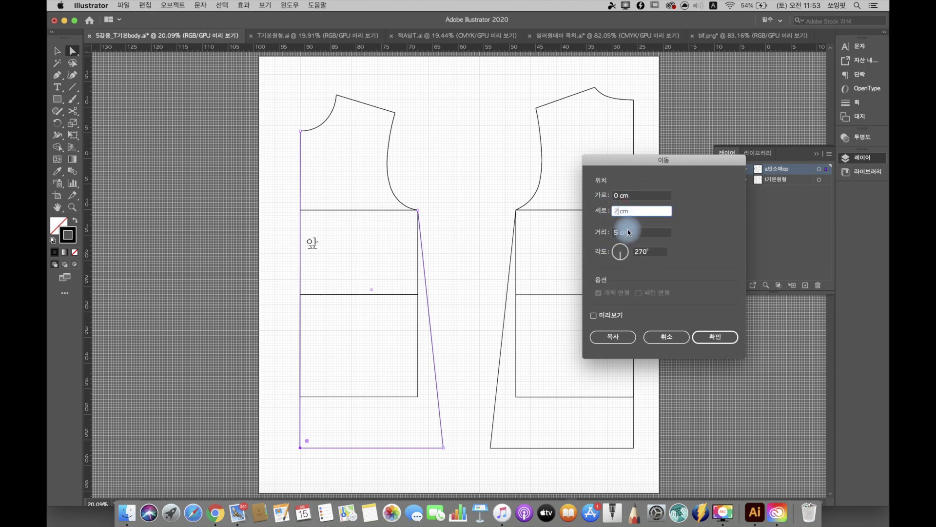
pyautogui.click(594, 317)
pyautogui.click(716, 337)
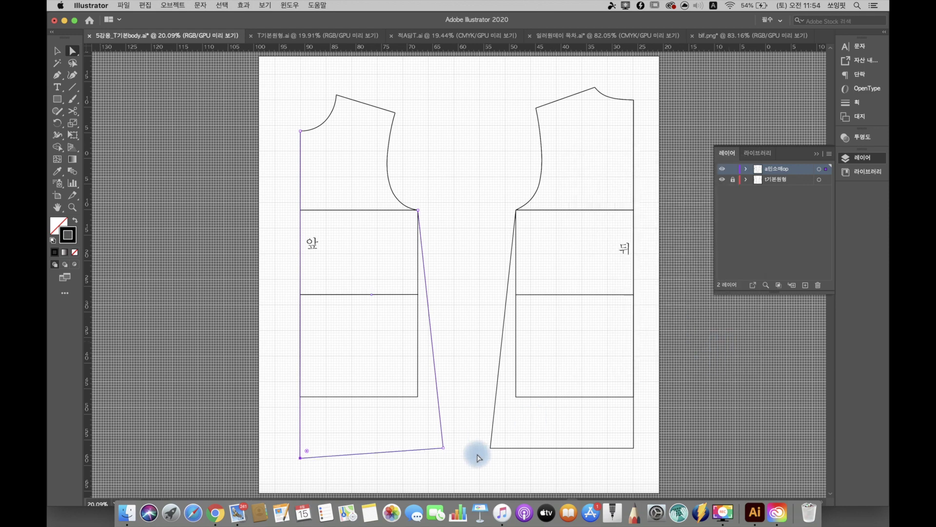
# Drop the back piece's center hem corner straight down 1 cm.
pyautogui.click(636, 431)
pyautogui.doubleClick(72, 50)
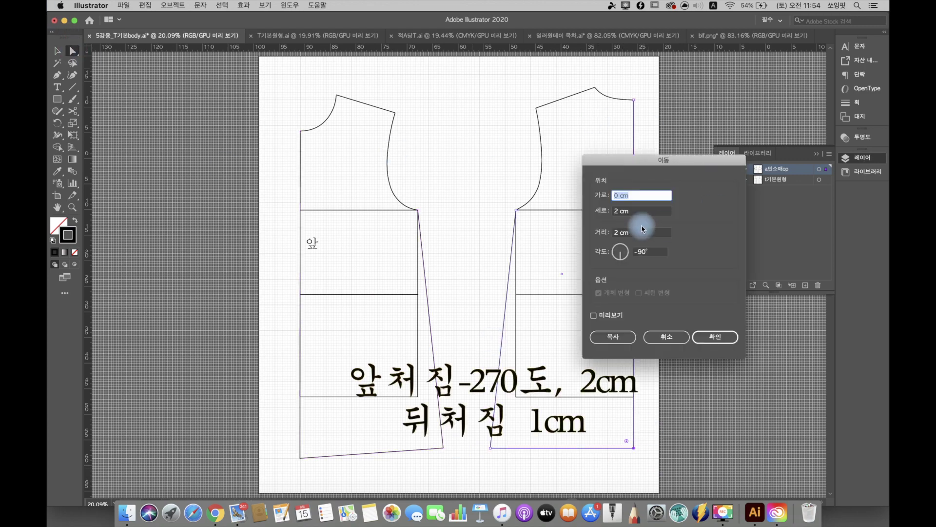
pyautogui.click(711, 337)
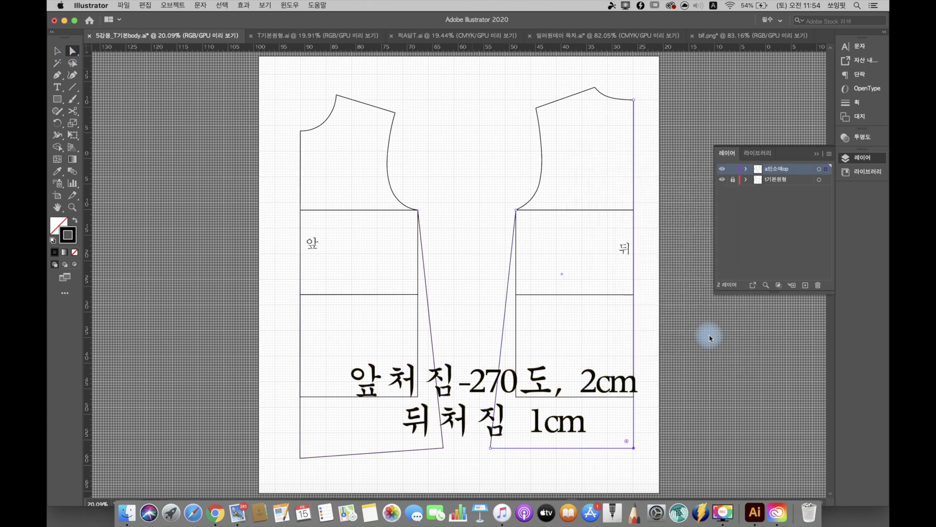
# Curve the front piece's slanted hem by adding and adjusting two points along it with the Curvature tool.
pyautogui.click(72, 207)
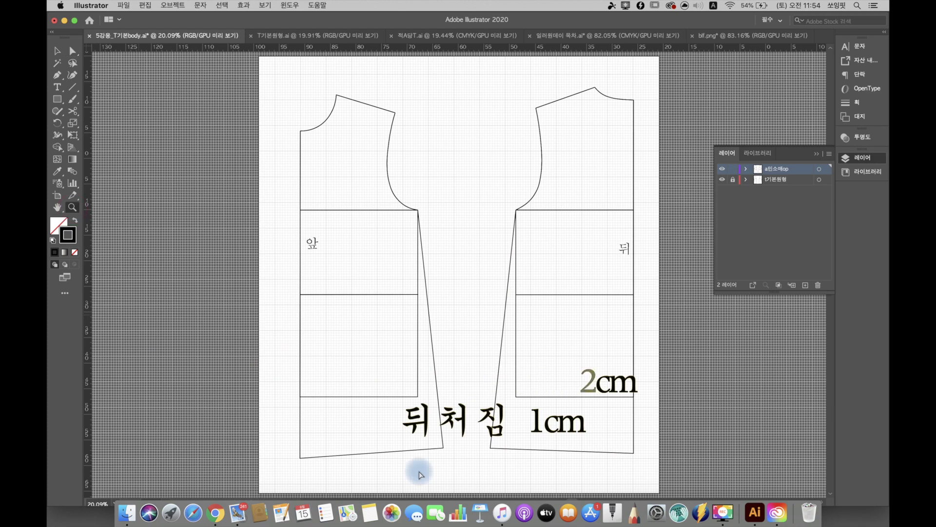
pyautogui.click(451, 449)
pyautogui.moveTo(451, 449); pyautogui.dragTo(403, 276)
pyautogui.click(57, 208)
pyautogui.moveTo(425, 347); pyautogui.dragTo(426, 276)
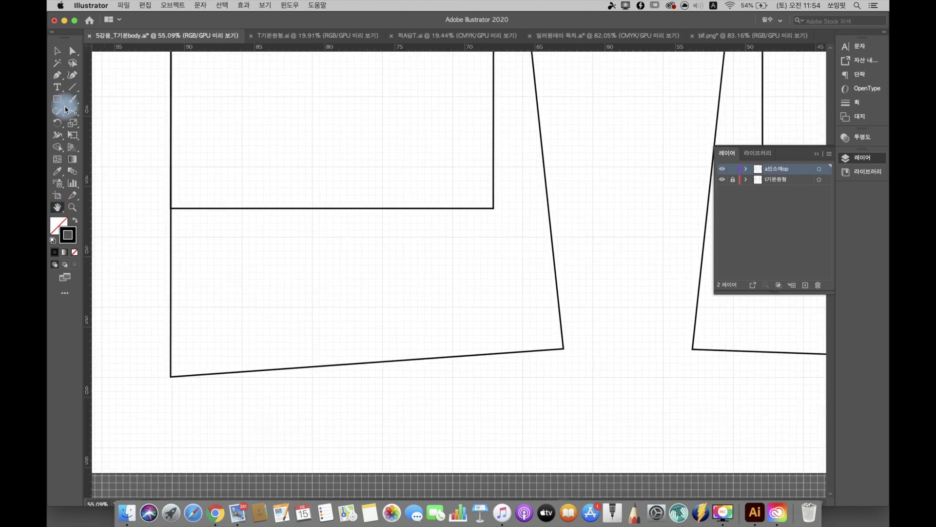
pyautogui.click(230, 11)
pyautogui.click(71, 75)
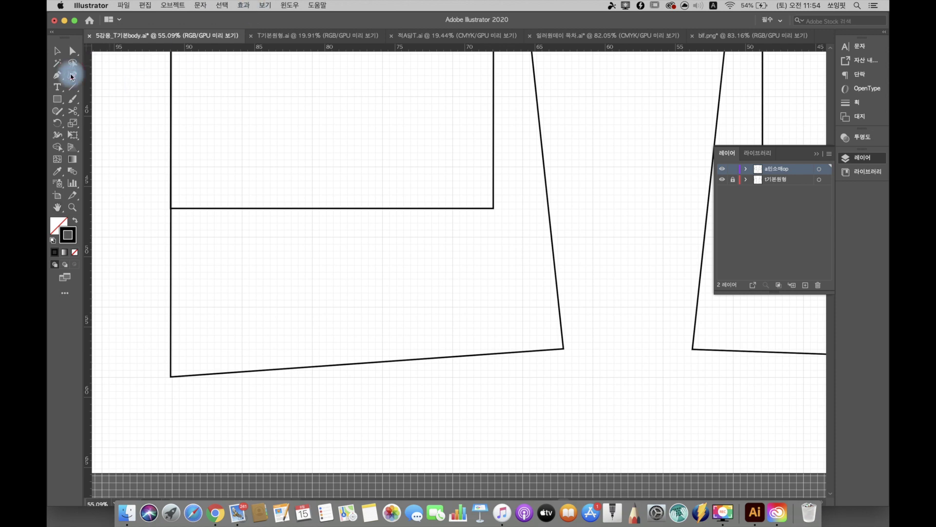
pyautogui.click(269, 11)
pyautogui.click(267, 6)
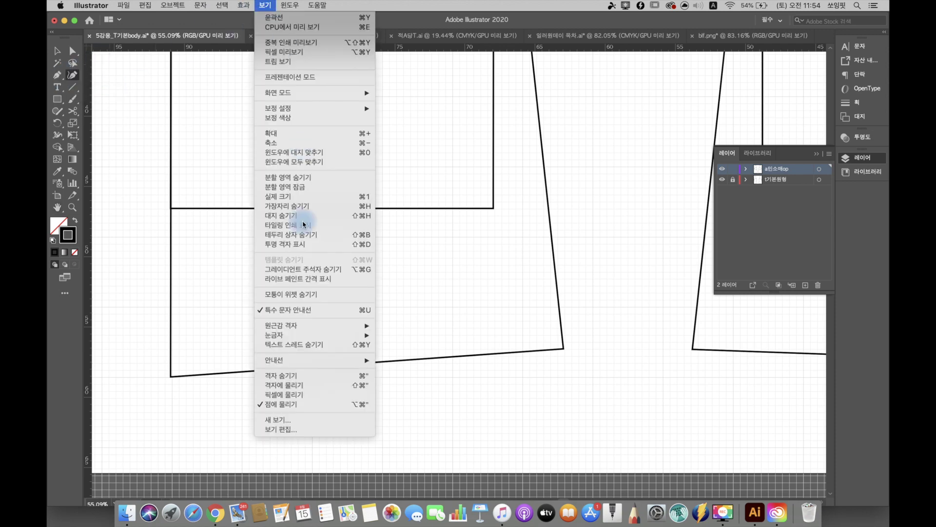
pyautogui.click(73, 77)
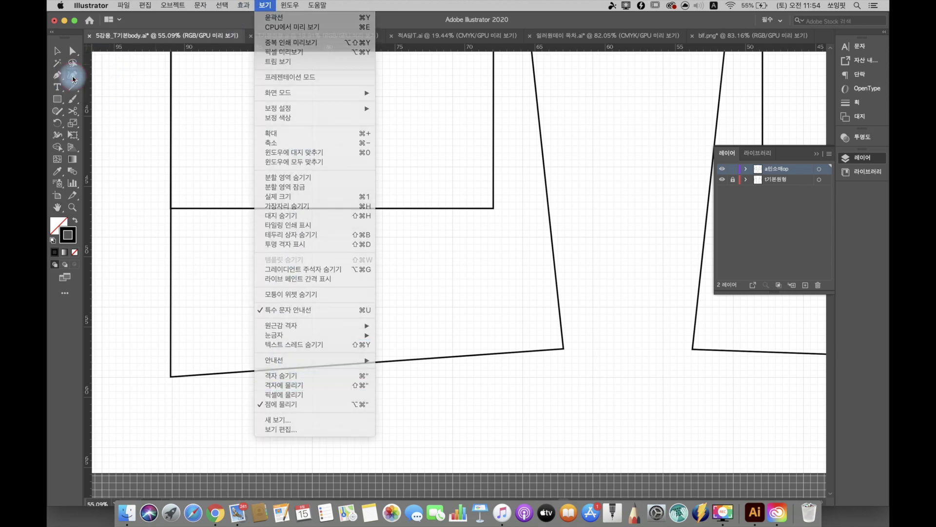
pyautogui.click(286, 370)
pyautogui.moveTo(299, 372); pyautogui.dragTo(292, 375)
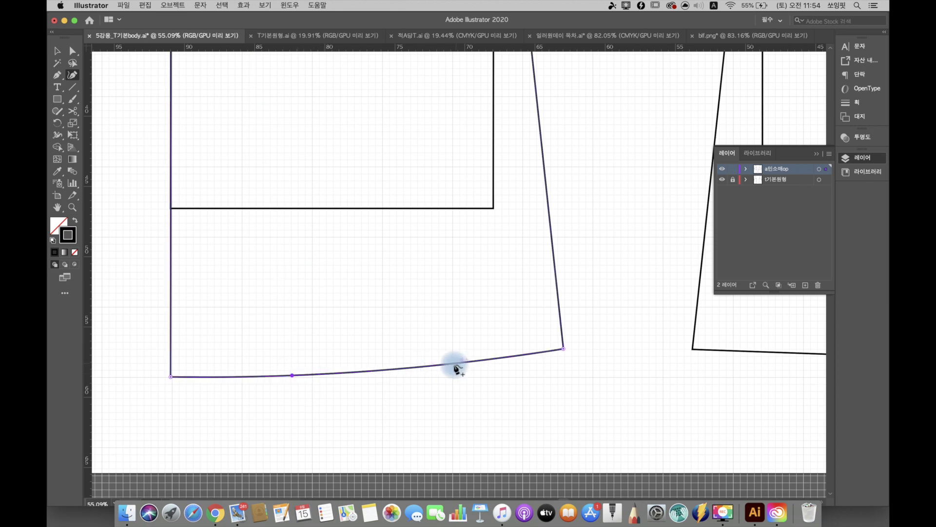
pyautogui.moveTo(423, 369); pyautogui.dragTo(455, 367)
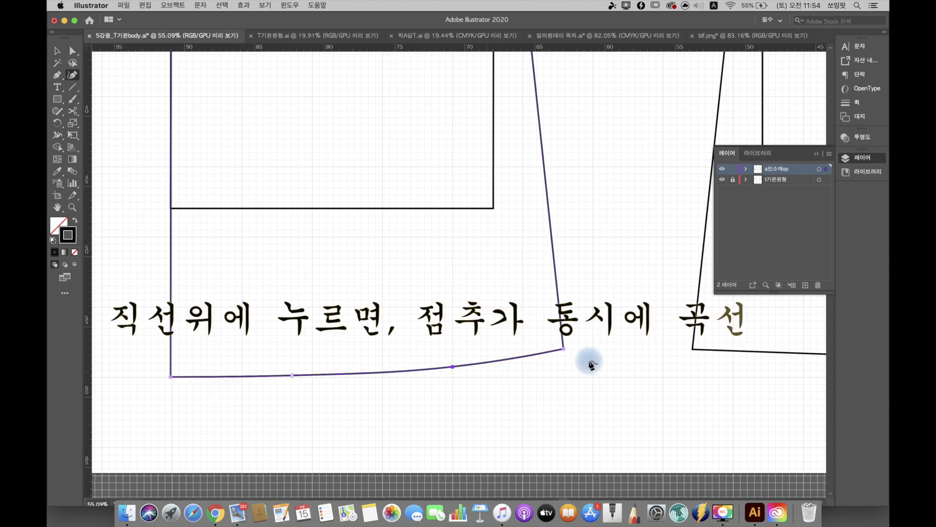
# Curve the back piece's hem into a matching gentle arc with two added curvature points and end the curve editing.
pyautogui.hscroll(5, 487, 340)
pyautogui.hscroll(5, 293, 334)
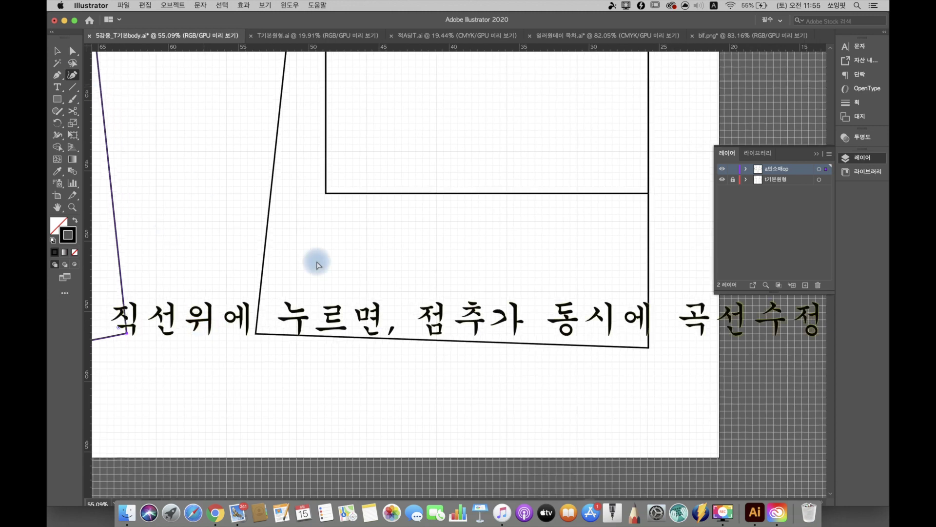
pyautogui.click(369, 338)
pyautogui.moveTo(396, 340); pyautogui.dragTo(401, 343)
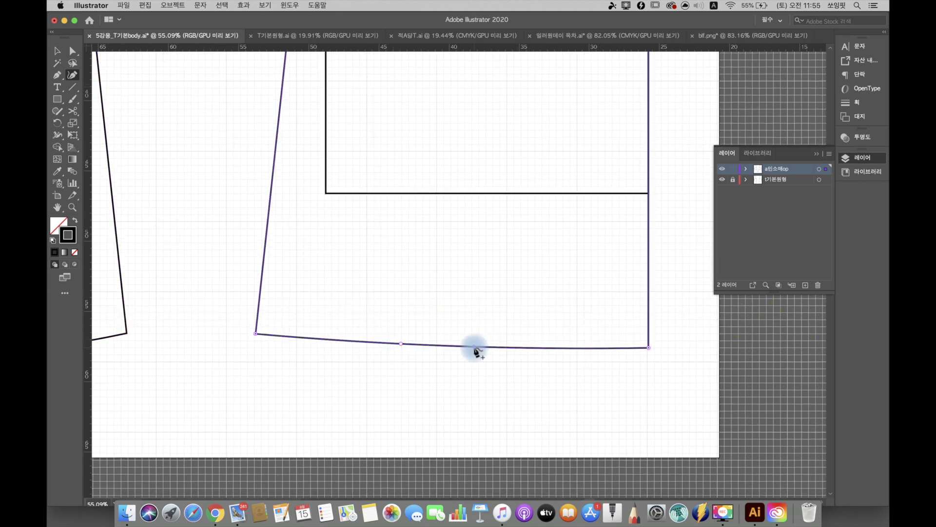
pyautogui.click(475, 347)
pyautogui.click(401, 344)
pyautogui.press('BackSpace')
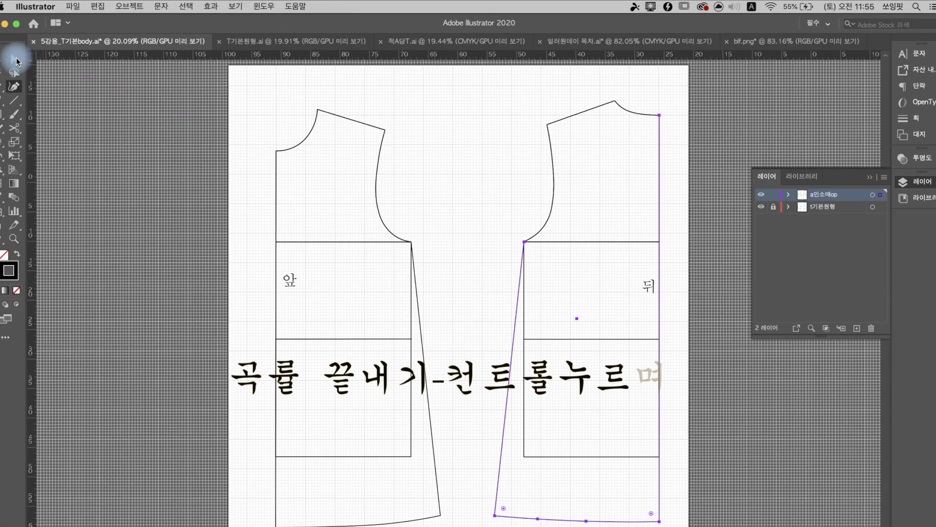
pyautogui.keyDown('ctrl'); pyautogui.click(532, 386); pyautogui.keyUp('ctrl')
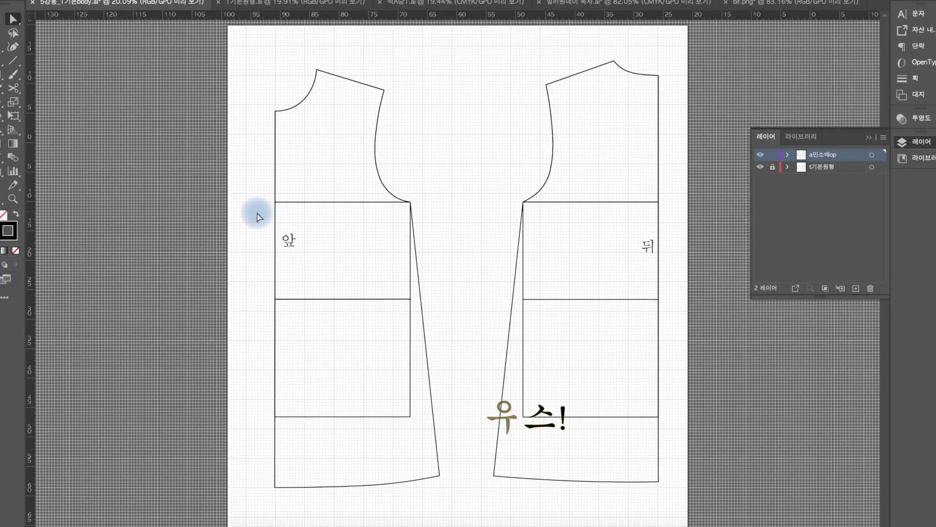
# Select the chest-line and underarm points on both the front and back pieces and preview a 1 cm vertical move with 0 cm horizontal offset.
pyautogui.moveTo(290, 255); pyautogui.dragTo(623, 206)
pyautogui.moveTo(623, 167); pyautogui.dragTo(634, 161)
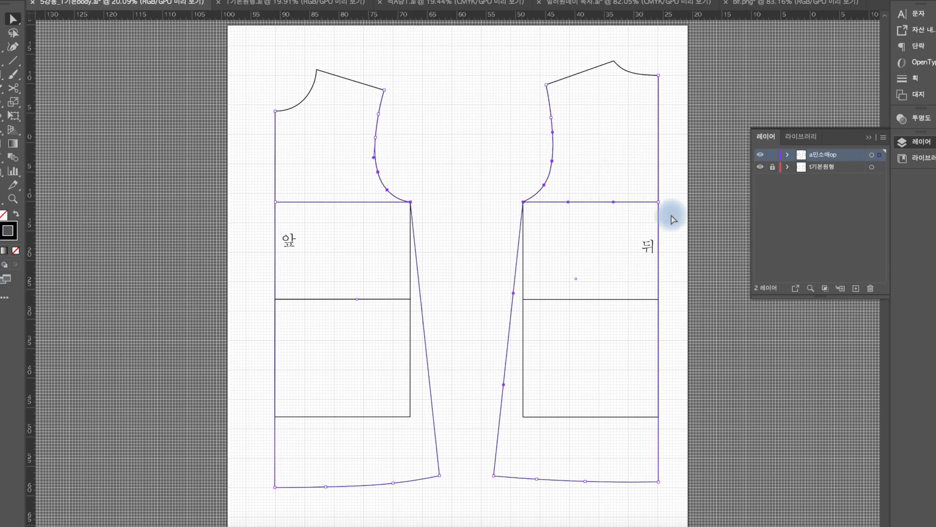
pyautogui.keyDown('shift'); pyautogui.click(276, 202); pyautogui.keyUp('shift')
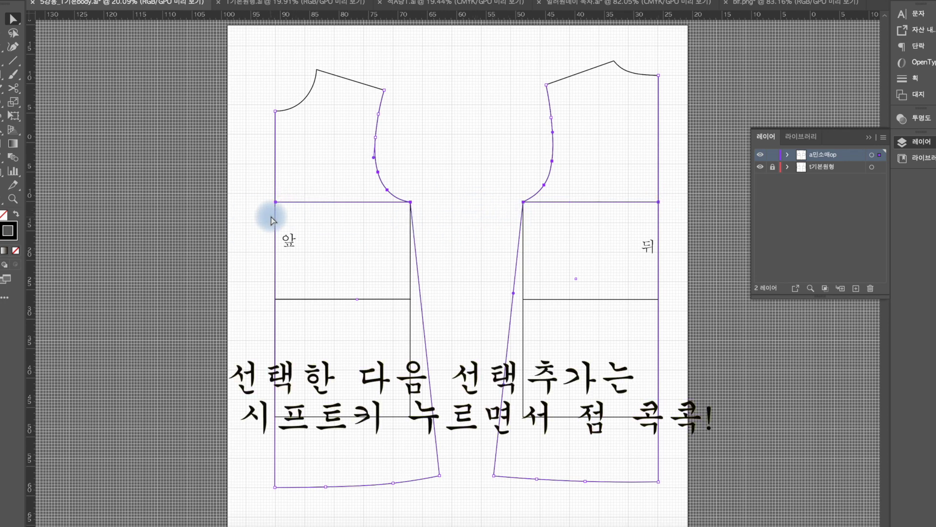
pyautogui.doubleClick(14, 20)
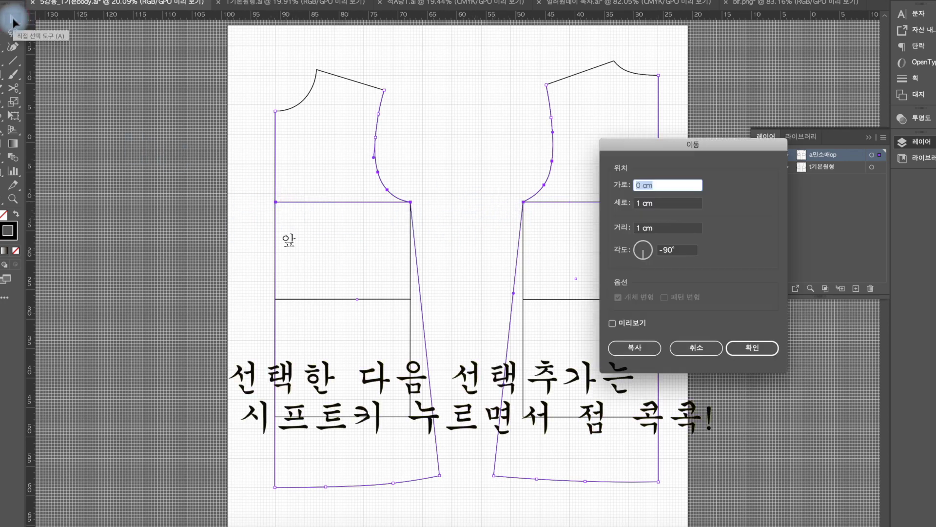
pyautogui.click(644, 242)
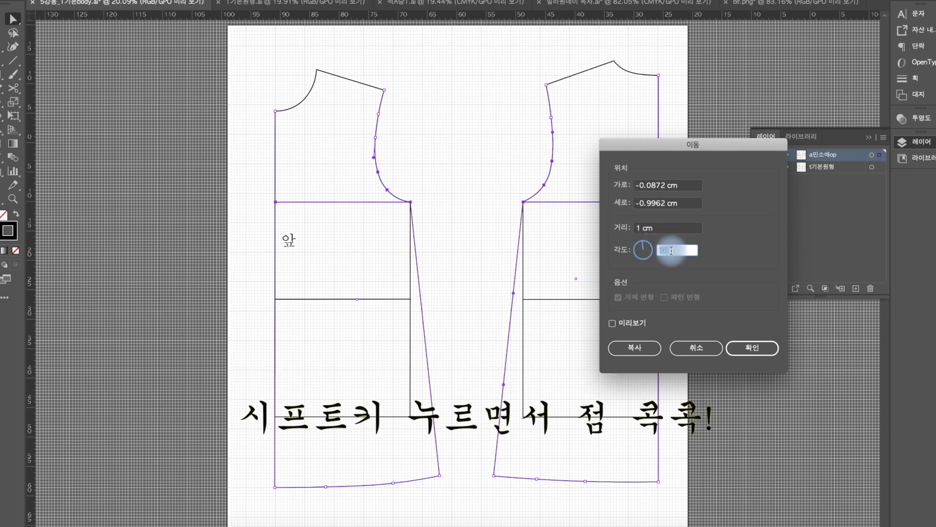
pyautogui.write('90')
pyautogui.click(647, 203)
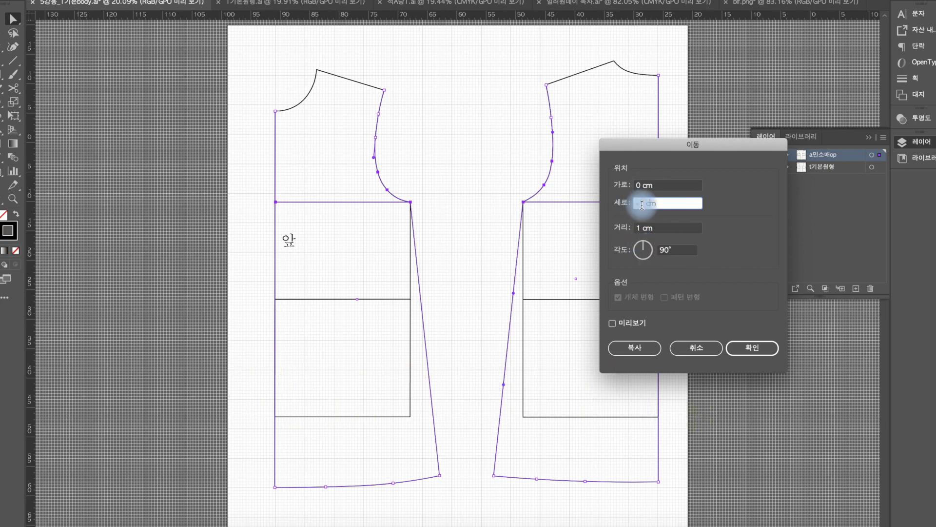
pyautogui.write('1')
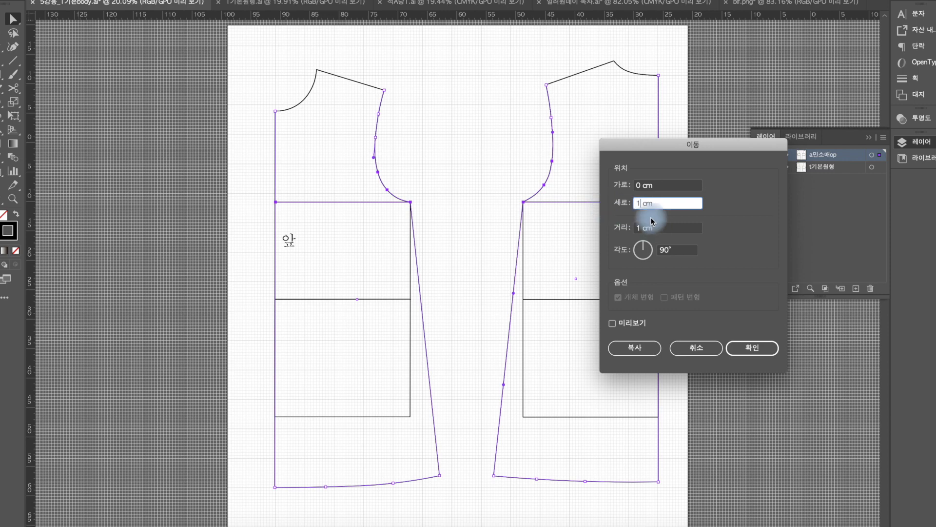
pyautogui.click(612, 324)
pyautogui.click(612, 323)
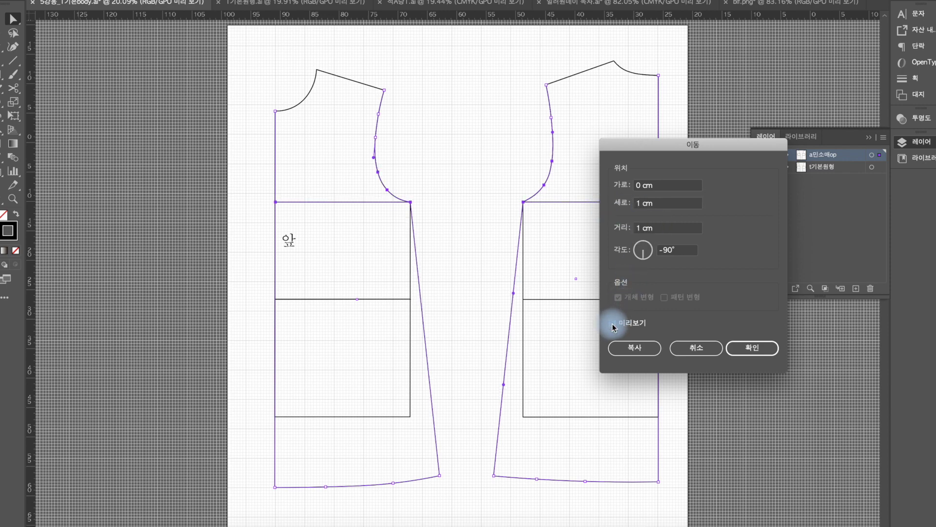
pyautogui.click(613, 324)
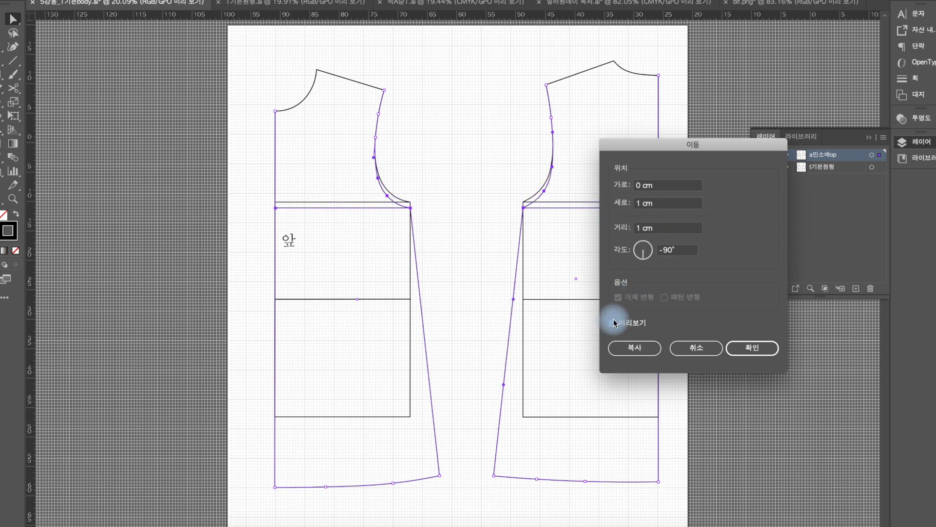
# Set the vertical move to -1 cm to raise the selected chest-line and underarm points, apply it and clear the selection.
pyautogui.click(643, 203)
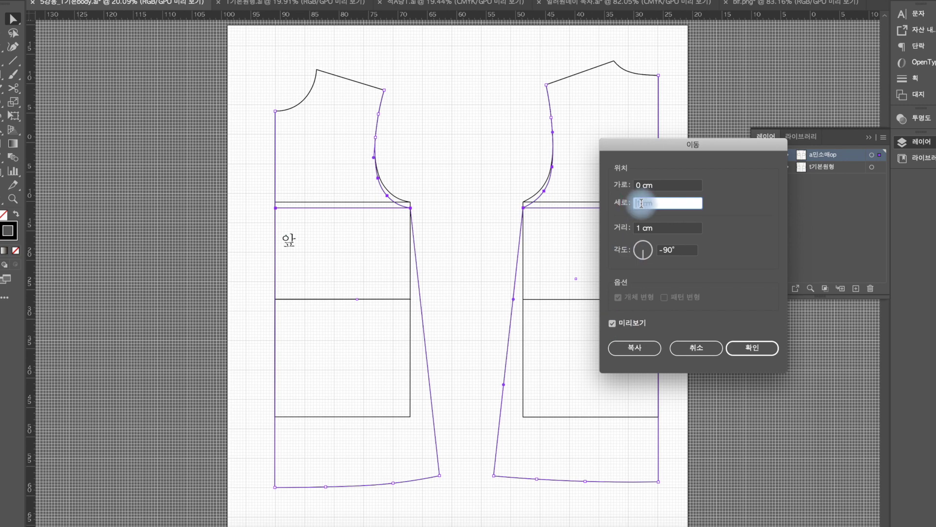
pyautogui.write('-1')
pyautogui.click(614, 324)
pyautogui.click(613, 324)
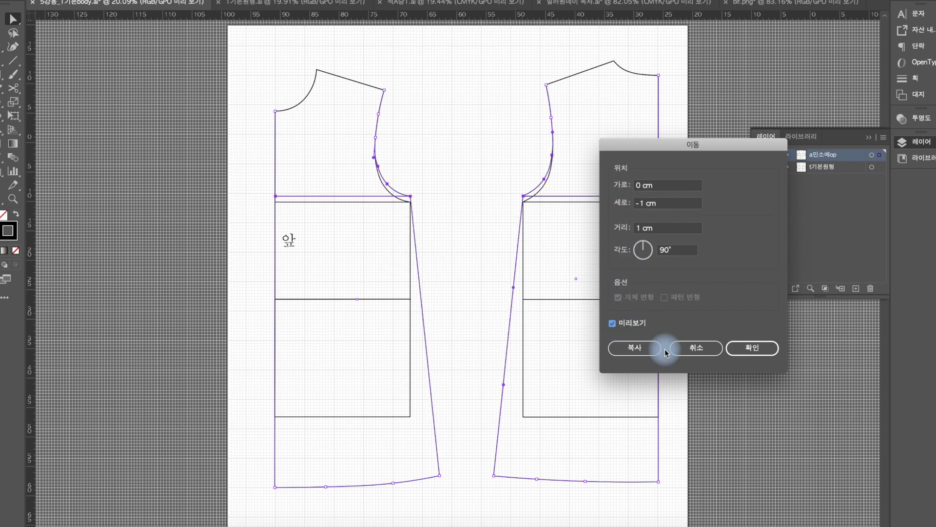
pyautogui.click(765, 352)
pyautogui.click(481, 209)
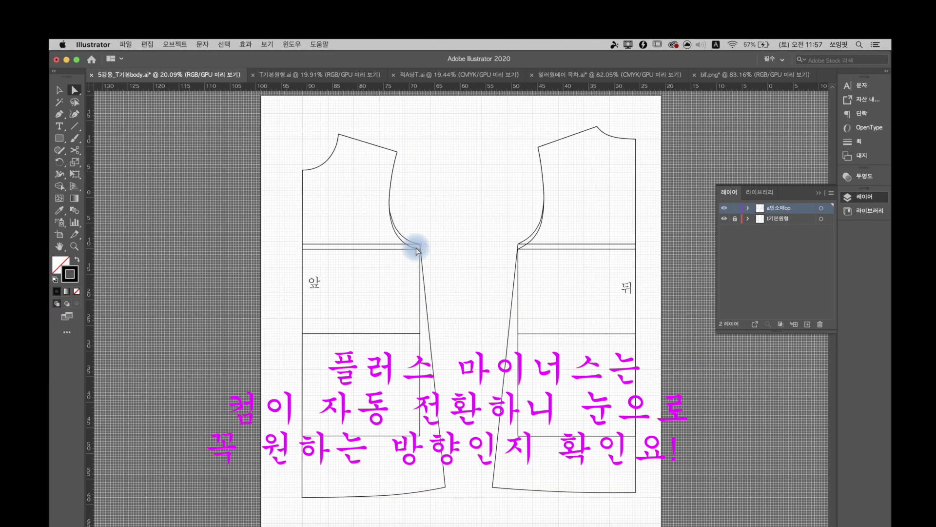
# Toggle the t기본원형 base layer off and on to compare the altered armholes with the original pattern.
pyautogui.click(726, 211)
pyautogui.click(725, 219)
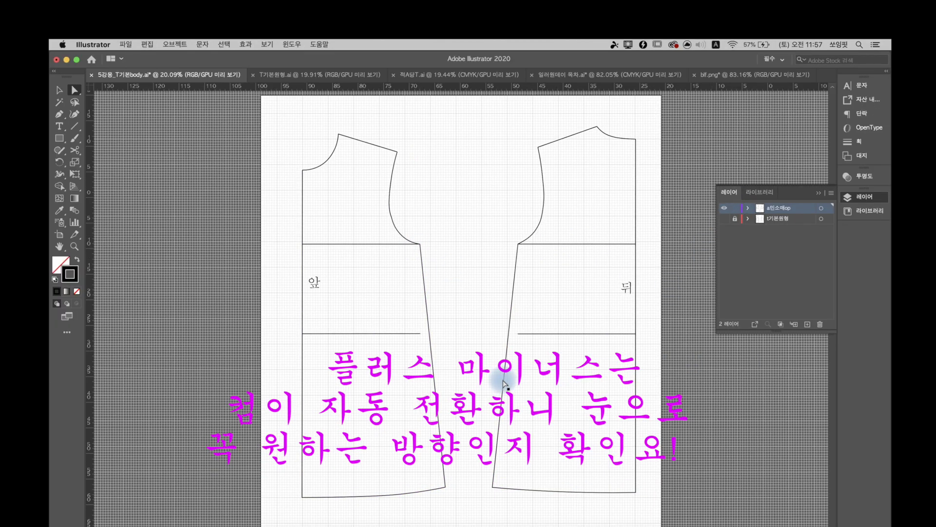
pyautogui.click(725, 219)
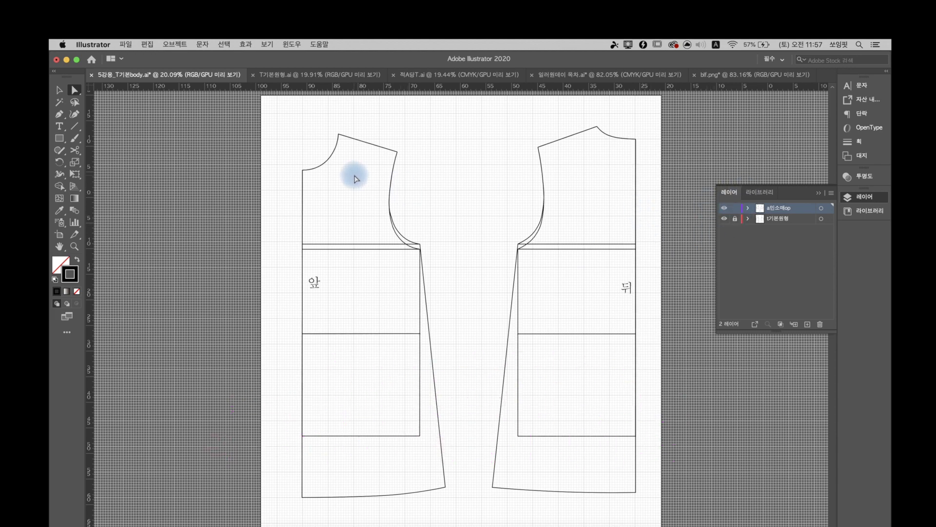
# Cut the front piece's outline at the neck-shoulder point with the Scissors tool to separate the neckline from the shoulder line.
pyautogui.click(329, 164)
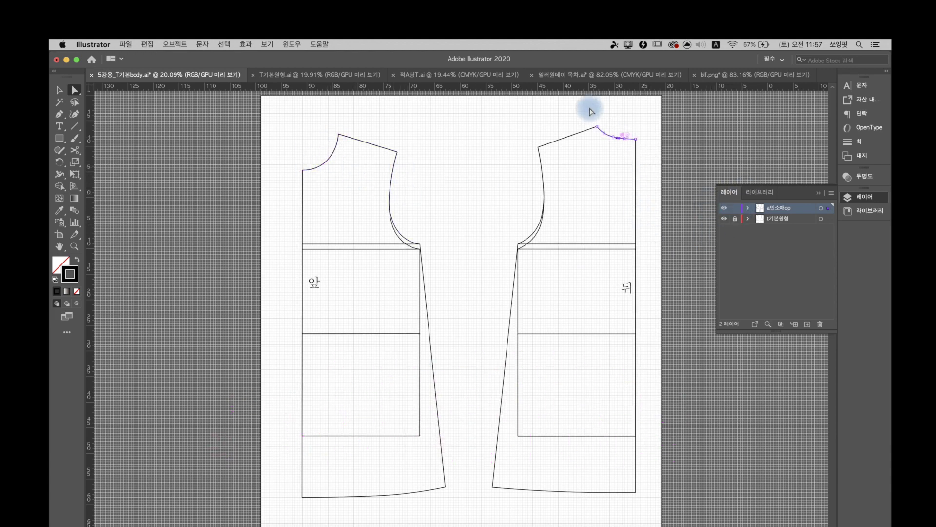
pyautogui.click(335, 147)
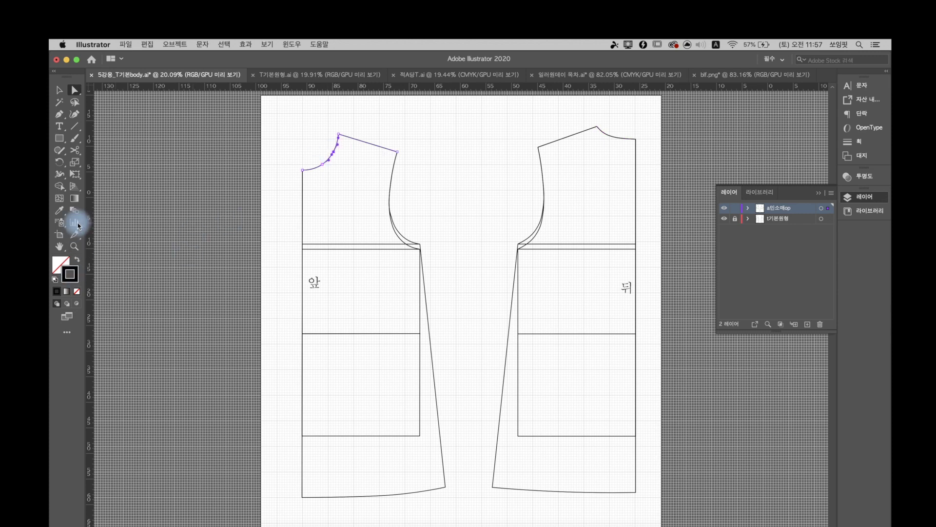
pyautogui.moveTo(77, 156); pyautogui.dragTo(98, 164)
pyautogui.click(339, 134)
pyautogui.press('a')
# Offset the front neckline path by 2.5 cm to create parallel neckline curves.
pyautogui.click(321, 161)
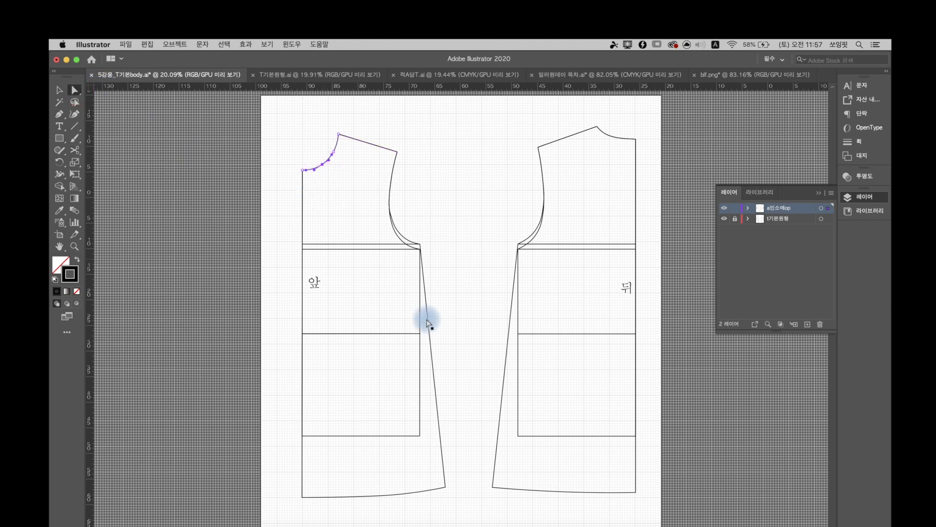
pyautogui.click(574, 173)
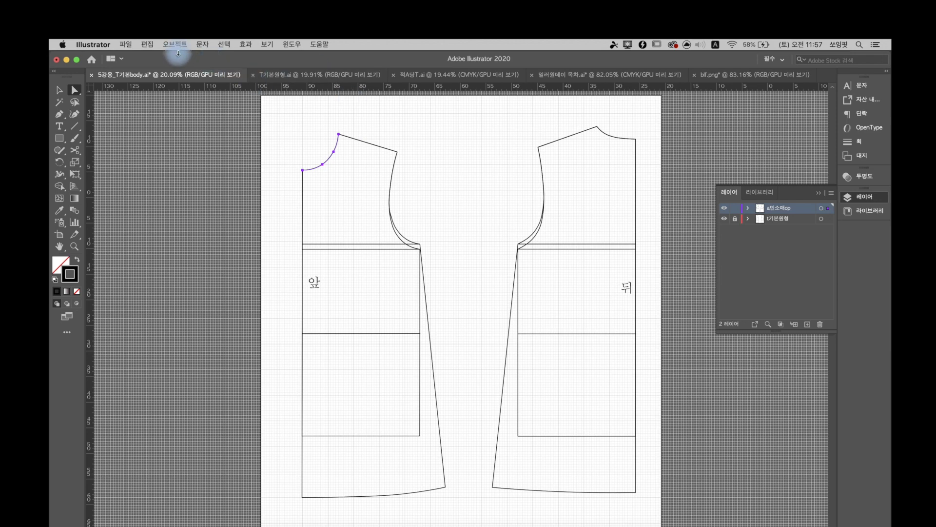
pyautogui.click(179, 47)
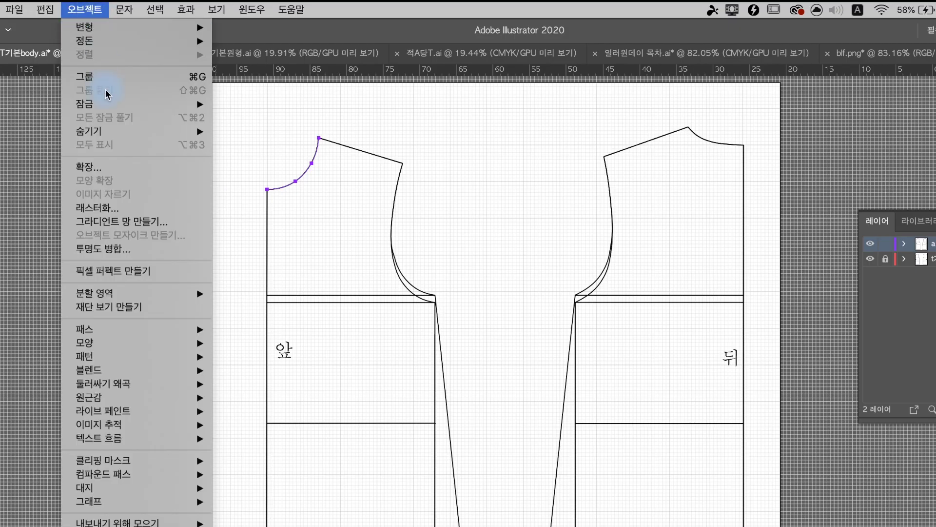
pyautogui.moveTo(104, 335)
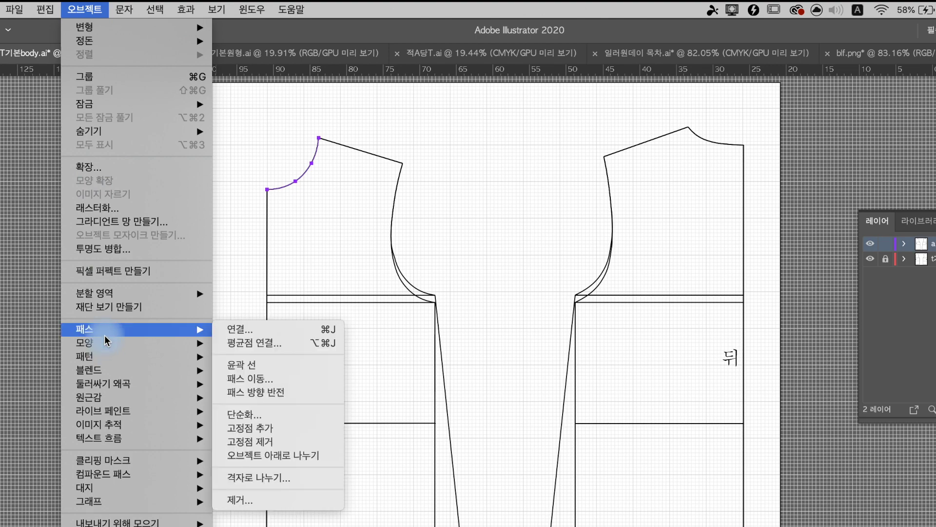
pyautogui.click(248, 380)
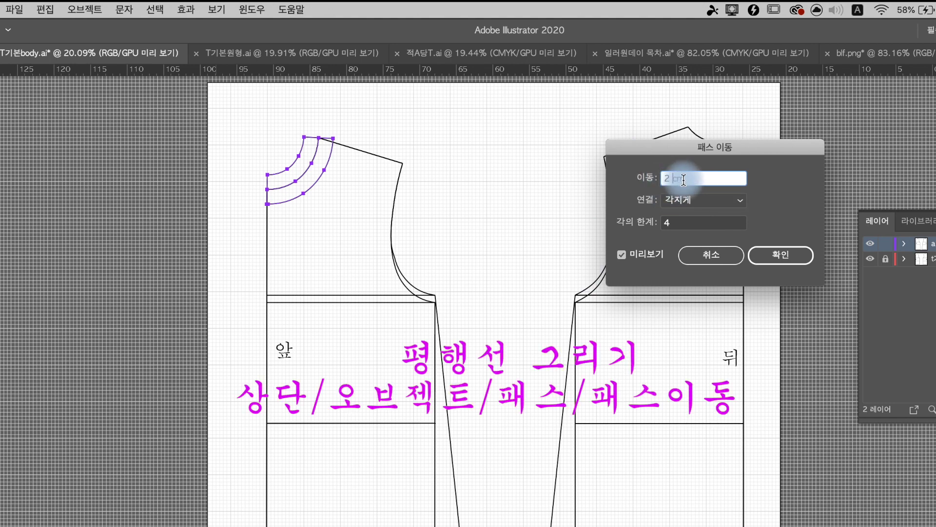
pyautogui.write('.5')
pyautogui.click(623, 254)
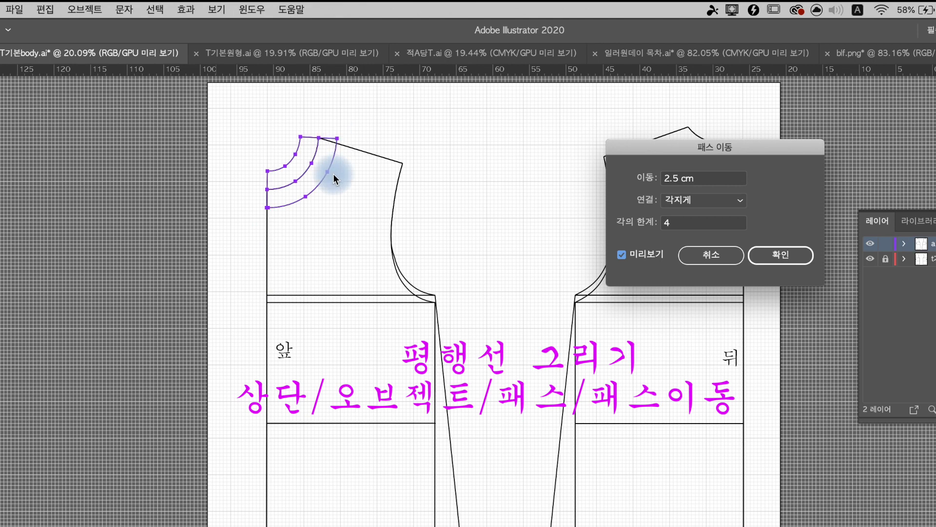
pyautogui.click(783, 254)
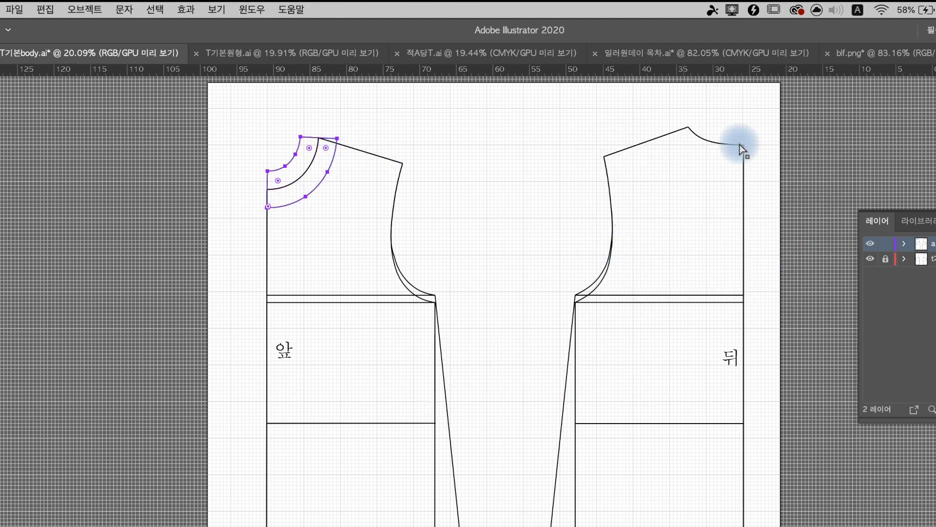
# Offset the back neckline path by 2.5 cm with Offset Path.
pyautogui.click(84, 10)
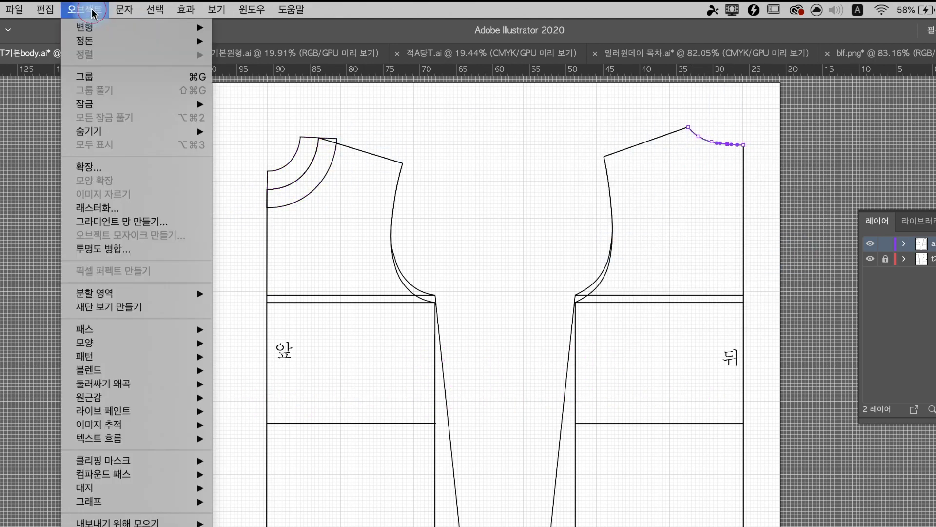
pyautogui.moveTo(136, 328)
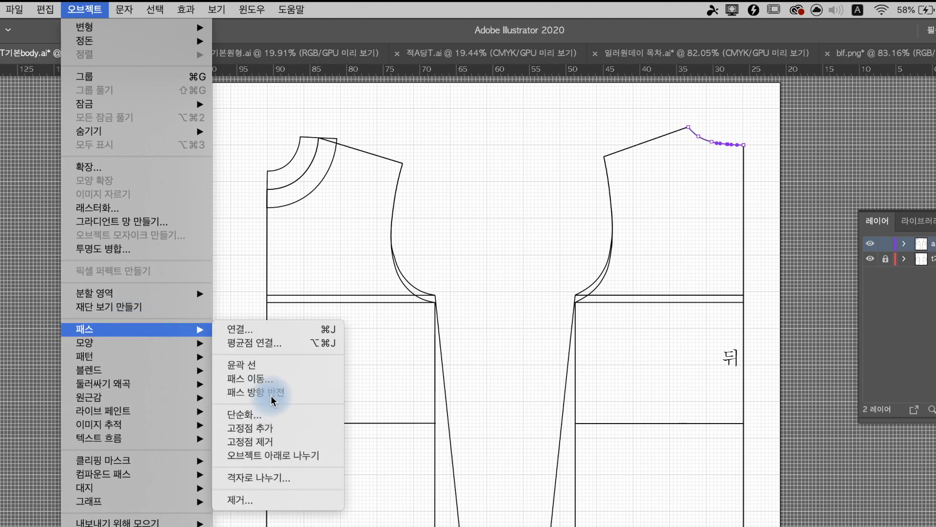
pyautogui.click(267, 379)
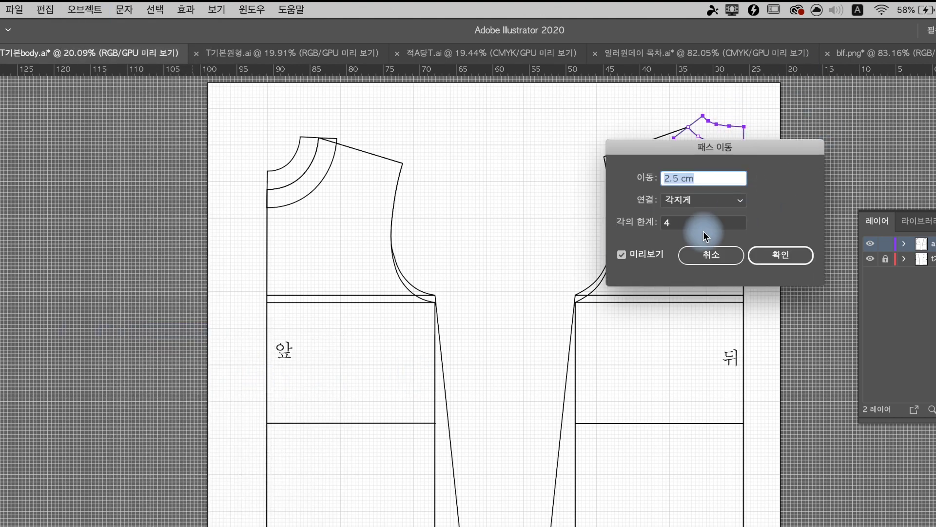
pyautogui.click(779, 258)
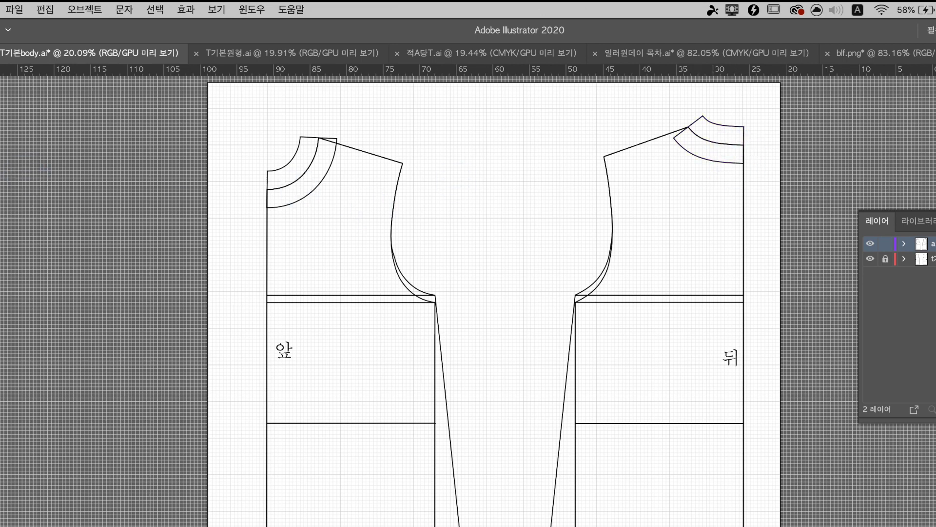
# Place a vertical guide about 2.5 cm outside the back piece's neck-shoulder point and set the ruler origin on that point.
pyautogui.press('z')
pyautogui.moveTo(523, 146); pyautogui.dragTo(836, 234)
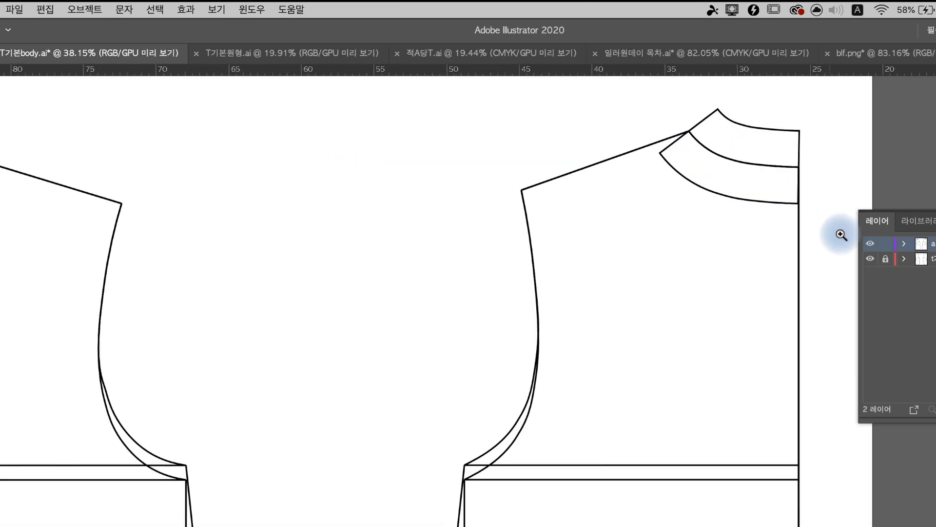
pyautogui.press('super+apostrophe')
pyautogui.moveTo(616, 149); pyautogui.dragTo(674, 192)
pyautogui.moveTo(583, 201); pyautogui.dragTo(400, 297)
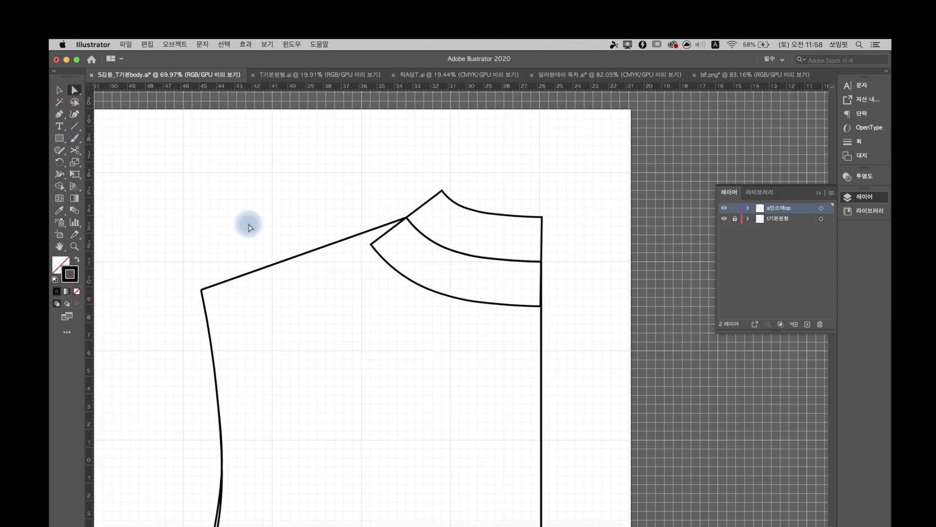
pyautogui.moveTo(101, 148); pyautogui.dragTo(405, 233)
pyautogui.moveTo(408, 194); pyautogui.dragTo(361, 198)
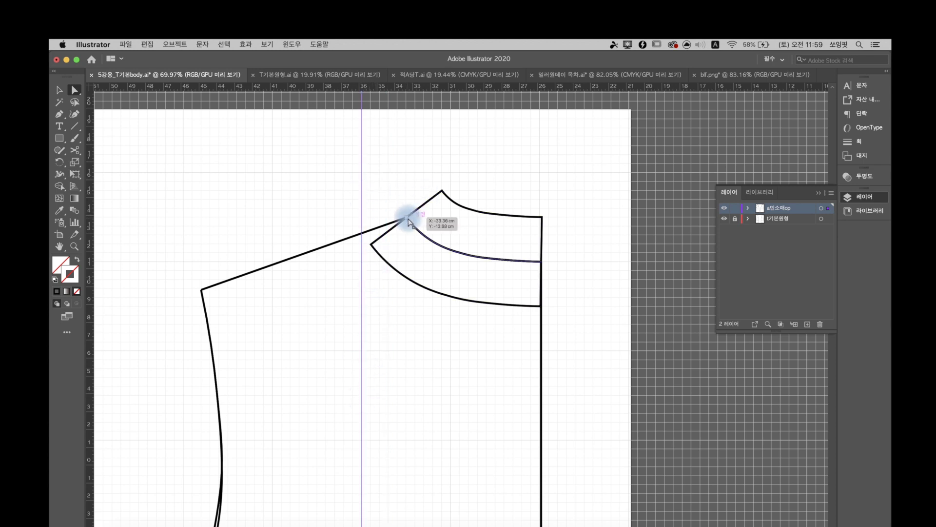
pyautogui.moveTo(90, 87); pyautogui.dragTo(406, 217)
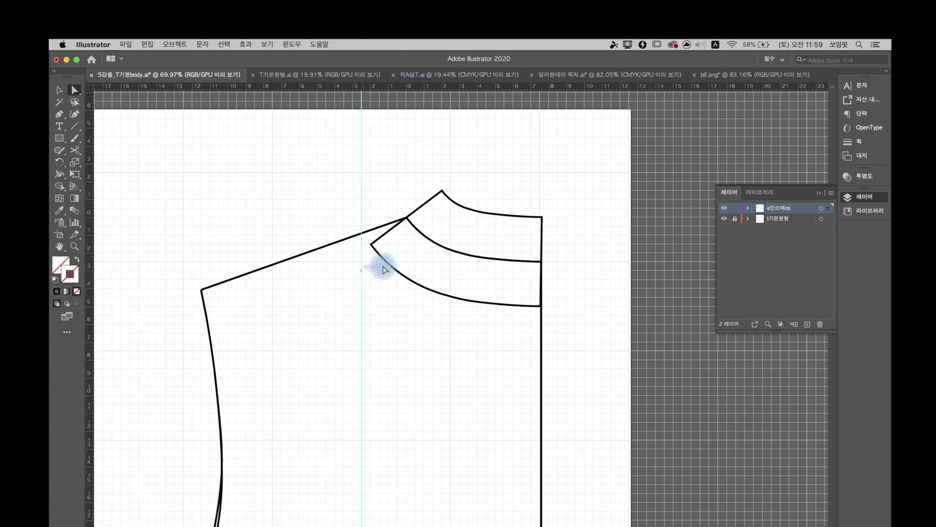
# Move the neck end of the back shoulder line about 2.5 cm out and 0.9 cm down to the guide, keeping the shoulder slope.
pyautogui.hscroll(-1, 237, 118)
pyautogui.click(74, 90)
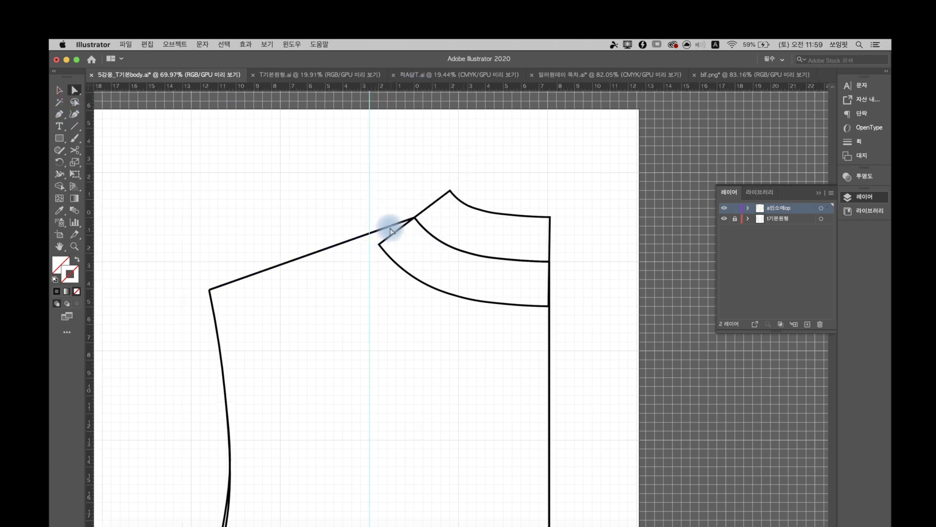
pyautogui.moveTo(415, 218); pyautogui.dragTo(369, 233)
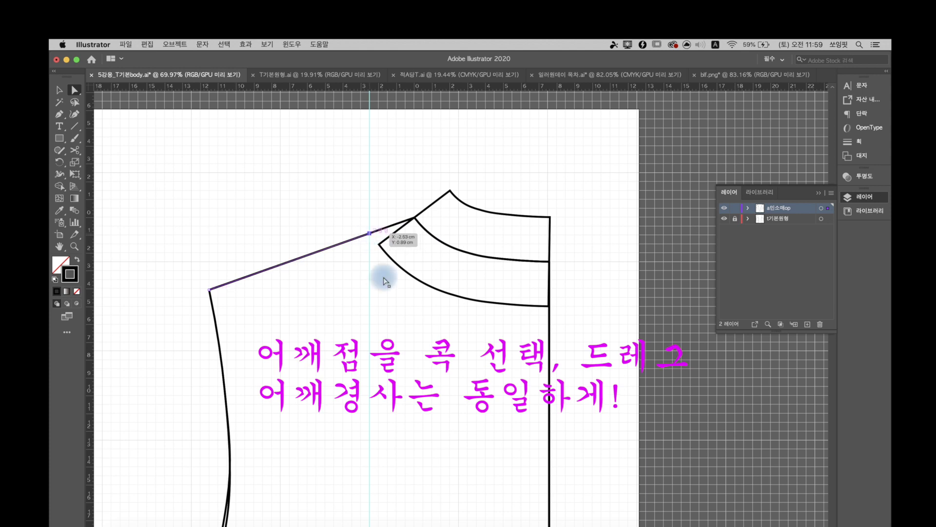
# Hide the T기본원형 layer and cut the back neckline offset outline at both ends of its lower curve, keeping only that curve.
pyautogui.click(724, 218)
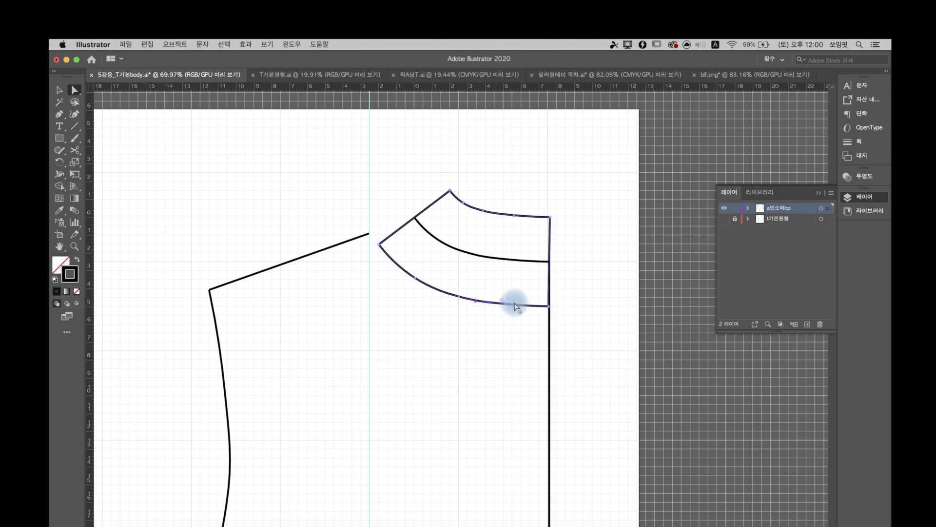
pyautogui.click(77, 149)
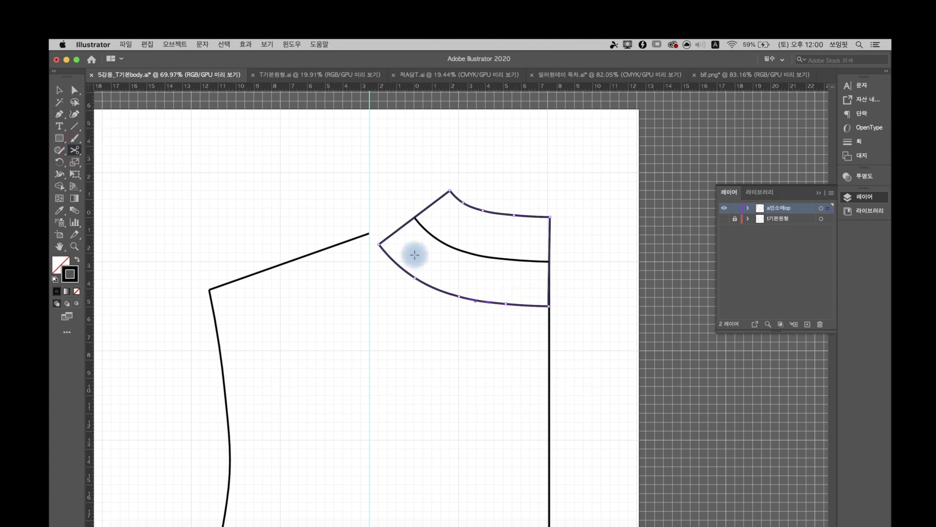
pyautogui.click(549, 307)
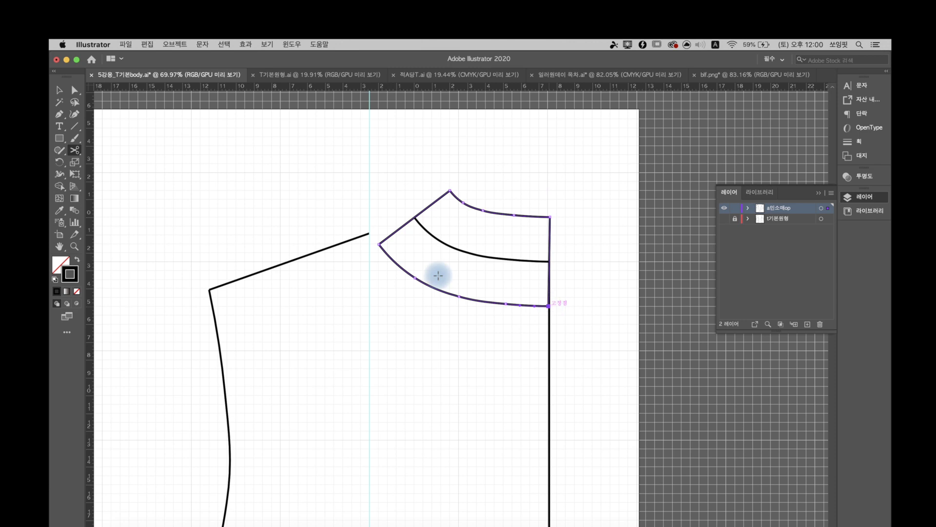
pyautogui.click(379, 244)
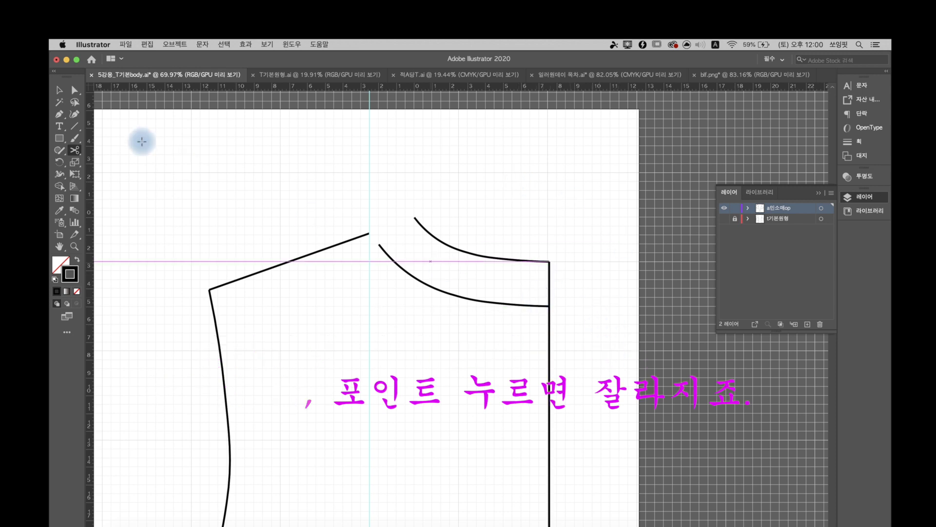
# Connect the neck end of the back shoulder line to the new back neckline curve with the Join tool.
pyautogui.click(75, 90)
pyautogui.moveTo(380, 247); pyautogui.dragTo(372, 239)
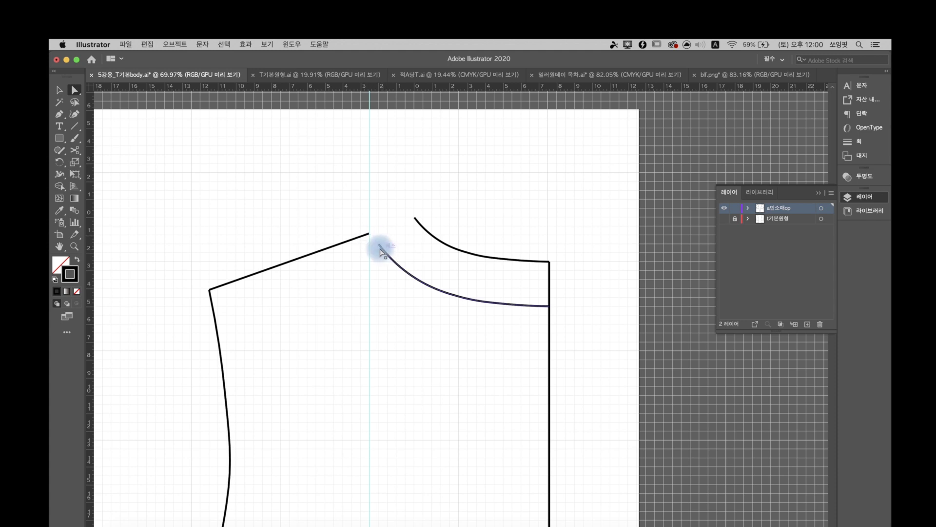
pyautogui.moveTo(363, 234); pyautogui.dragTo(369, 233)
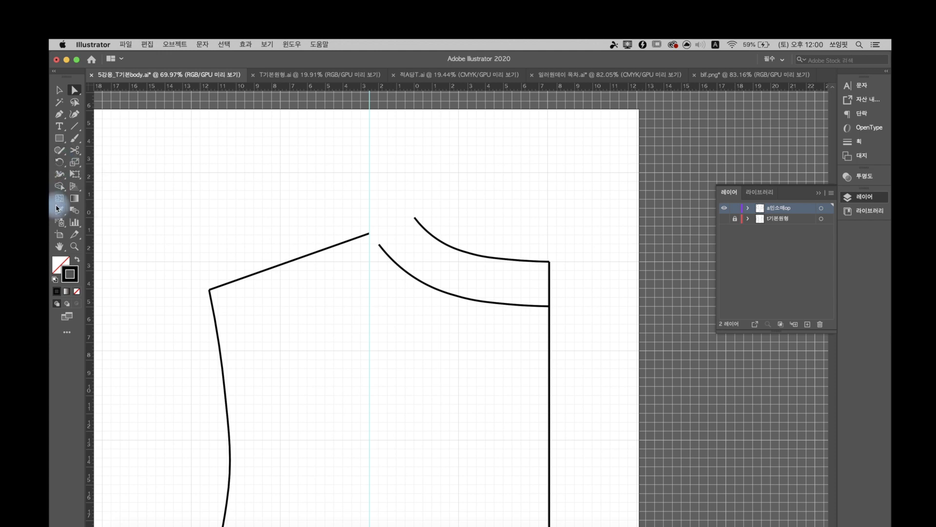
pyautogui.click(63, 155)
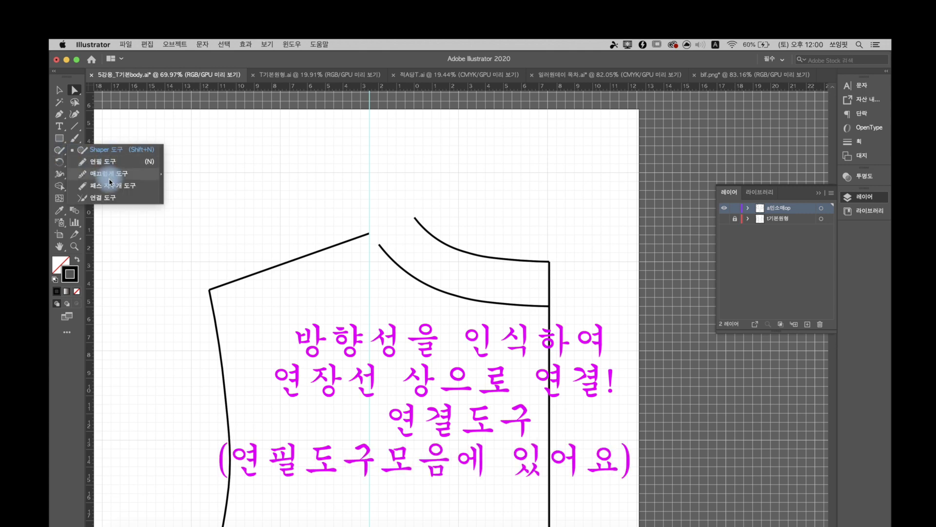
pyautogui.click(105, 198)
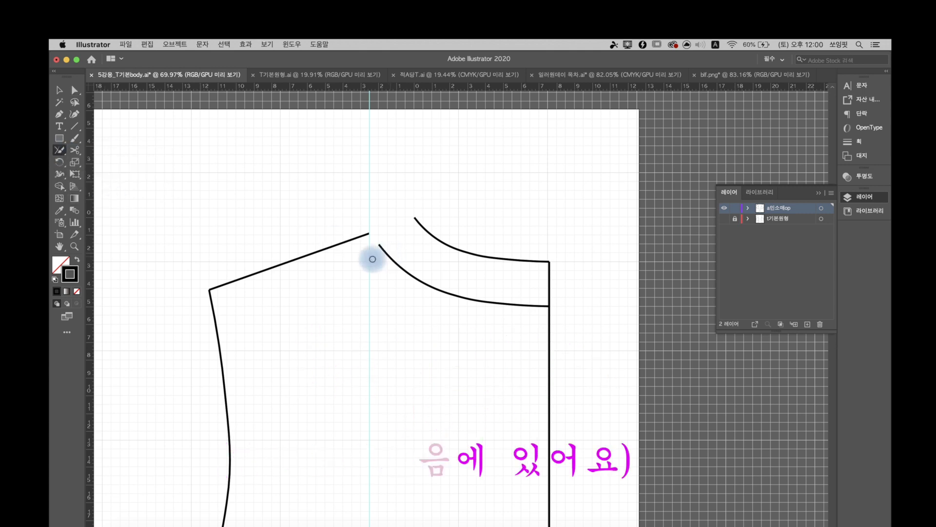
pyautogui.moveTo(366, 259)
pyautogui.mouseDown()
pyautogui.moveTo(358, 227)
pyautogui.moveTo(372, 223)
pyautogui.moveTo(385, 239)
pyautogui.moveTo(364, 273)
pyautogui.mouseUp()
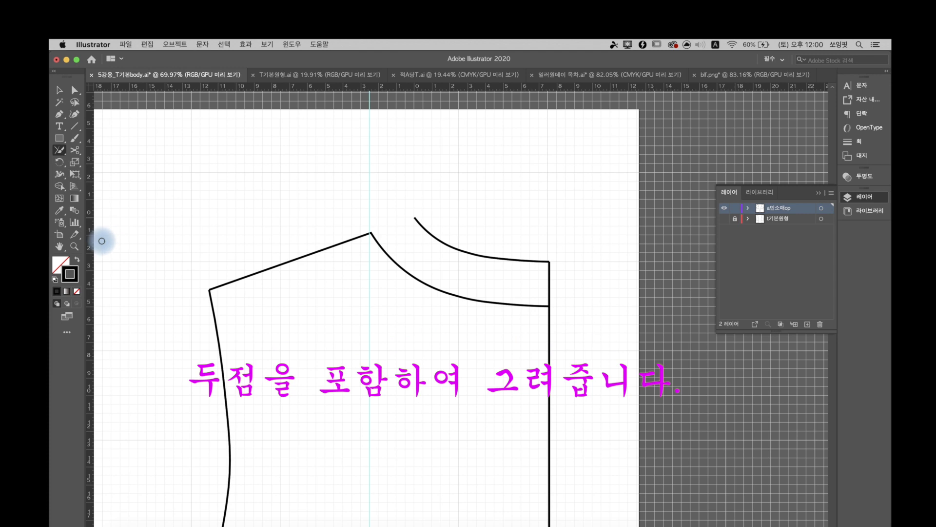
# Move the joined neck-shoulder corner of the back piece back onto the vertical guide.
pyautogui.click(74, 246)
pyautogui.moveTo(340, 238); pyautogui.dragTo(456, 272)
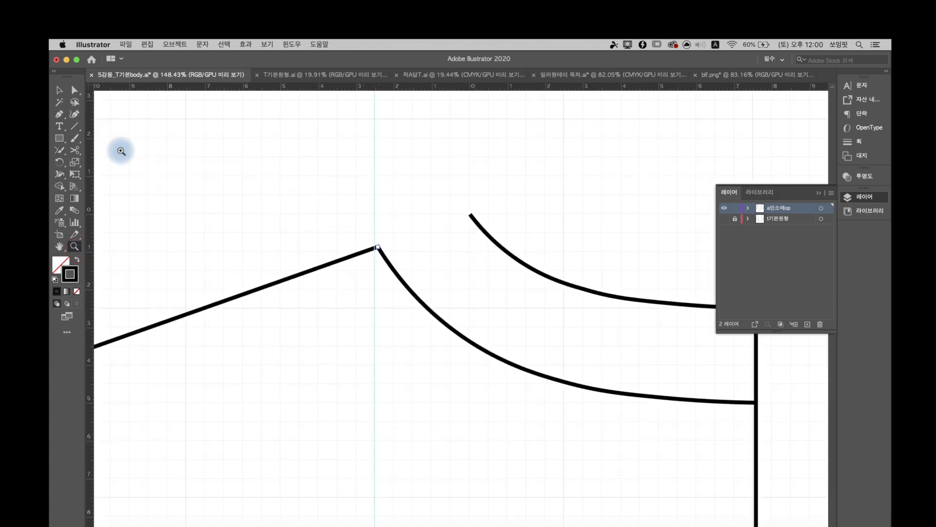
pyautogui.click(75, 90)
pyautogui.click(380, 250)
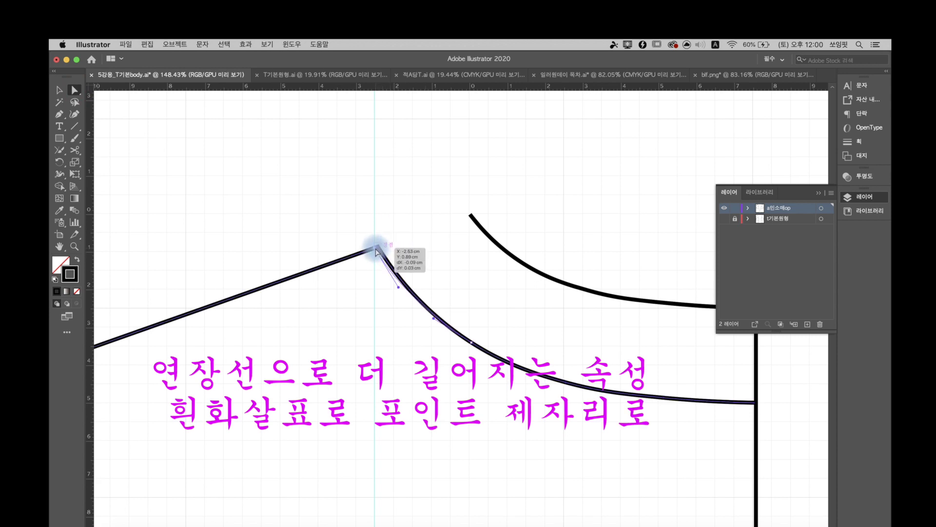
pyautogui.moveTo(379, 252); pyautogui.dragTo(377, 250)
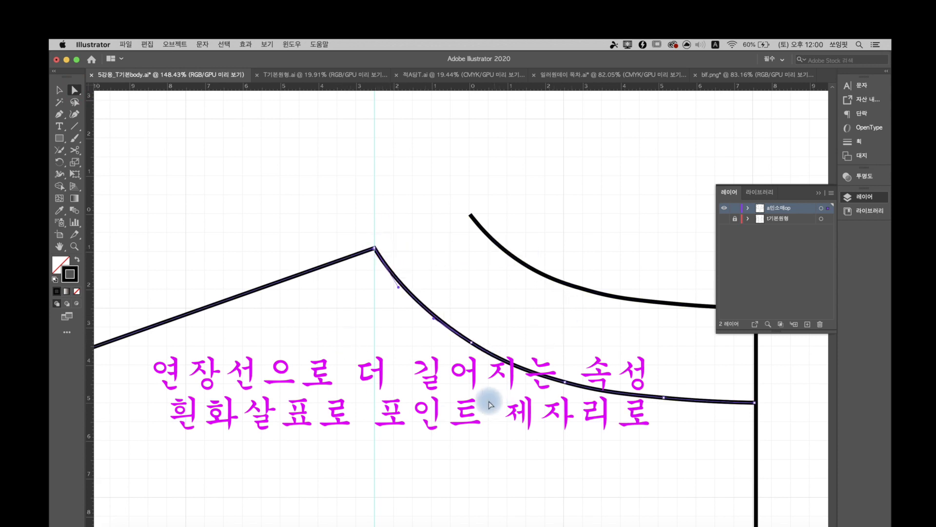
pyautogui.click(147, 340)
# Place a vertical guide about 2.5 cm outside the front piece's neck-shoulder point, with the ruler origin set on that point.
pyautogui.click(74, 246)
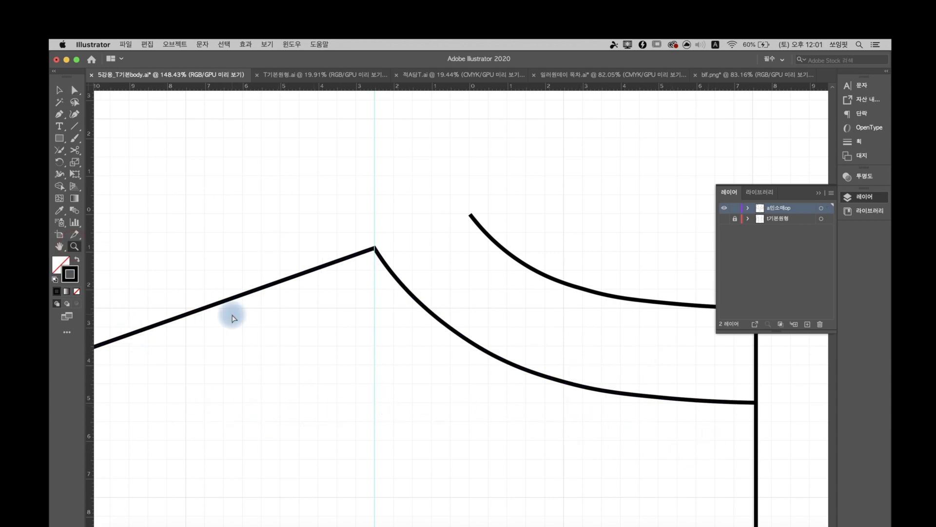
pyautogui.press('super+0')
pyautogui.moveTo(304, 134); pyautogui.dragTo(497, 221)
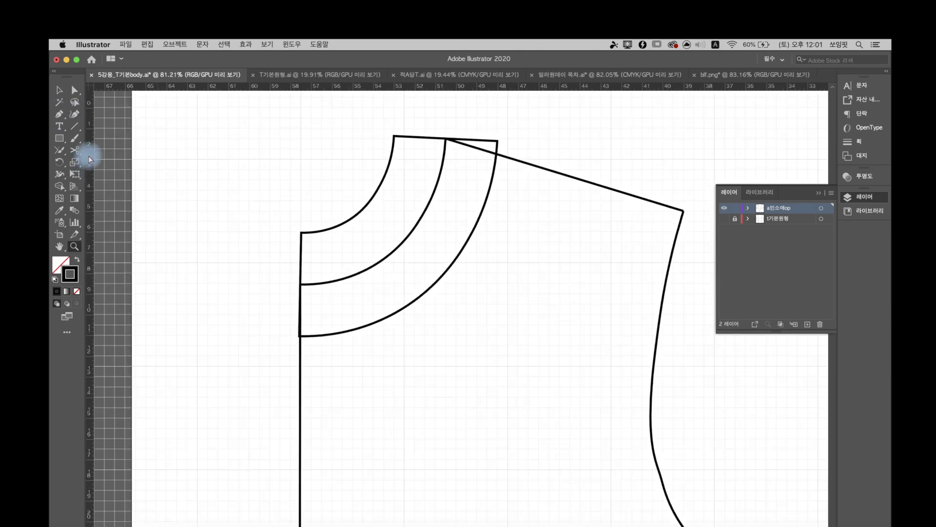
pyautogui.keyDown('super'); pyautogui.click(446, 178); pyautogui.keyUp('super')
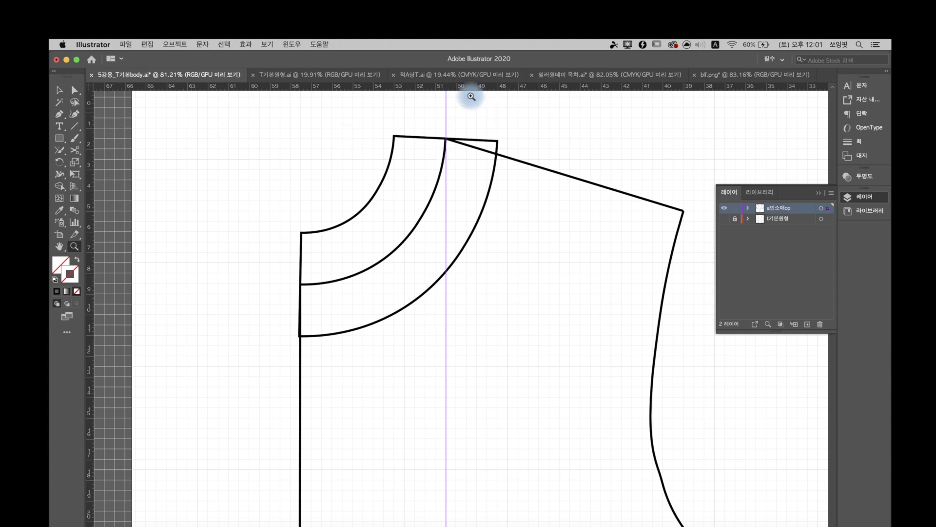
pyautogui.moveTo(91, 88); pyautogui.dragTo(446, 139)
pyautogui.click(74, 90)
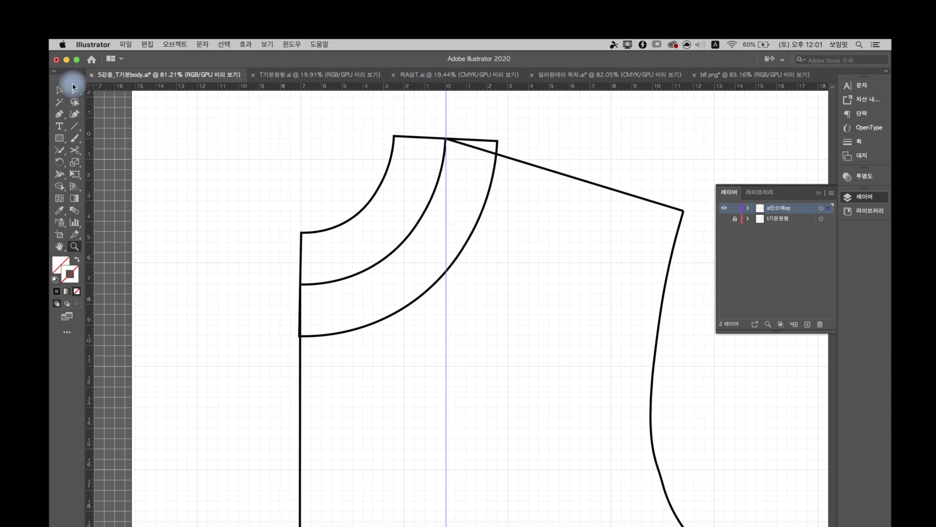
pyautogui.click(447, 112)
pyautogui.moveTo(447, 112); pyautogui.dragTo(500, 121)
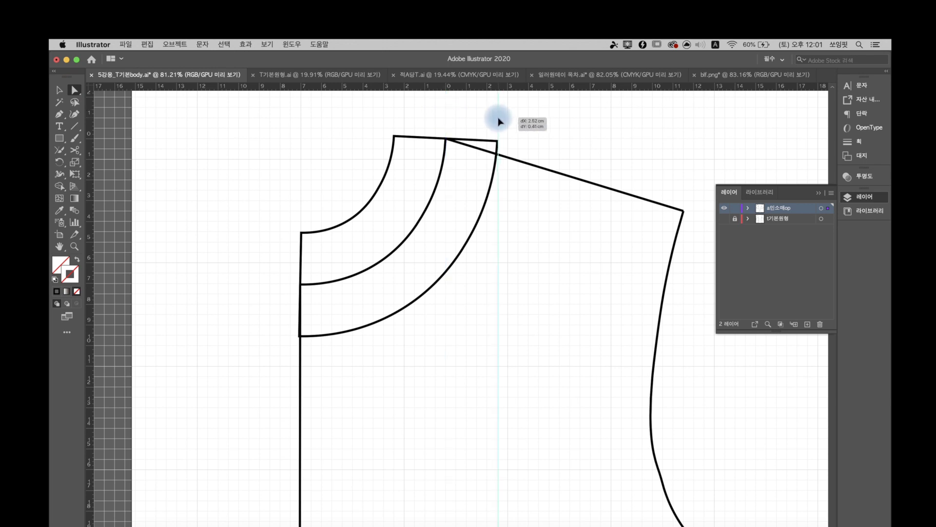
pyautogui.moveTo(498, 121); pyautogui.dragTo(502, 188)
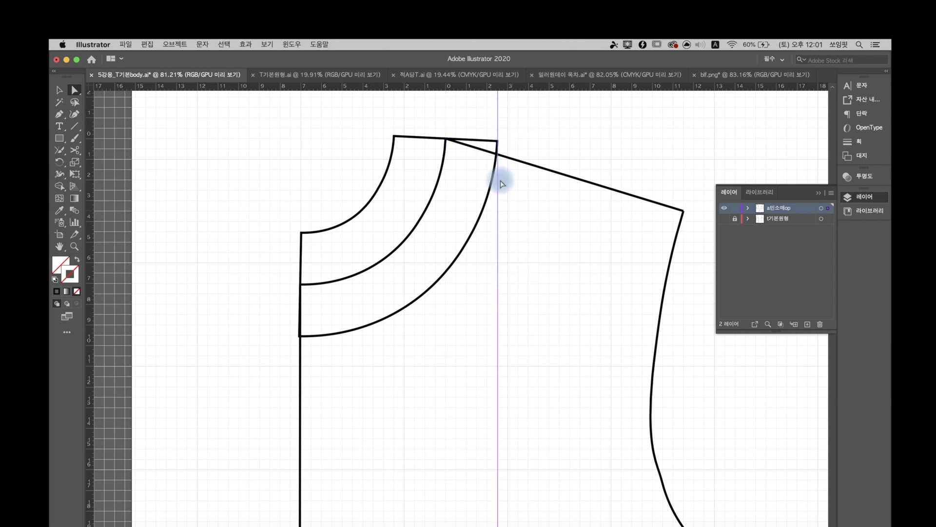
# Move the neck end of the front shoulder line outward to the guide, keeping the shoulder slope.
pyautogui.click(508, 159)
pyautogui.moveTo(447, 141); pyautogui.dragTo(500, 154)
pyautogui.click(594, 244)
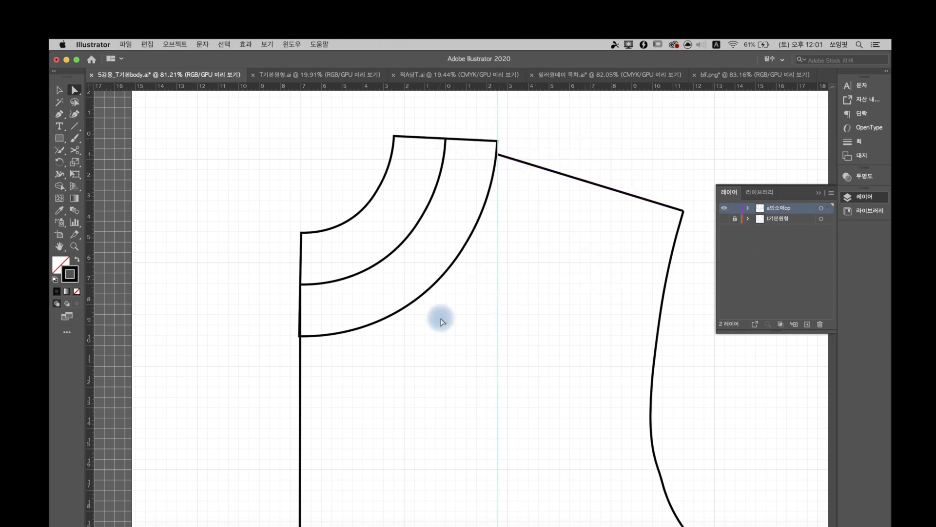
# Cut the front neckline offset outline at both ends of its lower curve with the Scissors tool and remove the rest.
pyautogui.click(365, 330)
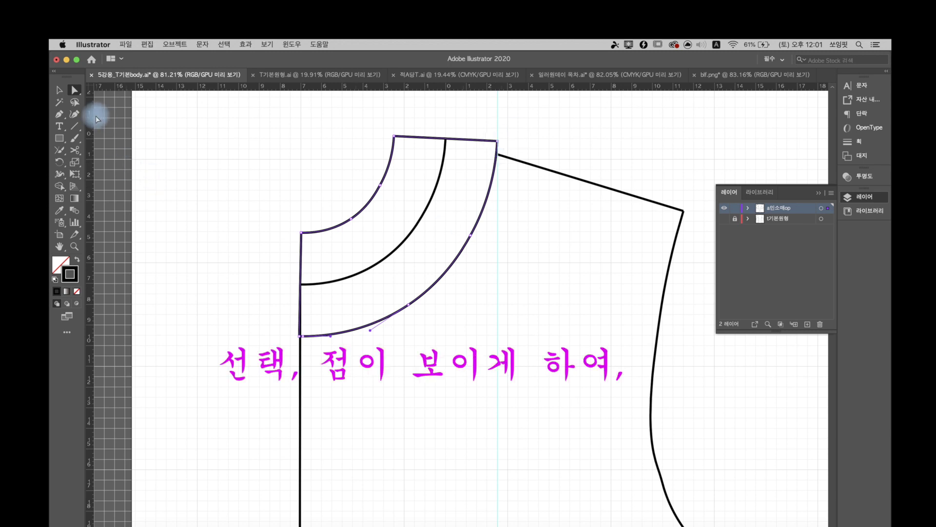
pyautogui.click(75, 150)
pyautogui.click(300, 335)
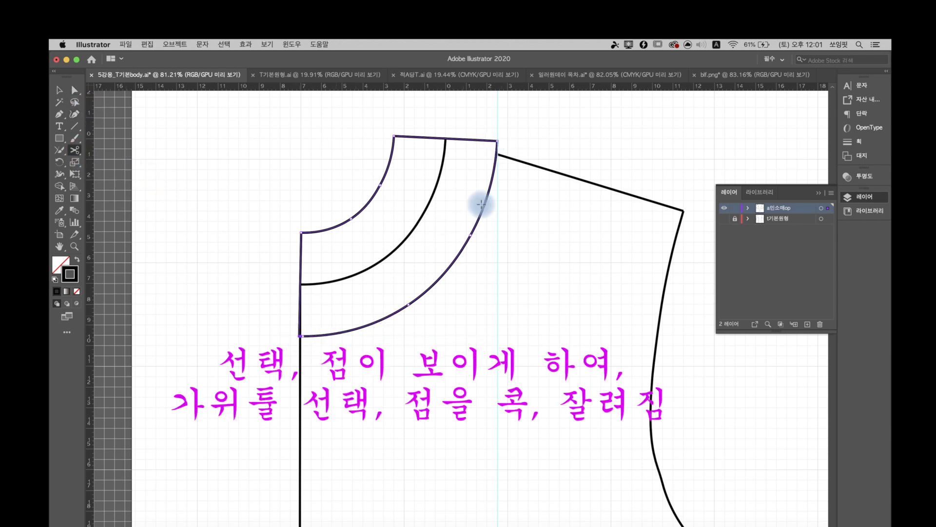
pyautogui.click(497, 140)
pyautogui.click(74, 90)
pyautogui.click(382, 190)
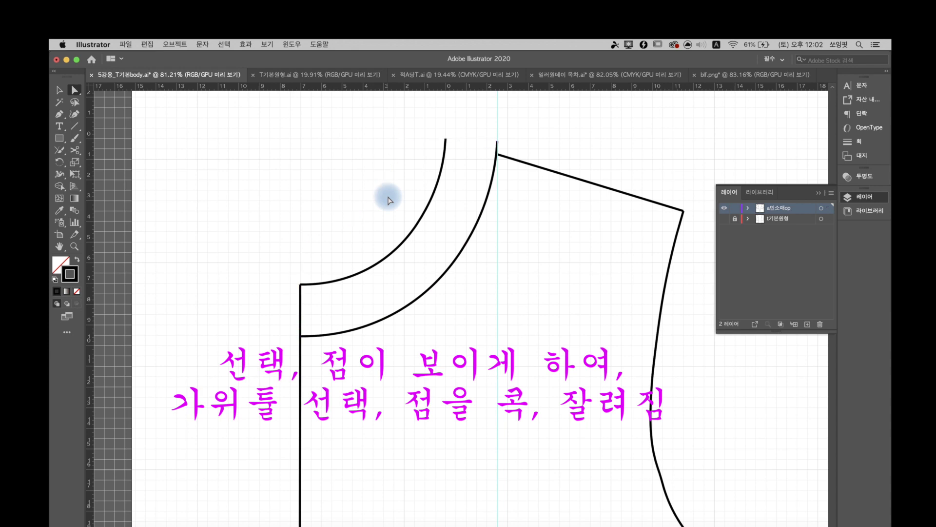
# Move the upper end of the new front neckline curve onto the shoulder line's neck end and adjust its handle to smooth the curve.
pyautogui.click(75, 246)
pyautogui.moveTo(497, 138); pyautogui.dragTo(678, 214)
pyautogui.click(74, 90)
pyautogui.click(333, 211)
pyautogui.click(92, 101)
pyautogui.click(491, 229)
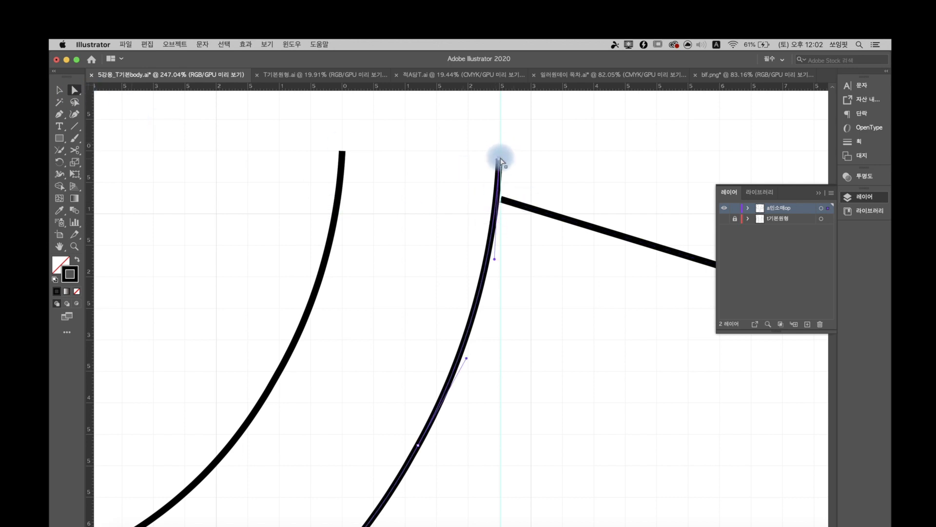
pyautogui.moveTo(500, 160); pyautogui.dragTo(502, 201)
pyautogui.click(483, 298)
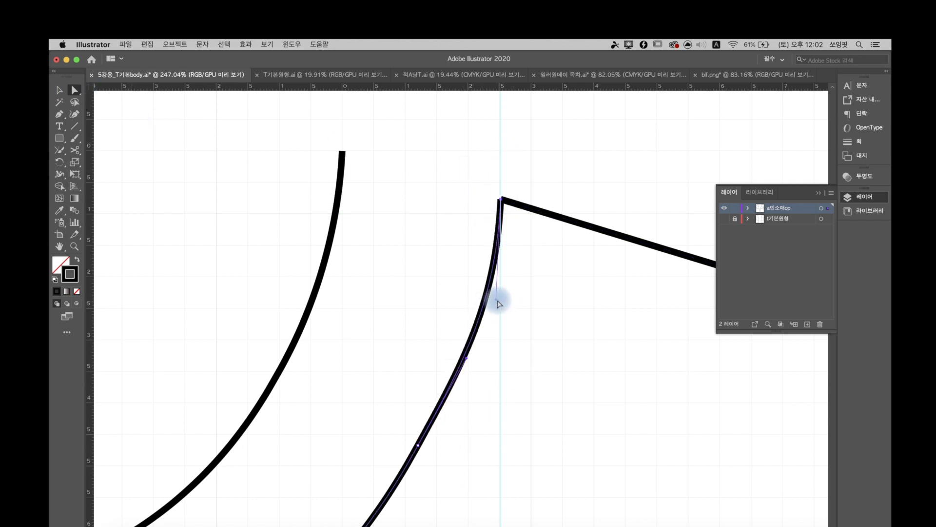
pyautogui.moveTo(498, 301); pyautogui.dragTo(491, 299)
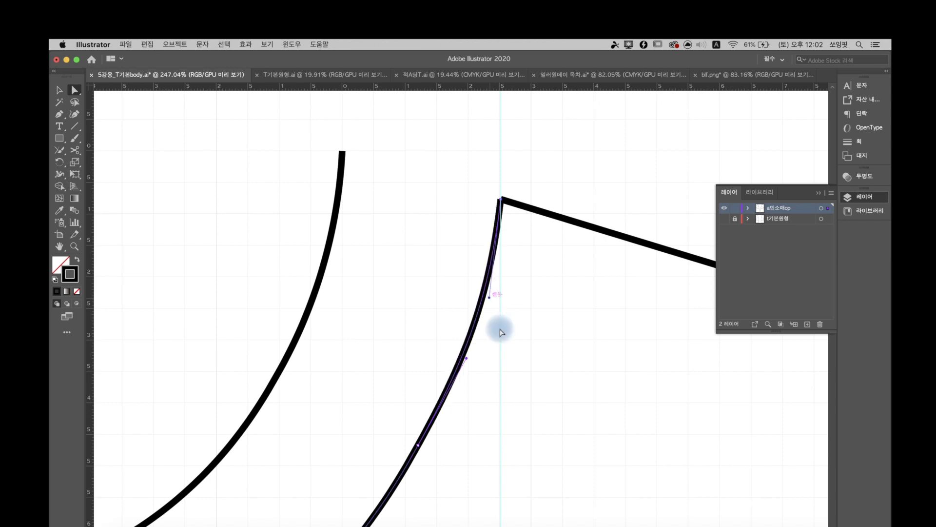
# Delete the original front and back neckline curves and both vertical guides.
pyautogui.press('super+0')
pyautogui.click(455, 140)
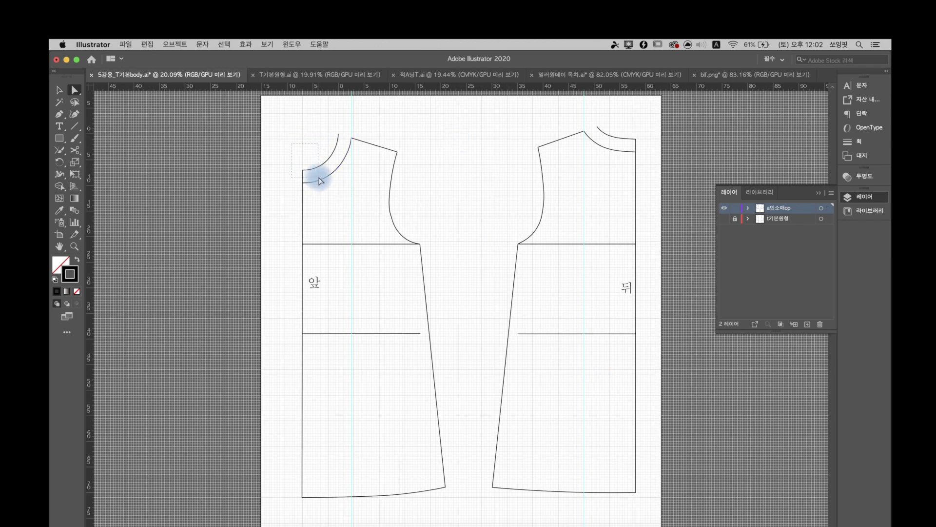
pyautogui.moveTo(319, 181); pyautogui.dragTo(319, 181)
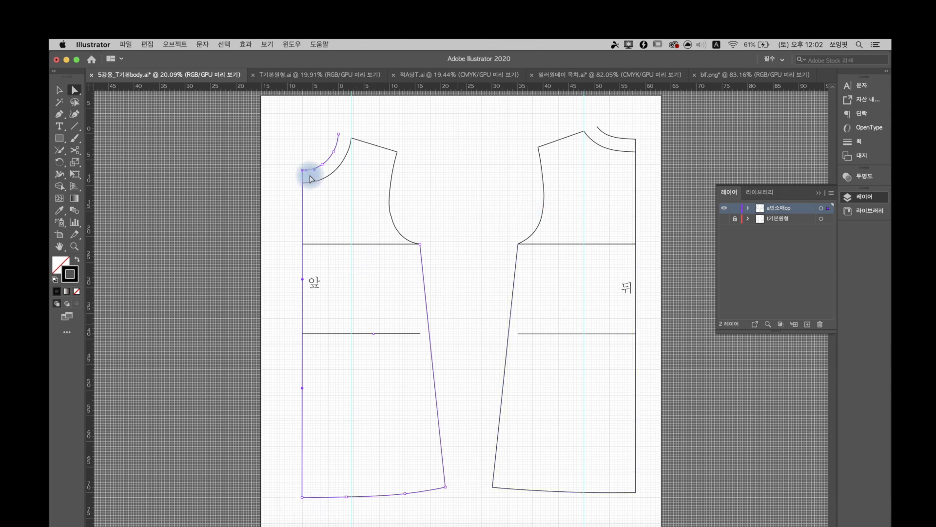
pyautogui.click(288, 150)
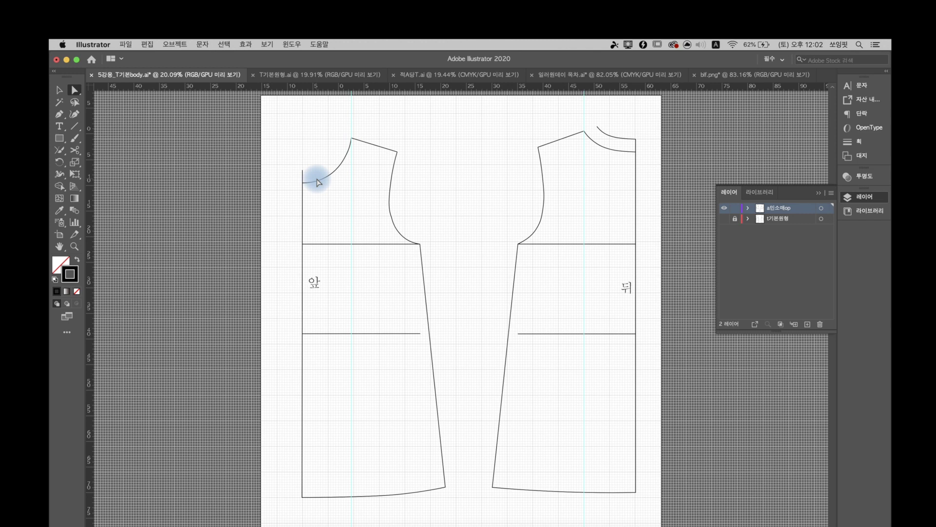
pyautogui.moveTo(642, 137); pyautogui.dragTo(656, 159)
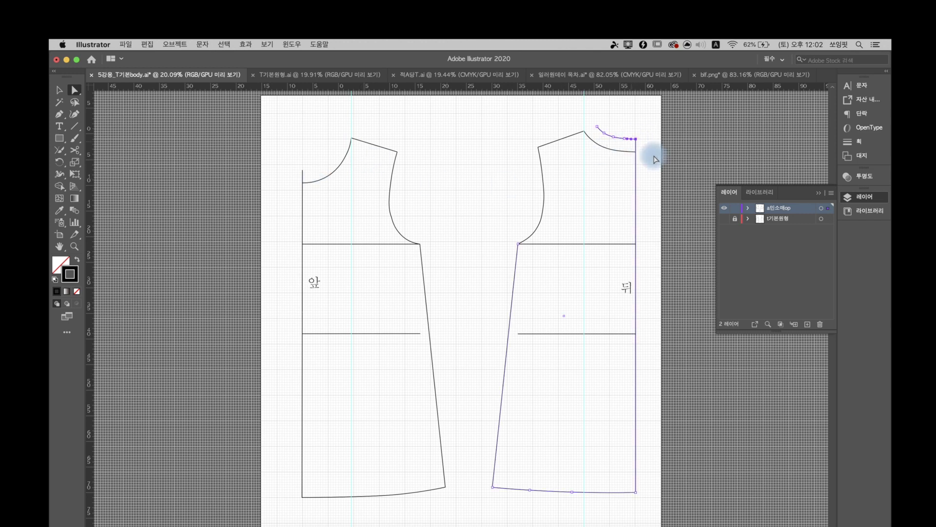
pyautogui.click(604, 117)
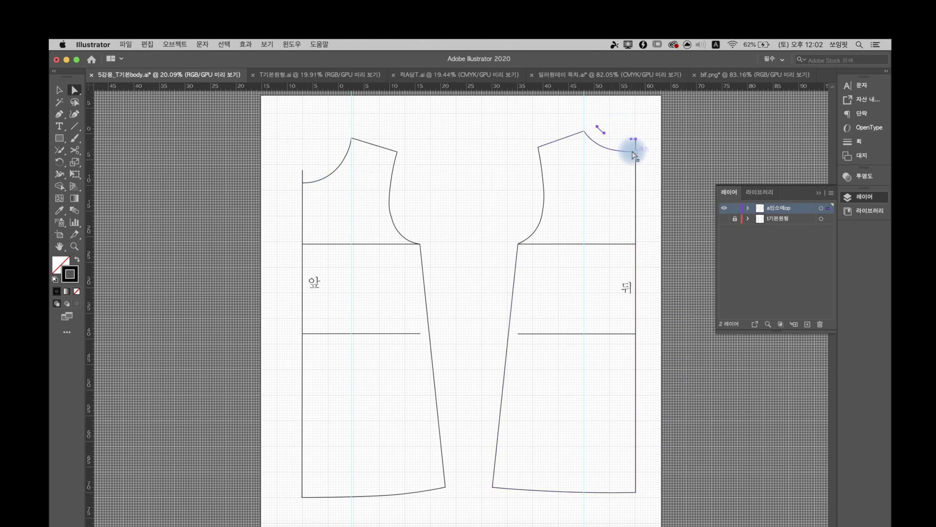
pyautogui.click(663, 137)
pyautogui.moveTo(314, 123); pyautogui.dragTo(620, 118)
pyautogui.press('Delete')
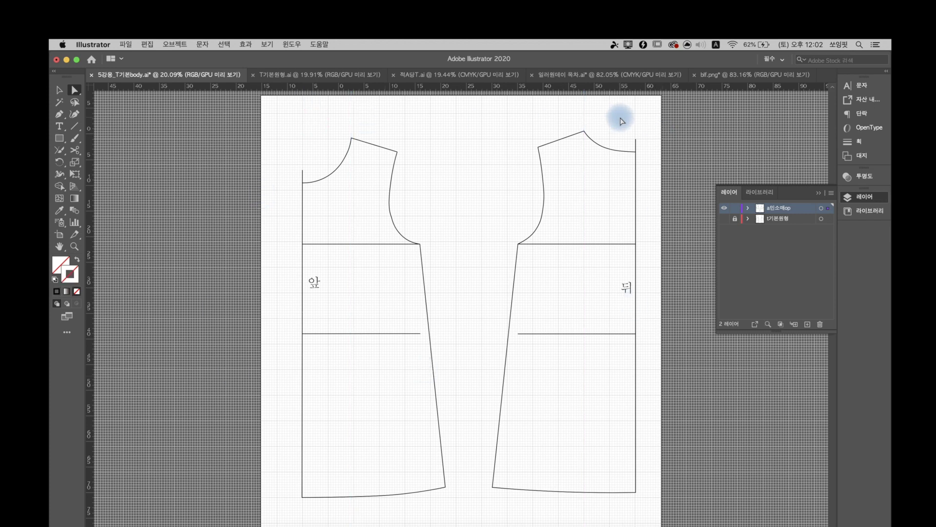
# Shorten the front piece's center line down to the end of the new neckline curve.
pyautogui.click(584, 130)
pyautogui.click(74, 248)
pyautogui.moveTo(305, 157); pyautogui.dragTo(485, 253)
pyautogui.press('super+apostrophe')
pyautogui.click(74, 89)
pyautogui.moveTo(291, 222); pyautogui.dragTo(290, 265)
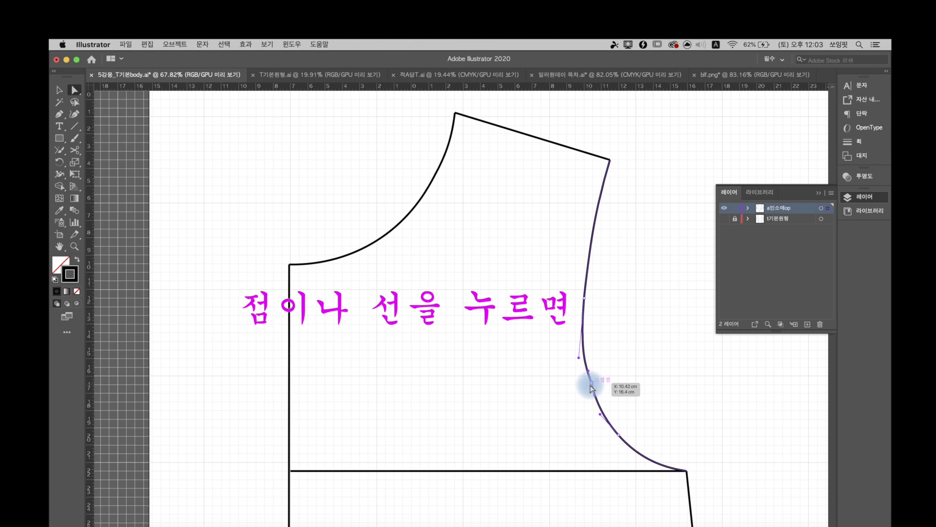
# Refine the lower front armhole curve by slightly adjusting its anchor point.
pyautogui.click(584, 299)
pyautogui.click(590, 383)
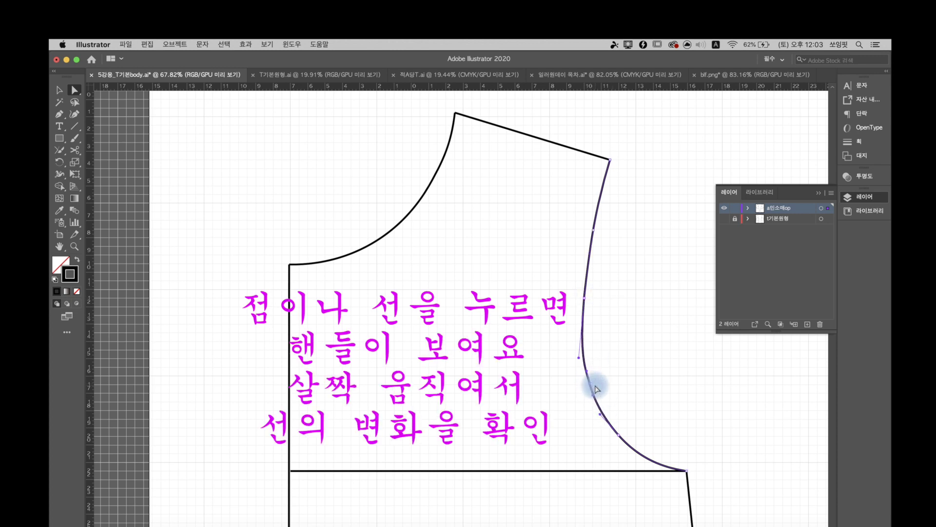
pyautogui.click(668, 390)
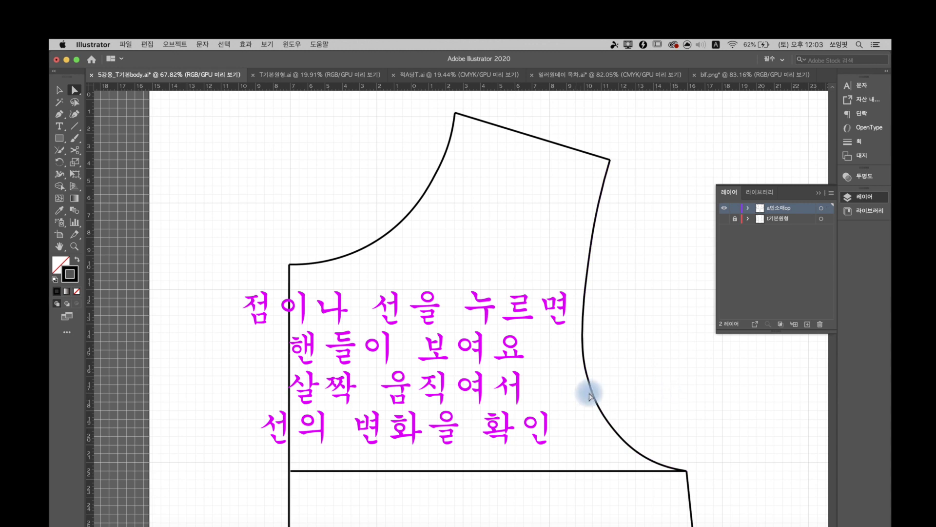
pyautogui.moveTo(590, 410); pyautogui.dragTo(293, 414)
pyautogui.hscroll(10, 293, 414)
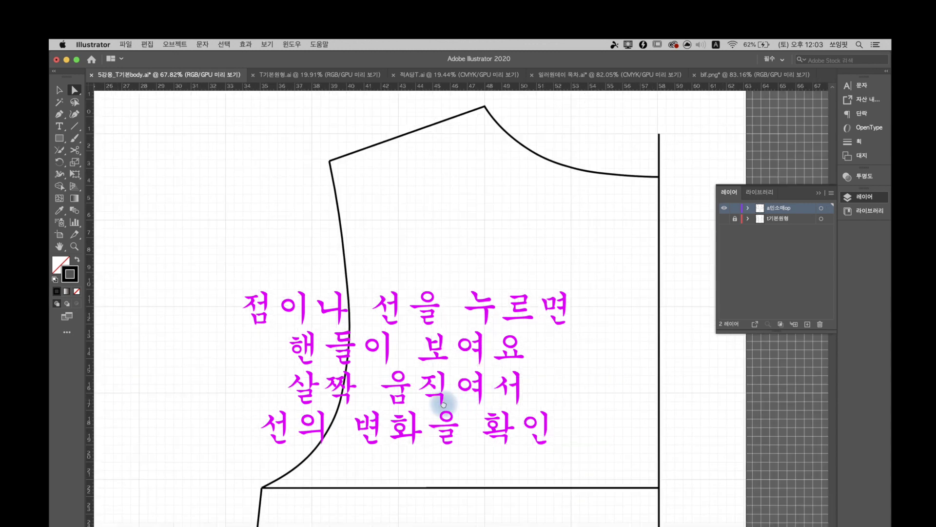
# Shorten the back piece's center line down to the neckline end and slightly adjust the back armhole curve to smooth it.
pyautogui.moveTo(613, 133); pyautogui.dragTo(615, 180)
pyautogui.click(252, 485)
pyautogui.click(307, 348)
pyautogui.moveTo(308, 326); pyautogui.dragTo(303, 325)
pyautogui.click(376, 339)
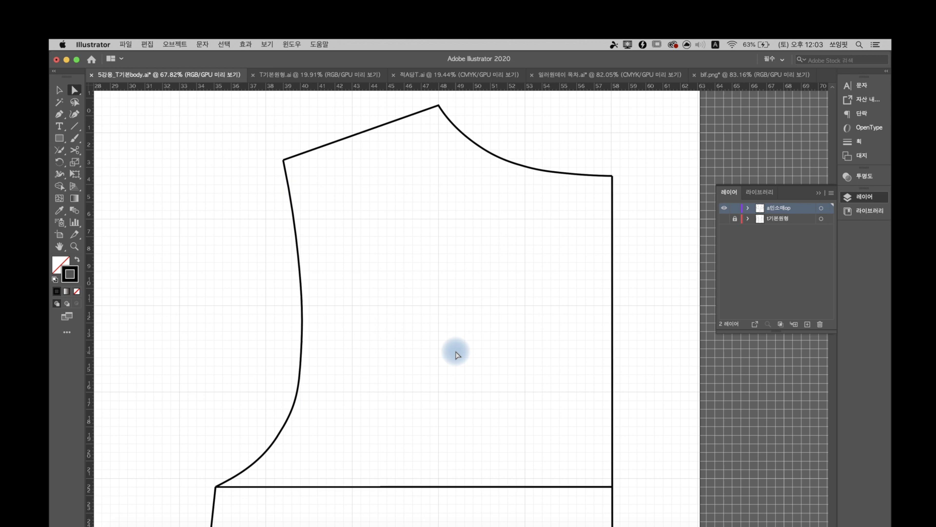
# Check the path lengths of the front and back armhole curves in the document information.
pyautogui.press('super+0')
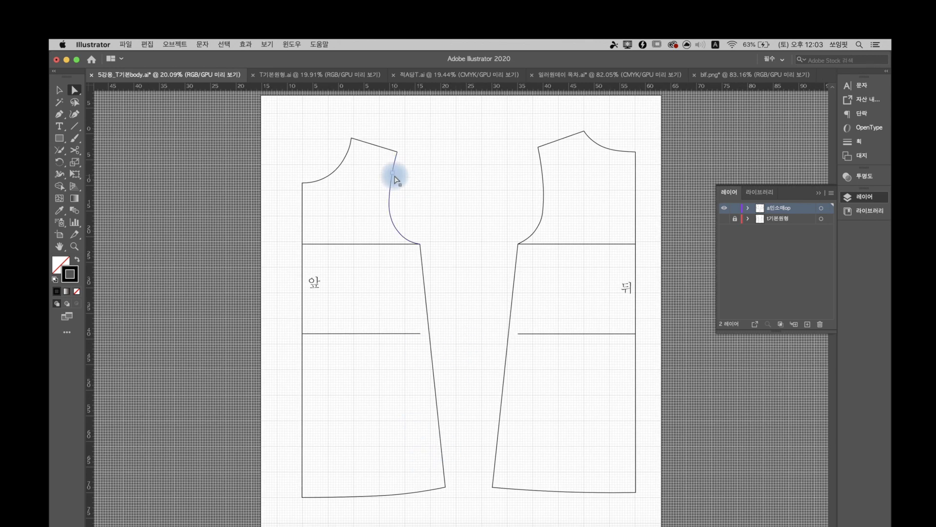
pyautogui.click(538, 229)
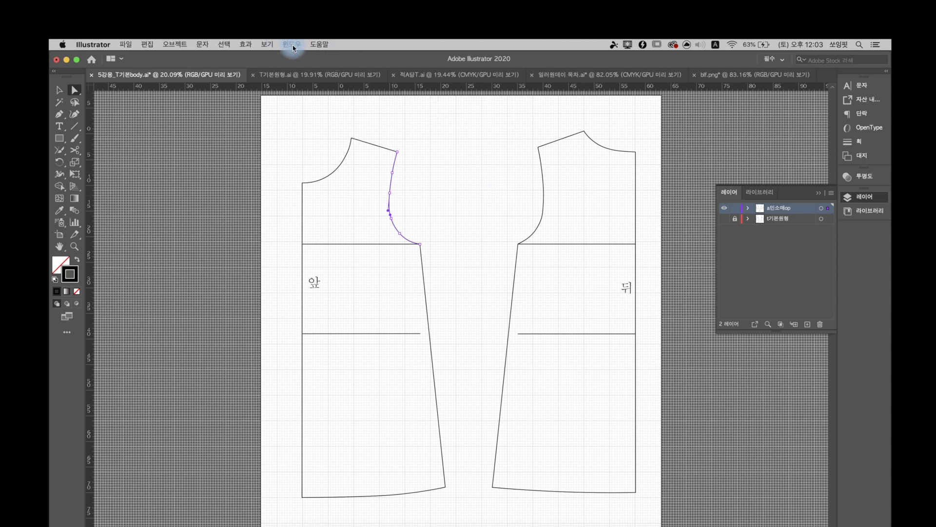
pyautogui.click(292, 45)
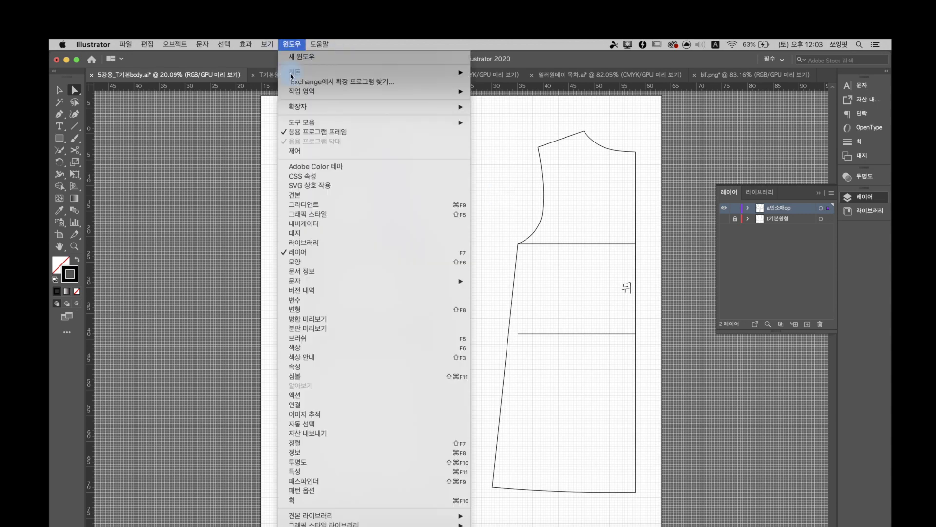
pyautogui.click(316, 270)
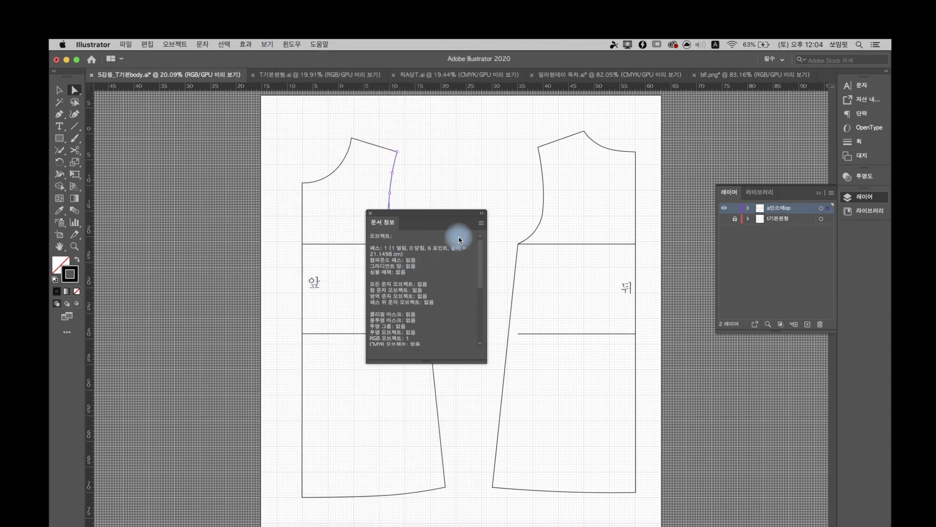
pyautogui.moveTo(442, 220); pyautogui.dragTo(821, 249)
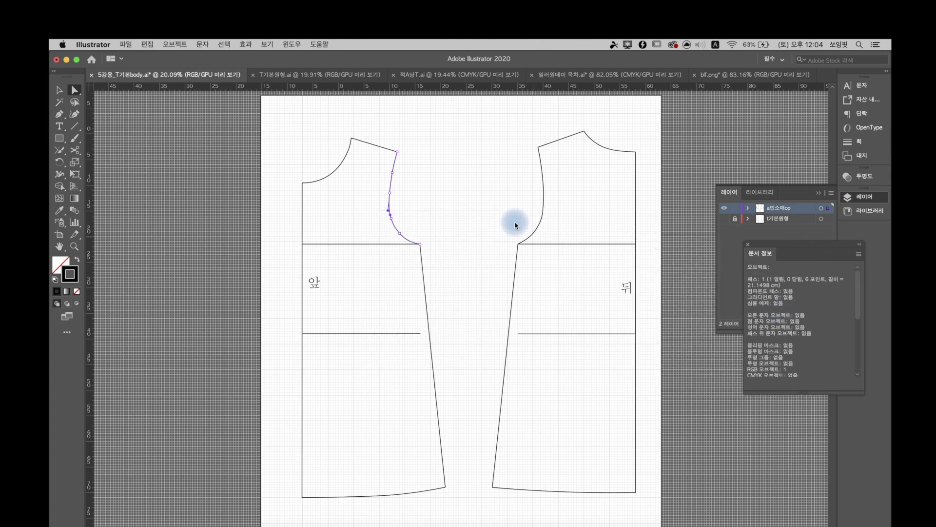
pyautogui.click(561, 218)
pyautogui.click(543, 207)
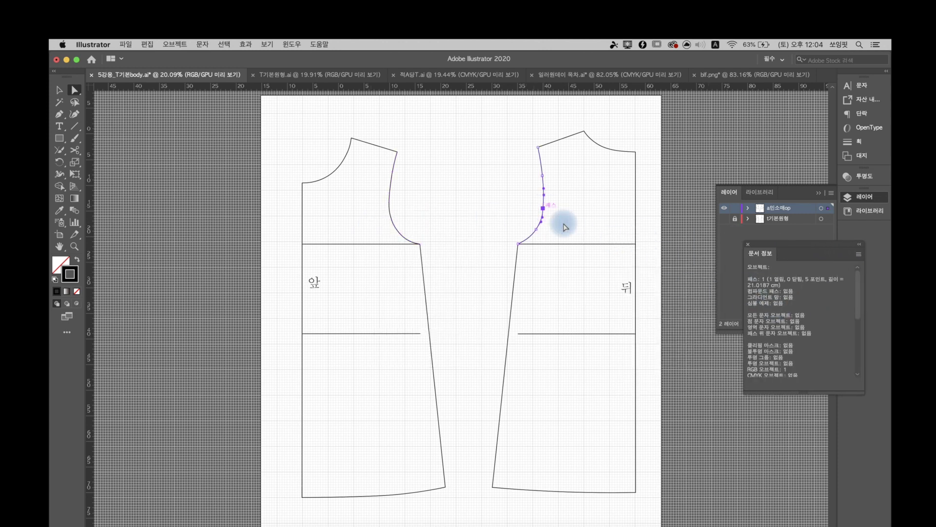
pyautogui.click(394, 218)
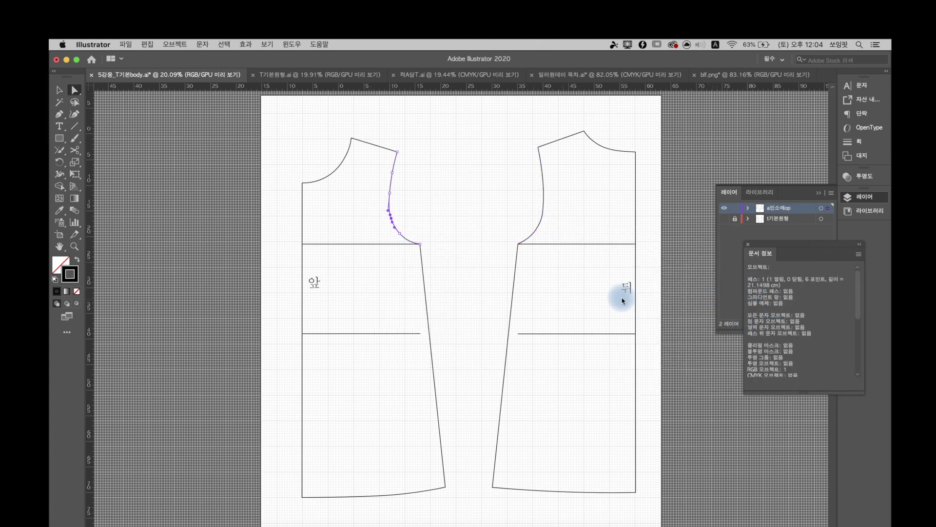
pyautogui.click(477, 265)
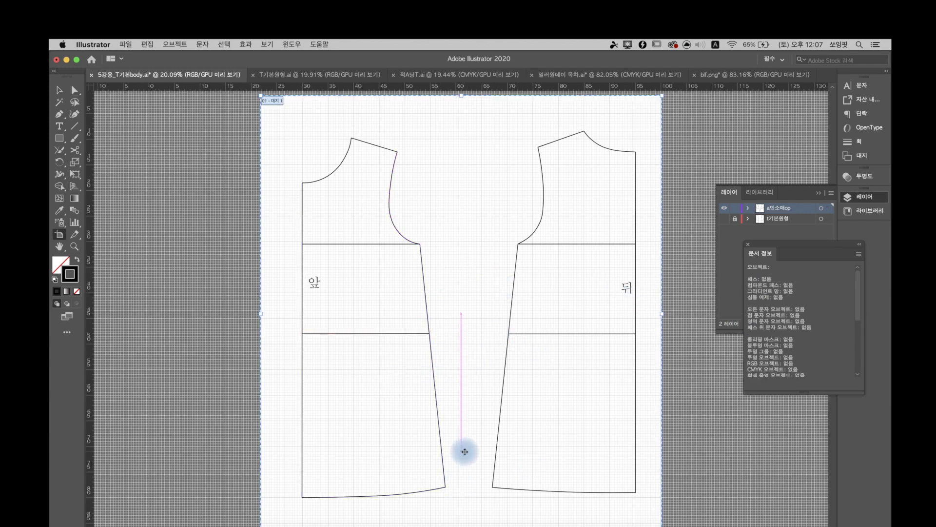
# Extend the artboard's lower edge well below the body pieces to make room for the skirt tier.
pyautogui.press('h')
pyautogui.moveTo(461, 430); pyautogui.dragTo(466, 195)
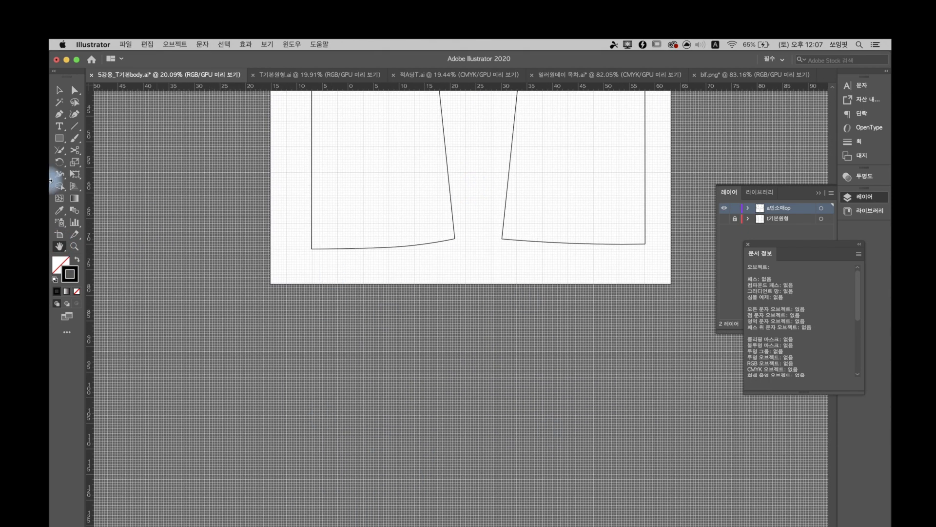
pyautogui.click(59, 235)
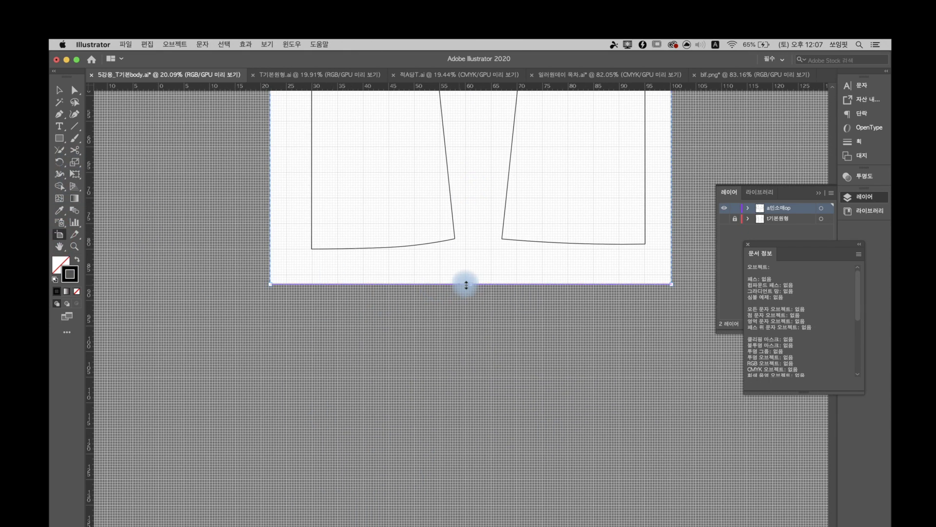
pyautogui.moveTo(471, 285); pyautogui.dragTo(477, 506)
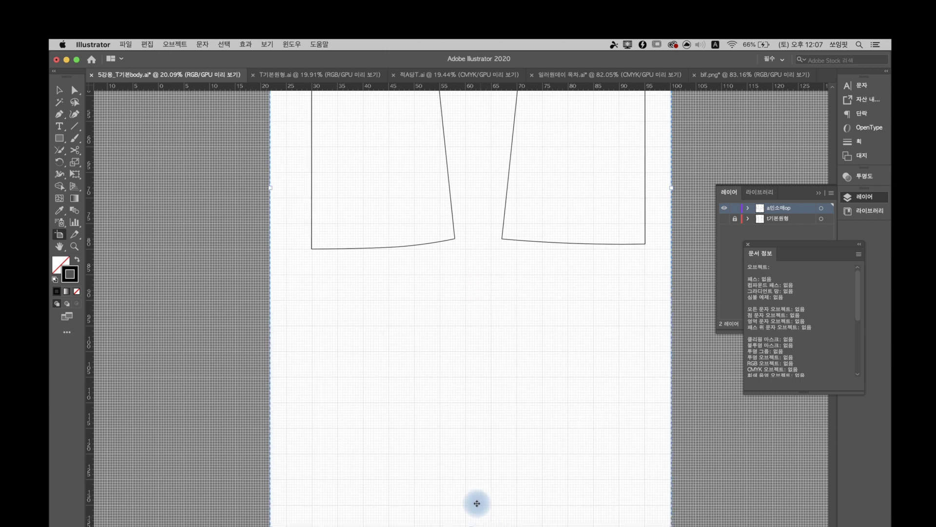
pyautogui.click(70, 218)
pyautogui.click(60, 248)
pyautogui.moveTo(419, 341); pyautogui.dragTo(412, 319)
# Draw a 56 cm wide, 45 cm high rectangle for the skirt below the front piece, aligned with its center line.
pyautogui.click(59, 138)
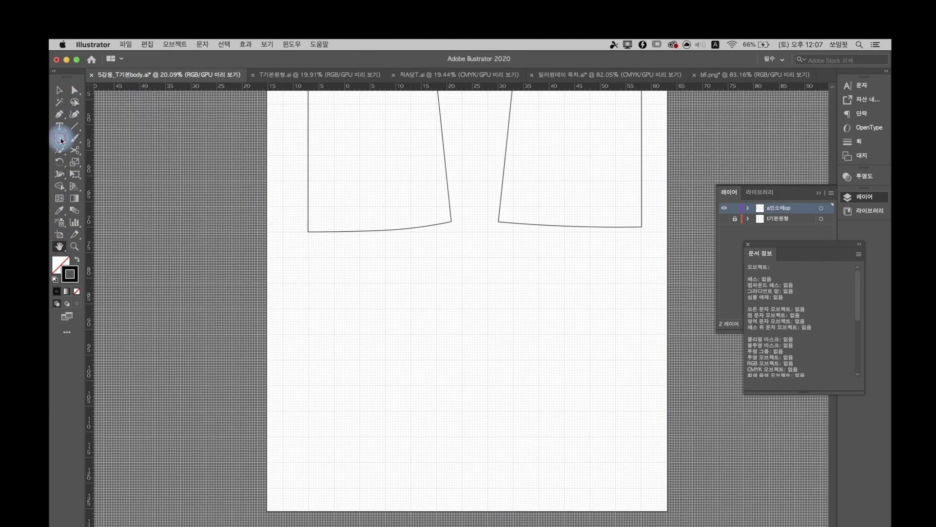
pyautogui.click(309, 239)
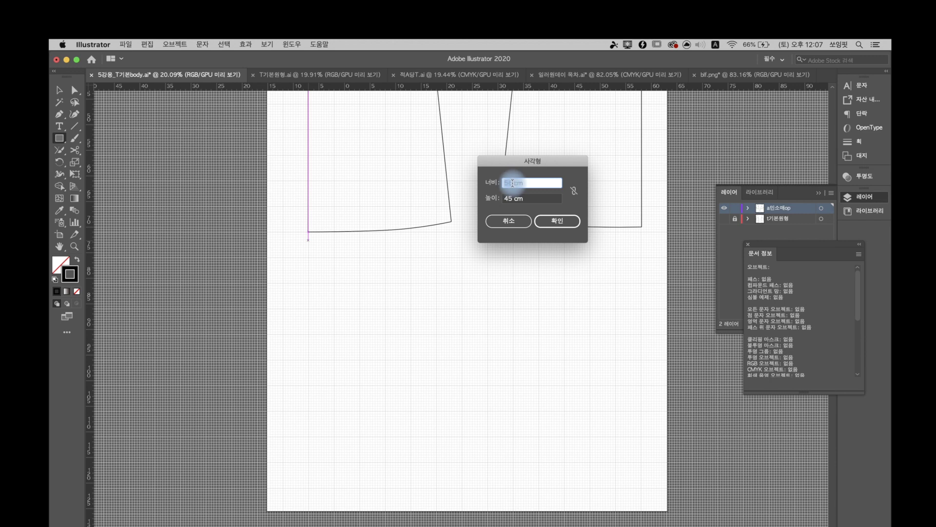
pyautogui.click(513, 204)
pyautogui.click(558, 222)
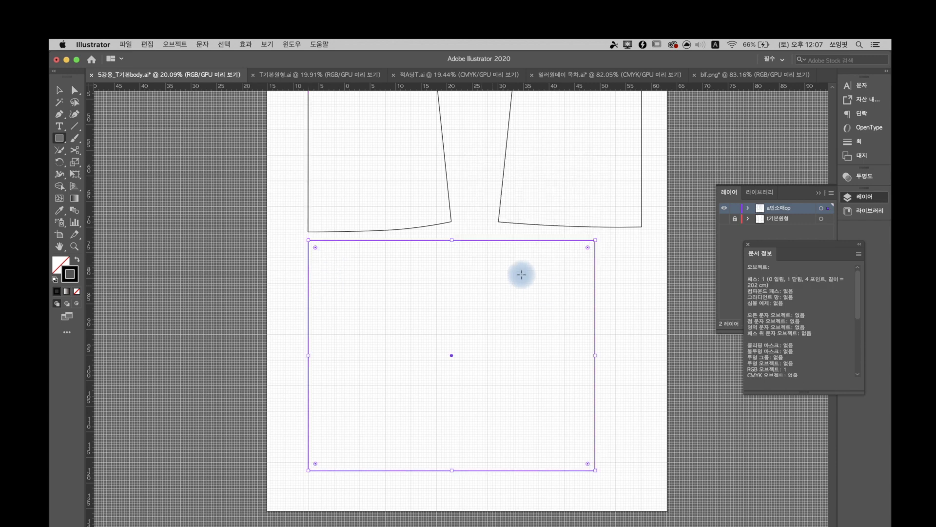
pyautogui.click(75, 89)
pyautogui.click(284, 207)
pyautogui.scroll(6, 399, 251)
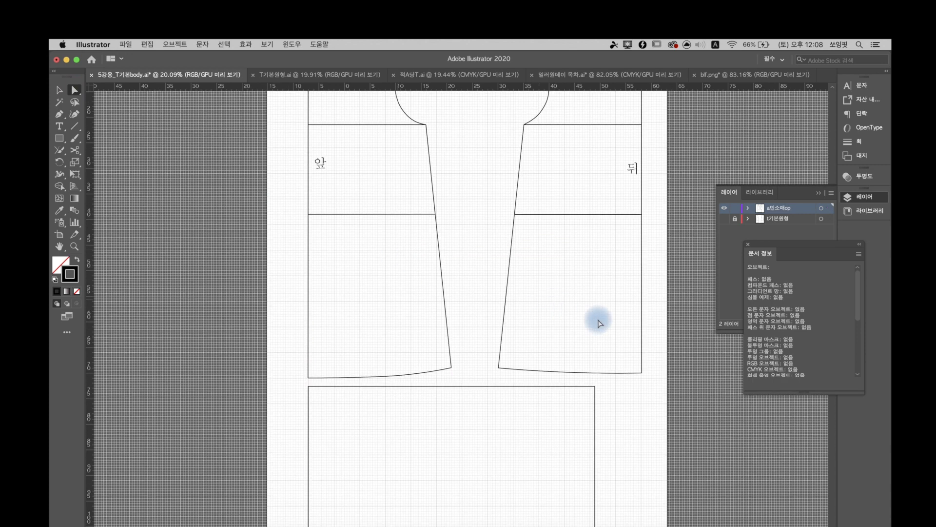
pyautogui.scroll(-3, 315, 435)
pyautogui.moveTo(408, 387); pyautogui.dragTo(480, 368)
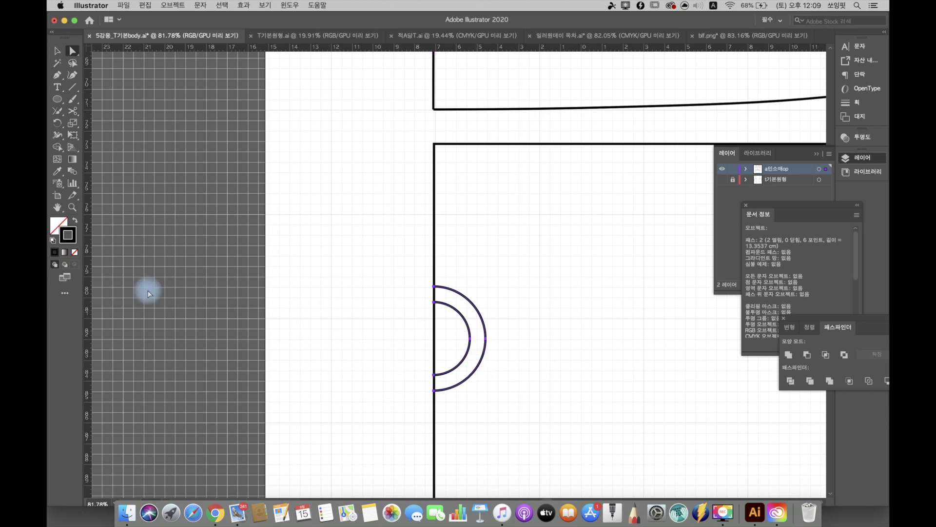
# Copy the half-circle fold mark from the skirt rectangle onto the front body piece's center line, above the 앞 label.
pyautogui.click(72, 207)
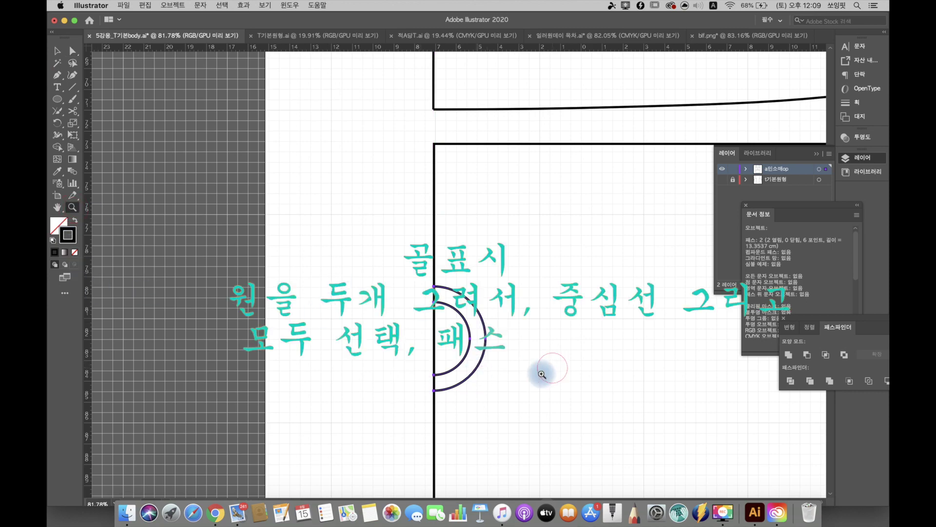
pyautogui.click(547, 370)
pyautogui.press('super+0')
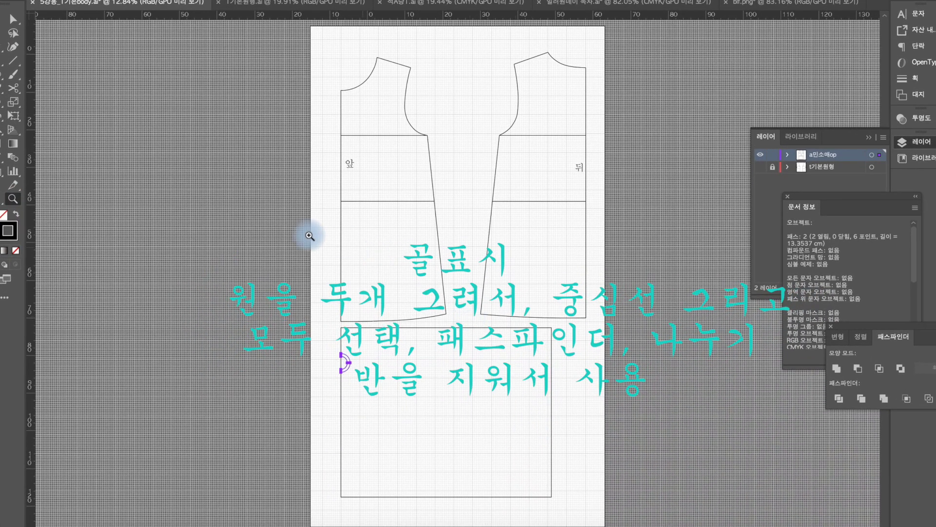
pyautogui.click(13, 19)
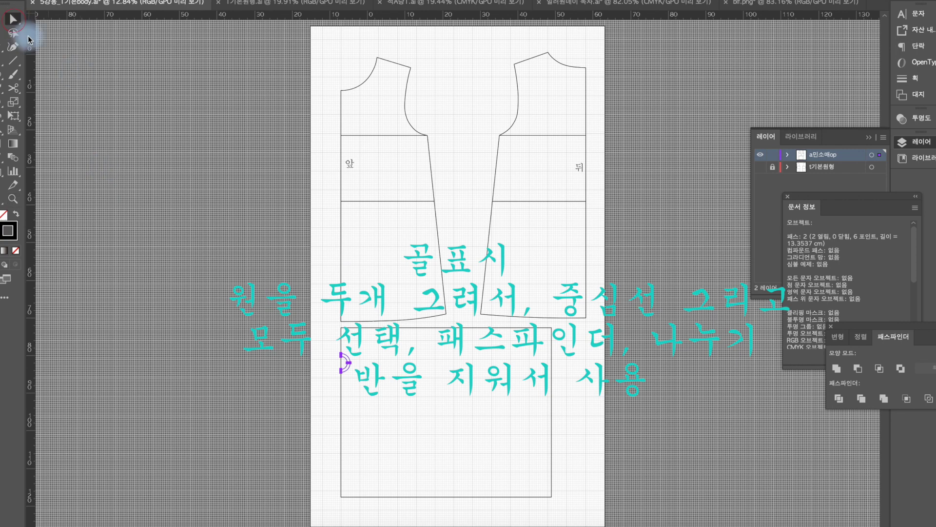
pyautogui.moveTo(351, 367); pyautogui.dragTo(352, 154)
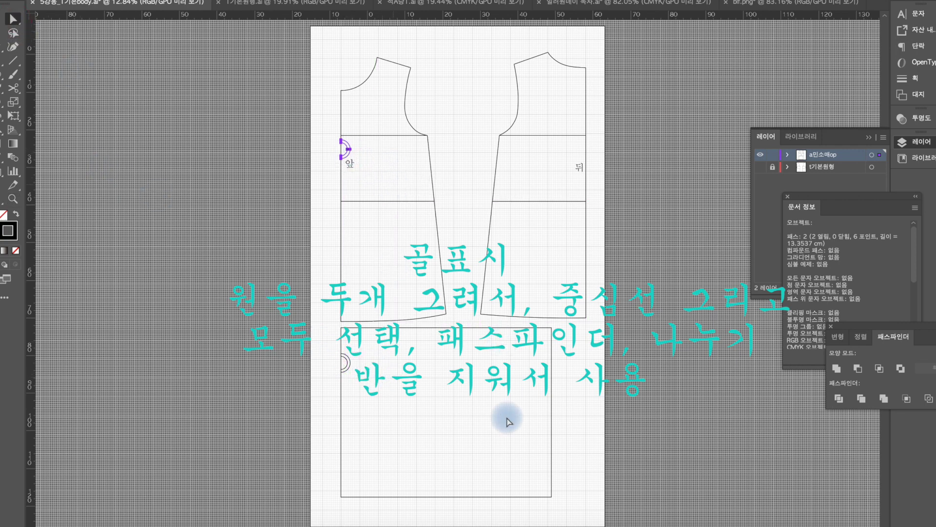
pyautogui.click(591, 391)
# Copy the 앞 and 뒤 labels from the body pieces onto the skirt rectangle below its fold mark.
pyautogui.moveTo(350, 168); pyautogui.dragTo(350, 390)
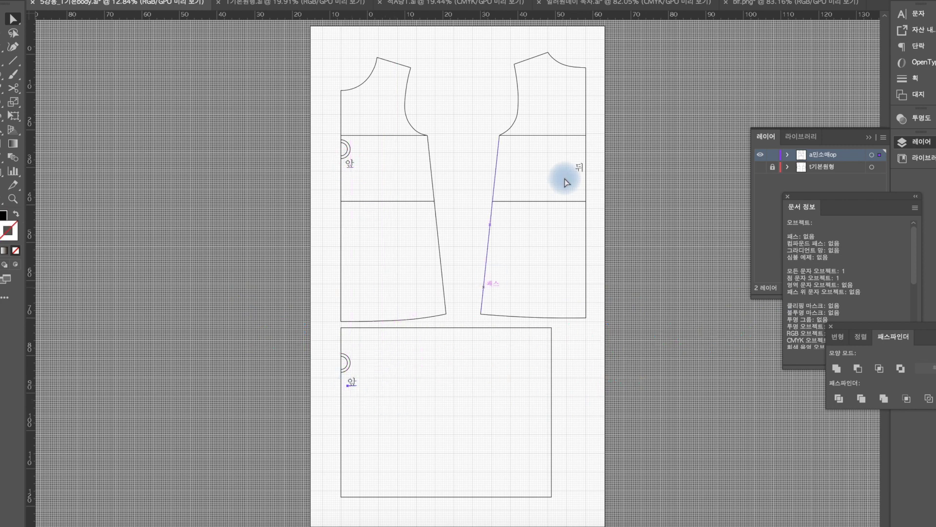
pyautogui.moveTo(579, 170); pyautogui.dragTo(349, 403)
pyautogui.click(560, 403)
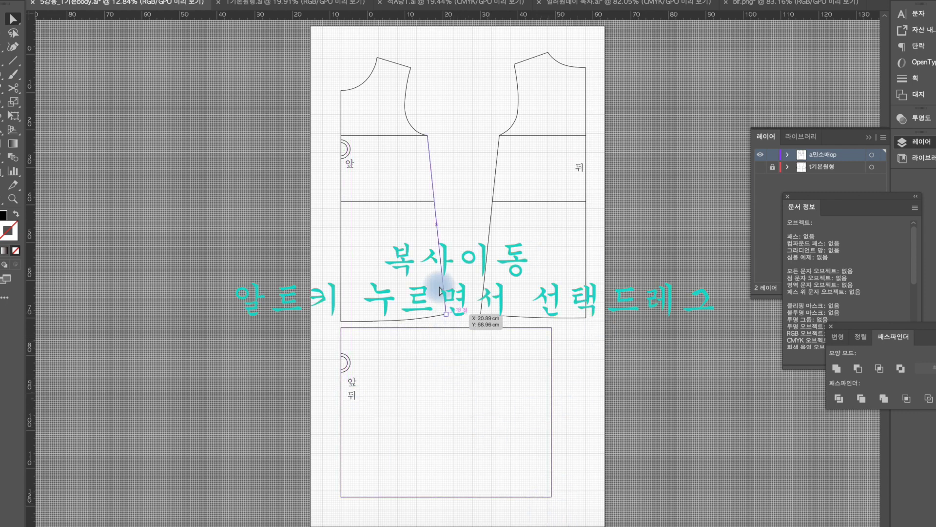
# Flare the skirt rectangle by moving its lower side-seam corner 2 cm outward at a 0° angle, after previewing a 5 cm move.
pyautogui.moveTo(574, 504); pyautogui.dragTo(518, 401)
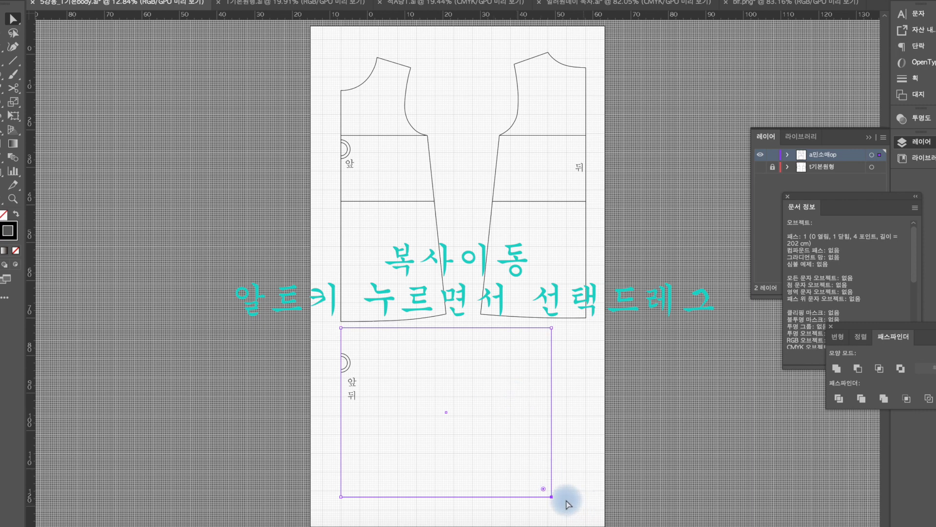
pyautogui.doubleClick(14, 33)
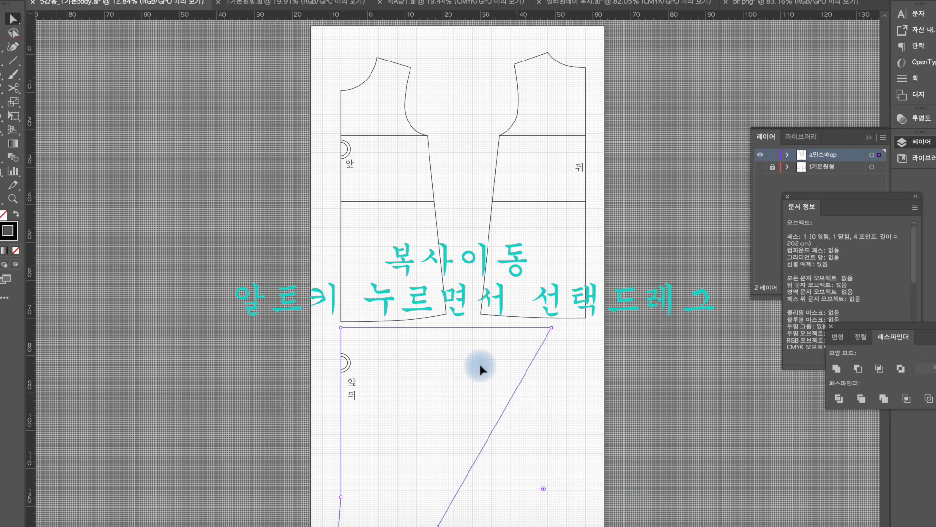
pyautogui.click(645, 250)
pyautogui.write('0')
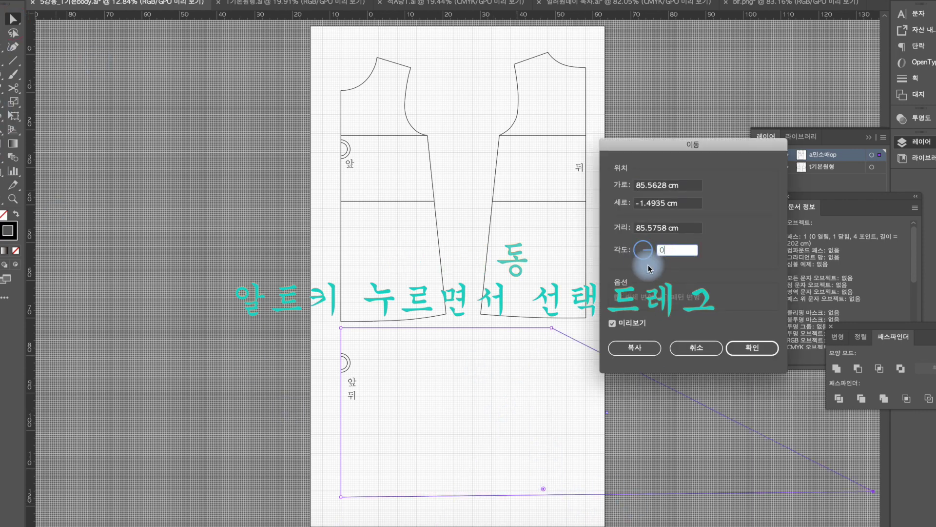
pyautogui.moveTo(647, 185); pyautogui.dragTo(565, 183)
pyautogui.write('5')
pyautogui.click(613, 324)
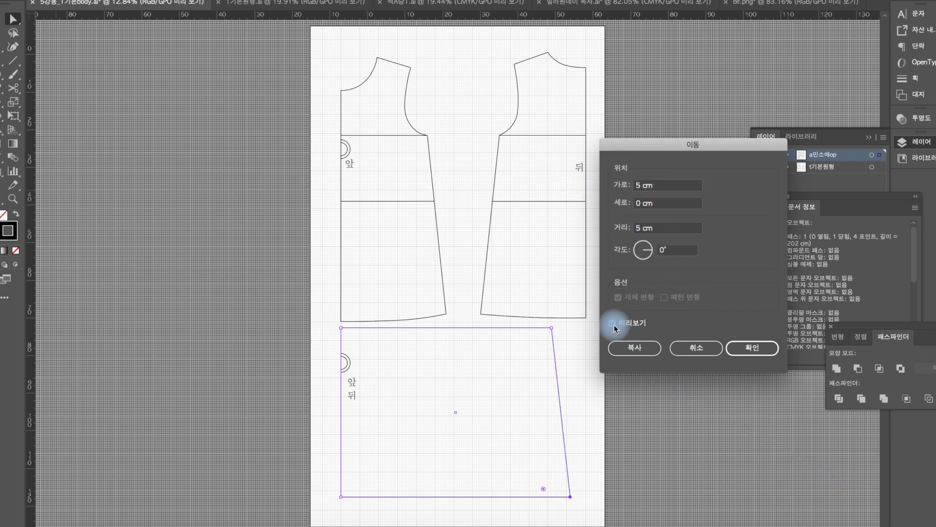
pyautogui.click(640, 186)
pyautogui.write('2')
pyautogui.click(613, 323)
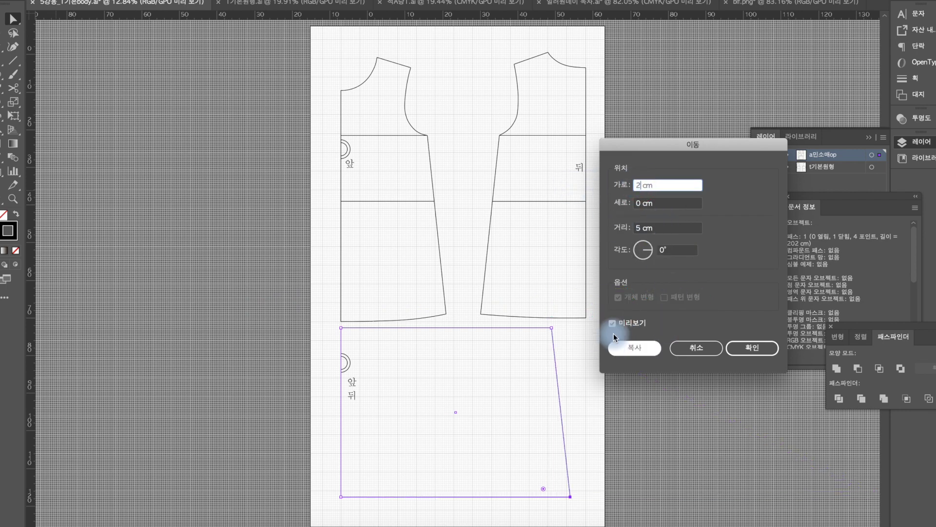
pyautogui.click(761, 348)
pyautogui.click(589, 482)
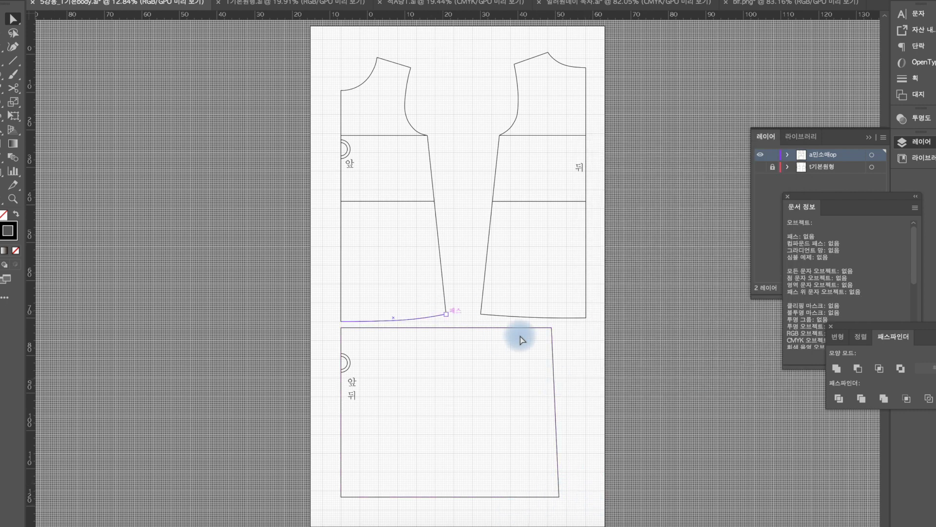
# Try scaling the skirt piece with its fold mark and labels uniformly to 25% and moving it onto the front body piece.
pyautogui.click(449, 329)
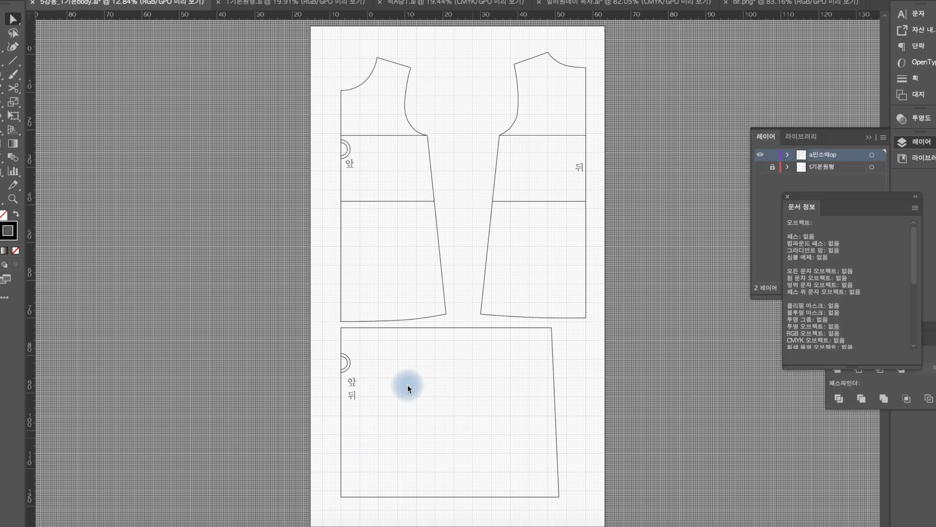
pyautogui.moveTo(322, 511); pyautogui.dragTo(561, 329)
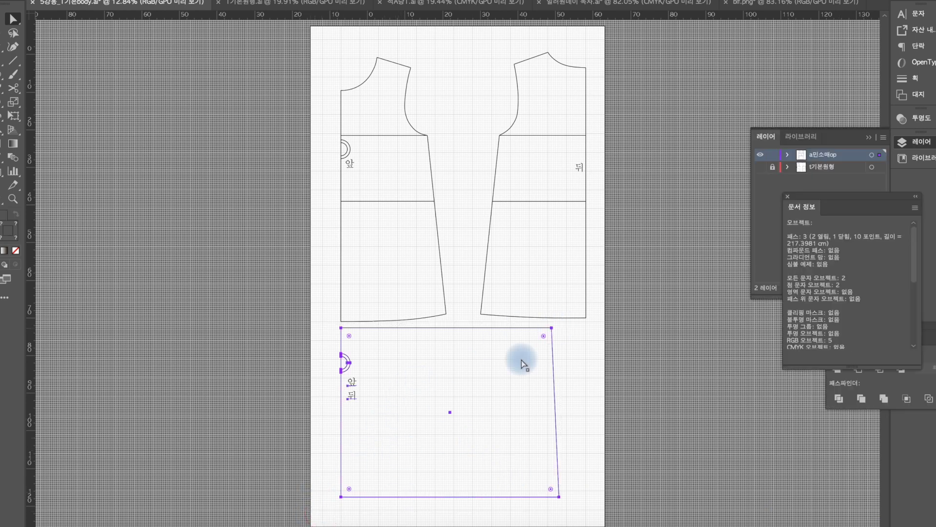
pyautogui.doubleClick(11, 103)
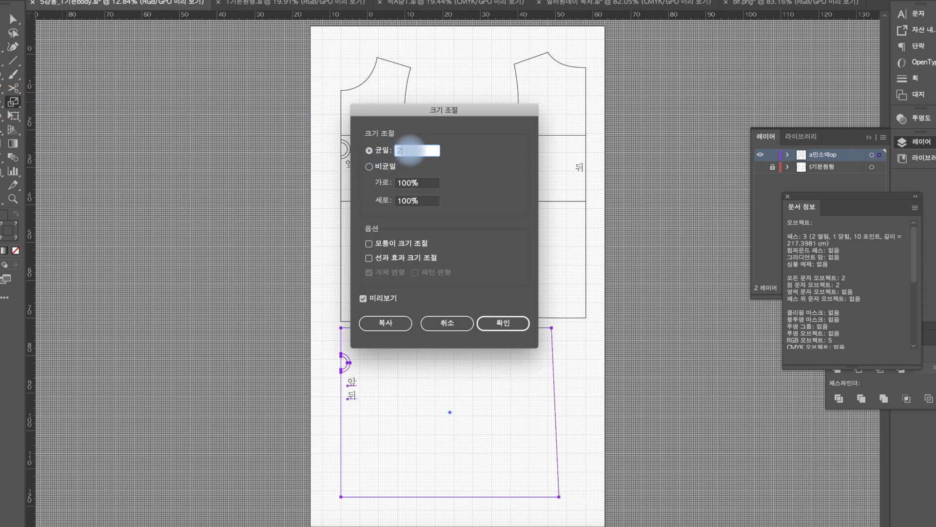
pyautogui.write('25')
pyautogui.click(503, 322)
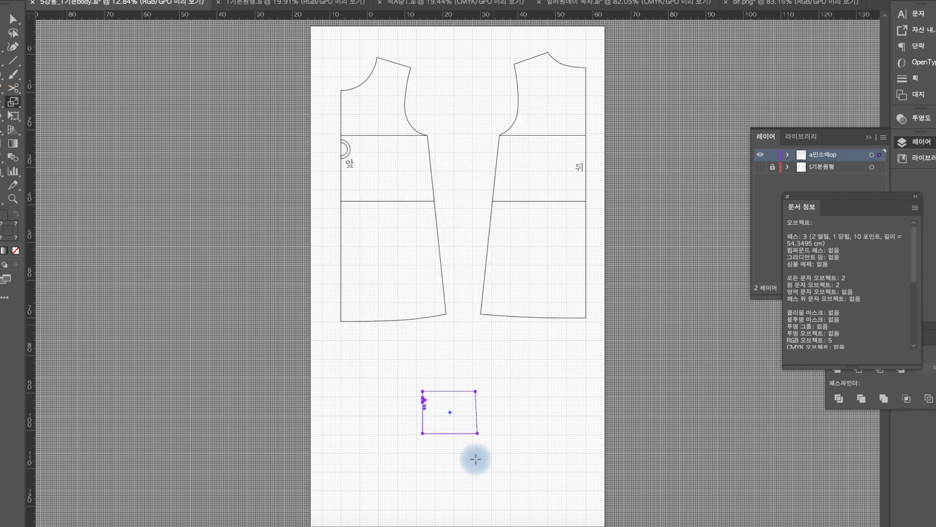
pyautogui.press('v')
pyautogui.moveTo(444, 435); pyautogui.dragTo(386, 255)
pyautogui.click(226, 297)
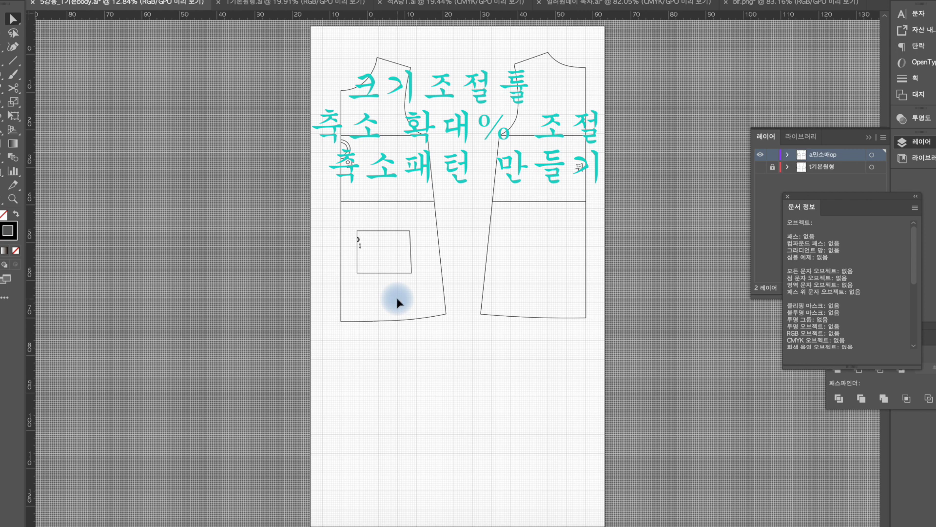
# Undo the move and the 25% scaling of the skirt piece.
pyautogui.hotkey('ctrl', 'z')
pyautogui.hotkey('ctrl', 'z')
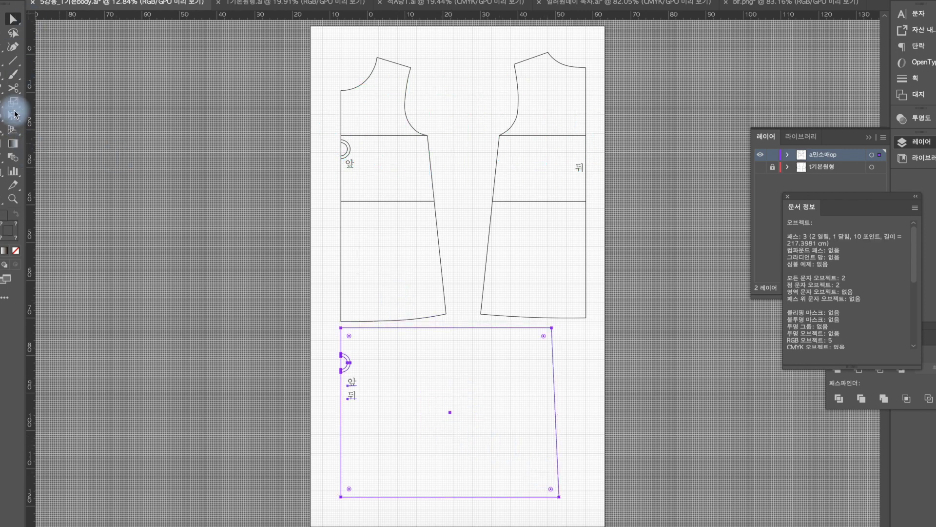
# Preview scaling the skirt piece with its fold mark and labels uniformly to 50%, and cancel the scaling.
pyautogui.doubleClick(14, 101)
pyautogui.write('5')
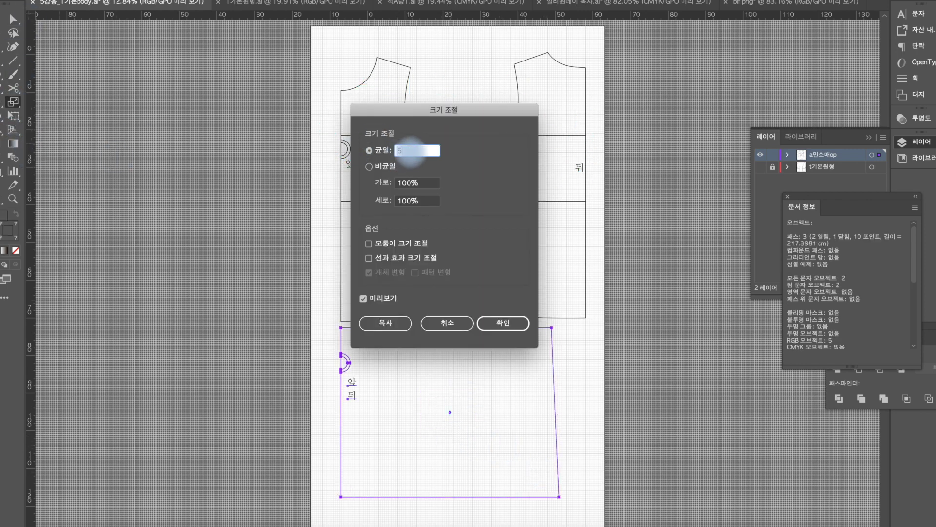
pyautogui.write('0')
pyautogui.click(362, 298)
pyautogui.moveTo(473, 115); pyautogui.dragTo(712, 63)
pyautogui.click(538, 251)
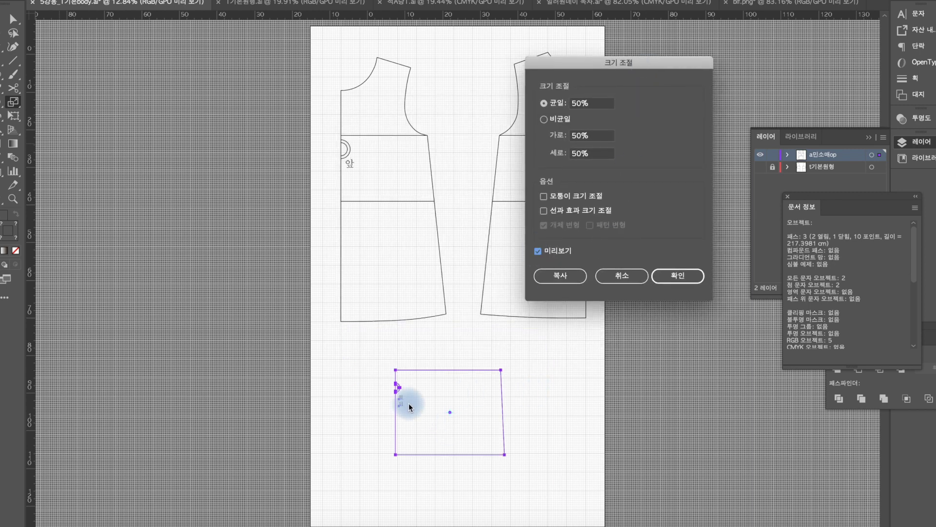
pyautogui.click(624, 276)
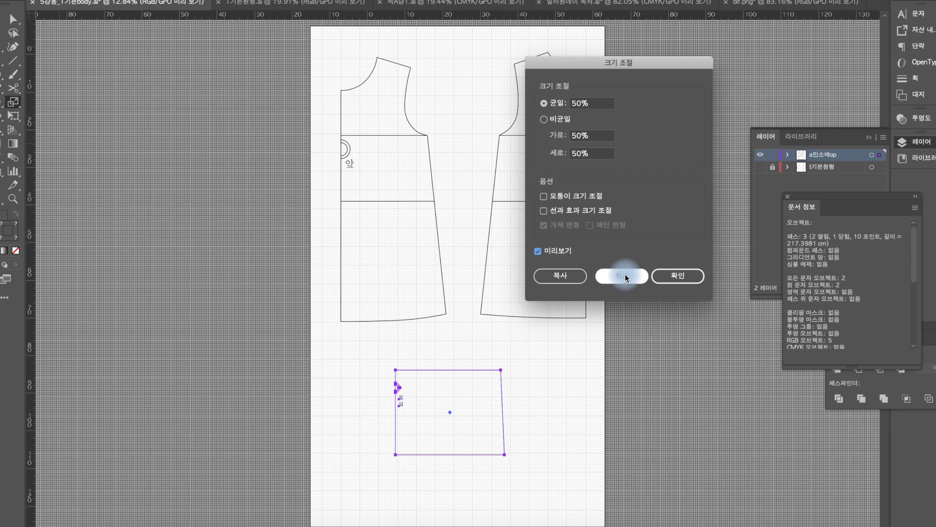
pyautogui.click(565, 424)
pyautogui.press('v')
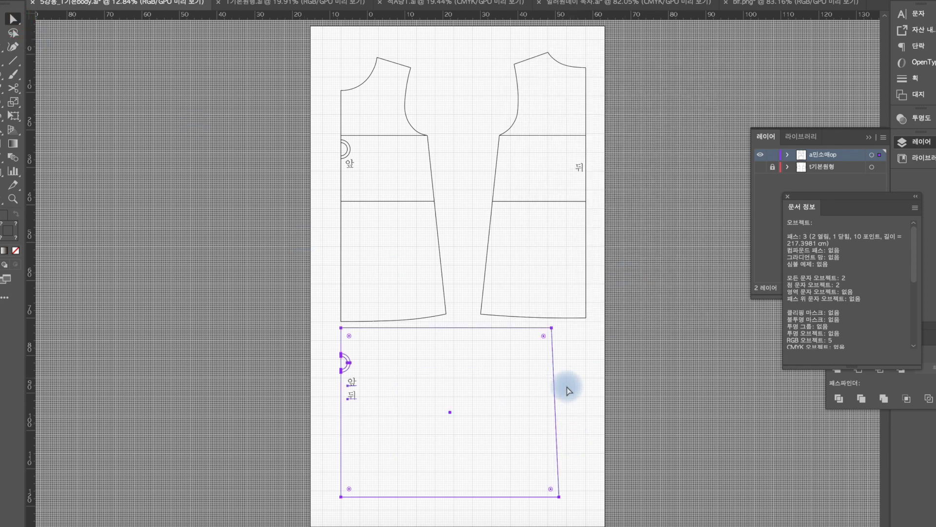
pyautogui.click(568, 391)
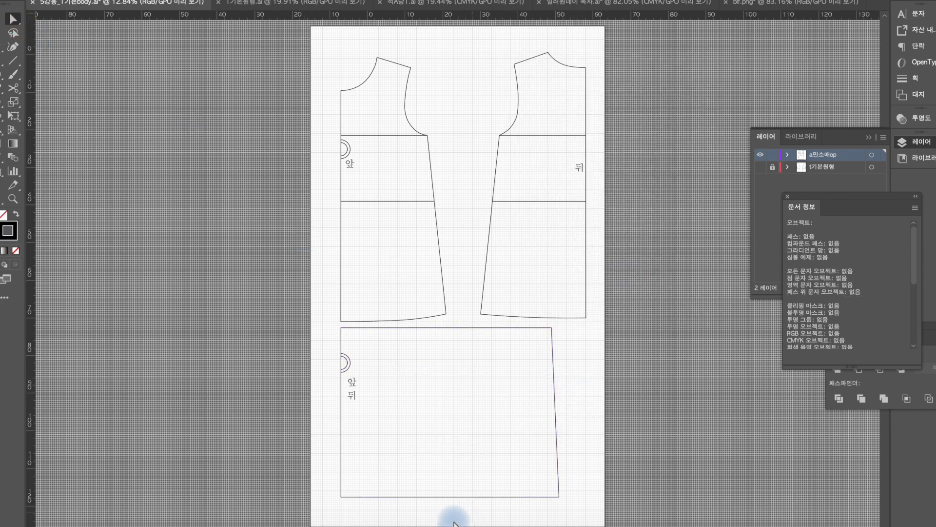
pyautogui.click(322, 516)
pyautogui.moveTo(327, 507); pyautogui.dragTo(583, 325)
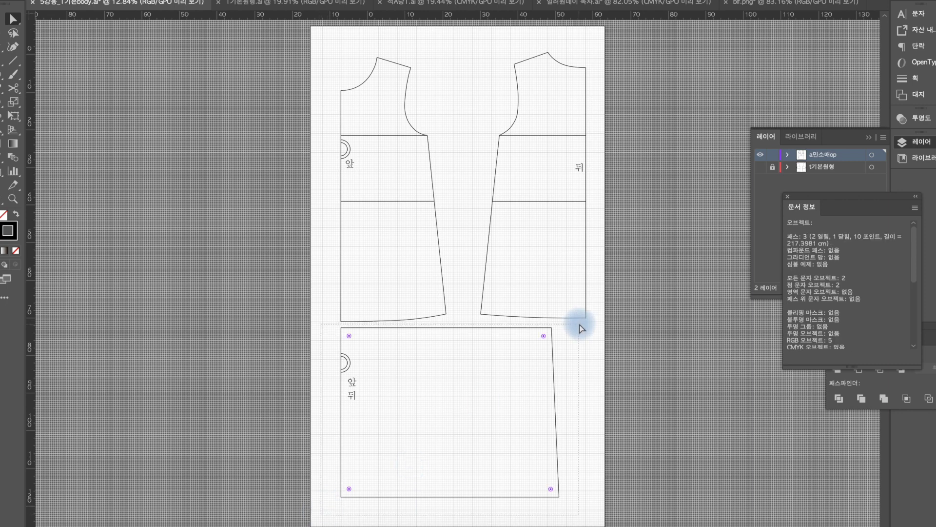
pyautogui.click(568, 391)
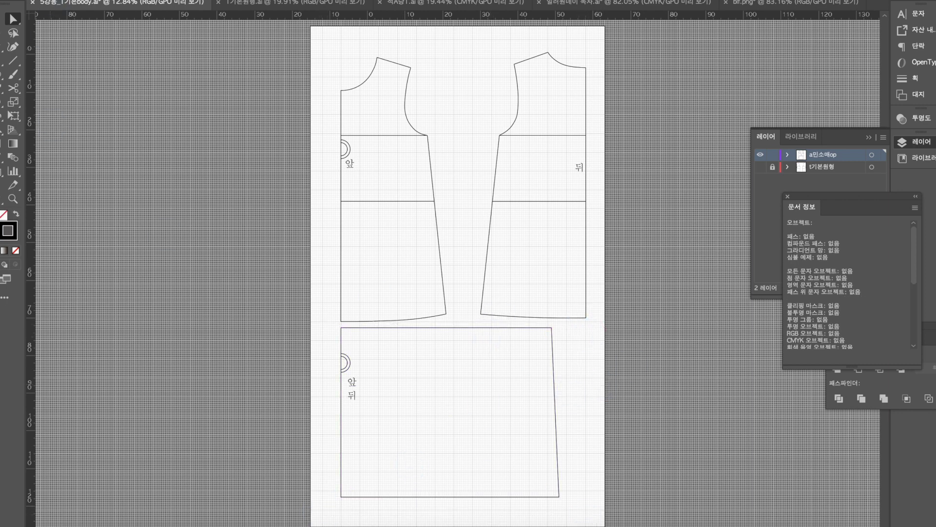
# Fit artboard 대지 1 to the artwork bounds of the separately laid-out body and skirt pieces, using the preset in the artboard options.
pyautogui.click(498, 266)
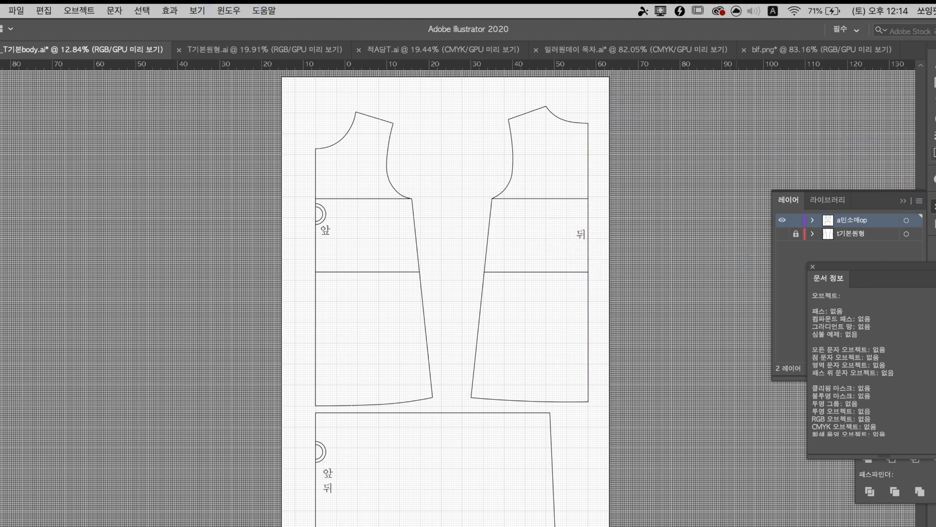
pyautogui.click(934, 154)
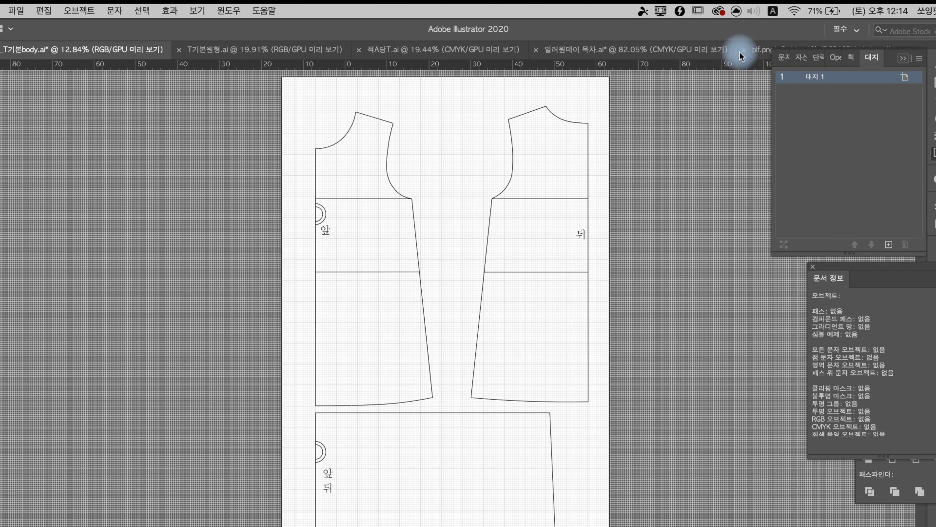
pyautogui.click(236, 11)
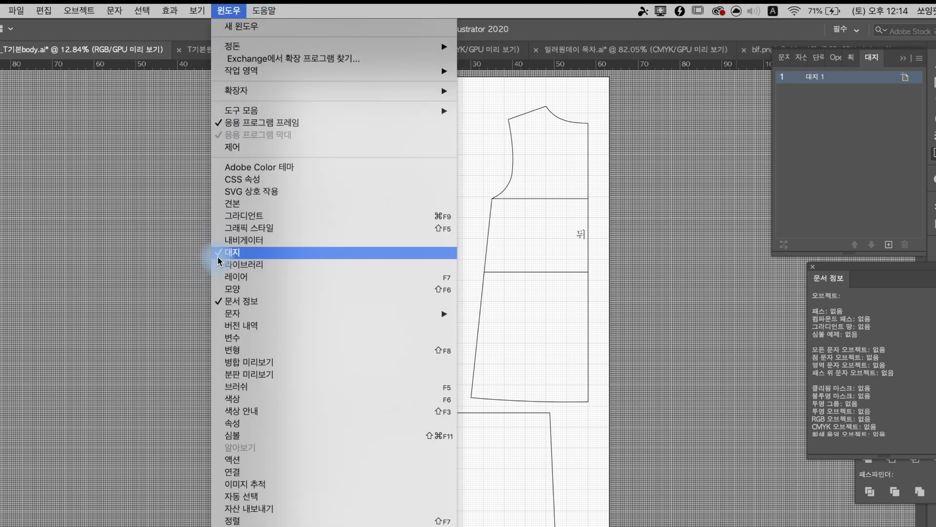
pyautogui.click(923, 62)
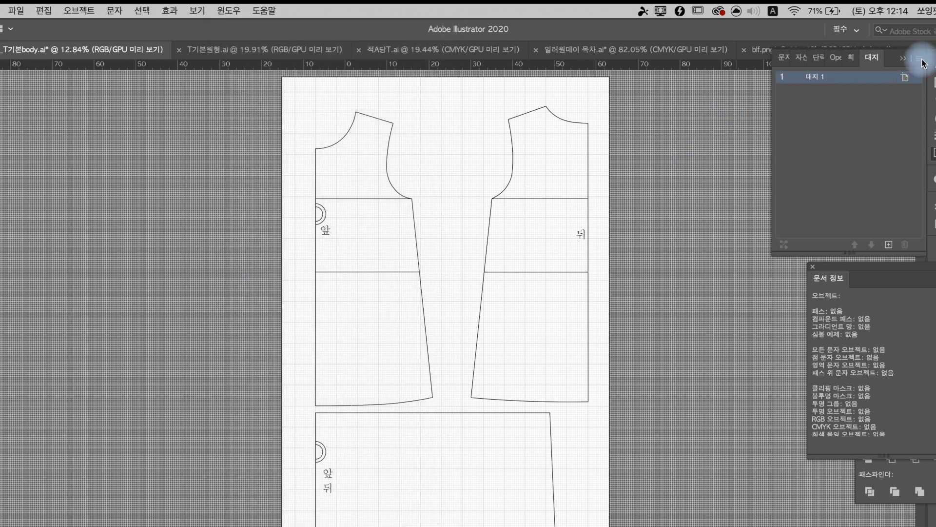
pyautogui.click(923, 62)
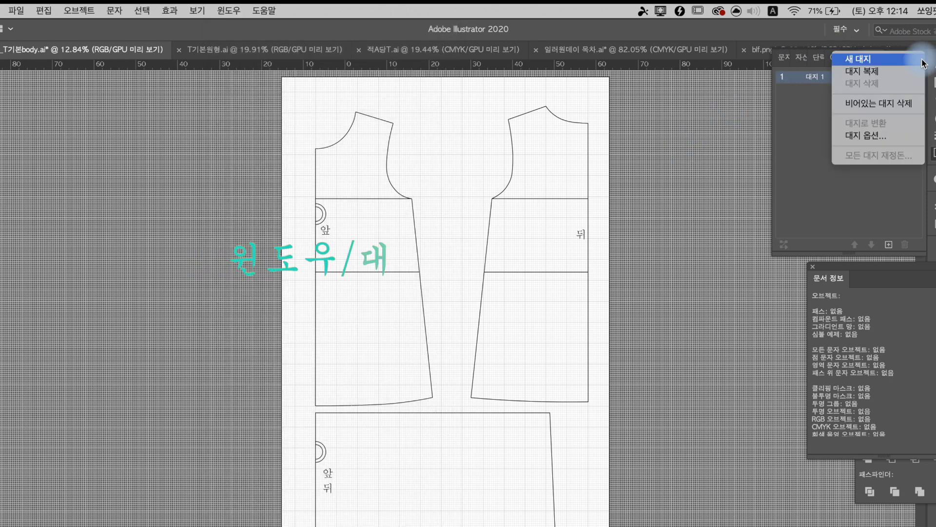
pyautogui.click(863, 137)
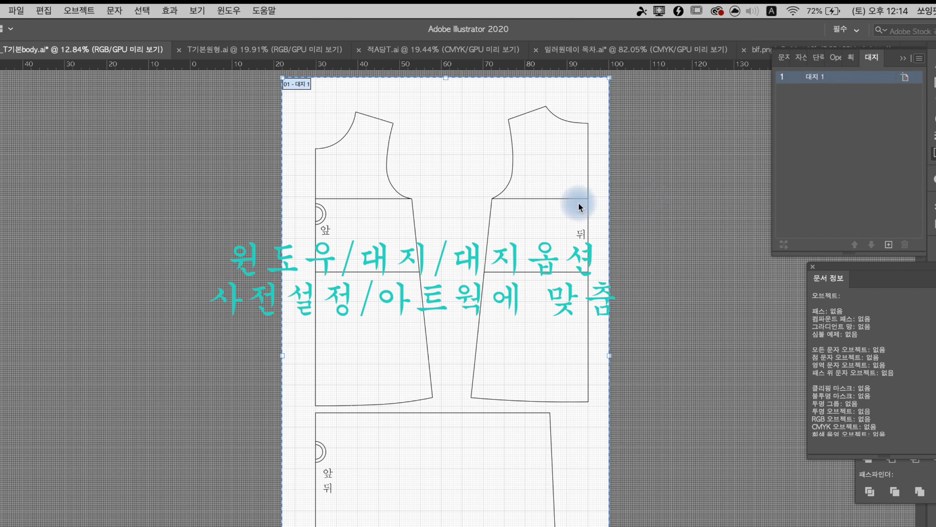
pyautogui.click(217, 152)
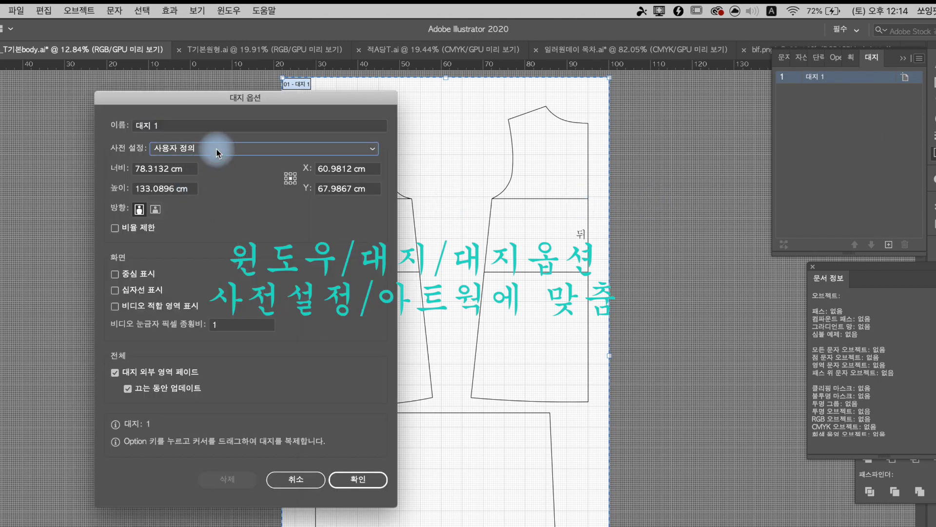
pyautogui.click(217, 177)
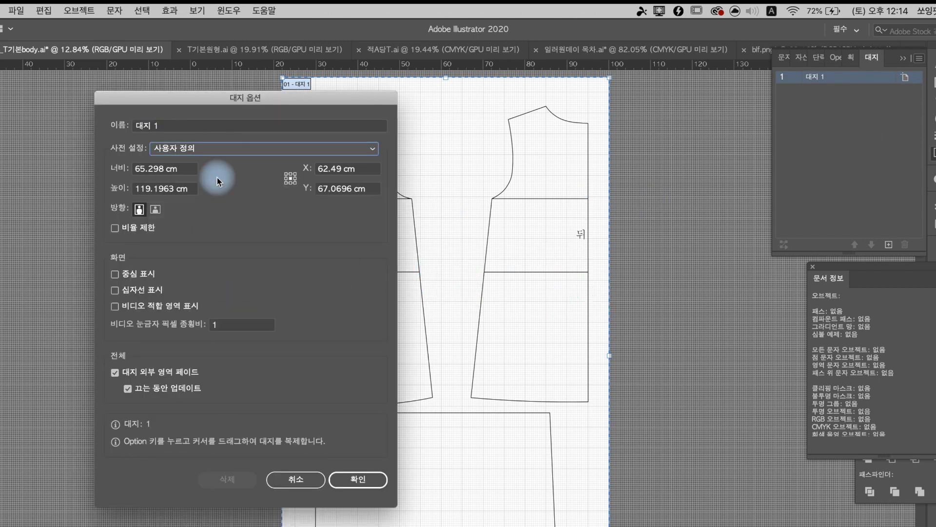
pyautogui.click(358, 479)
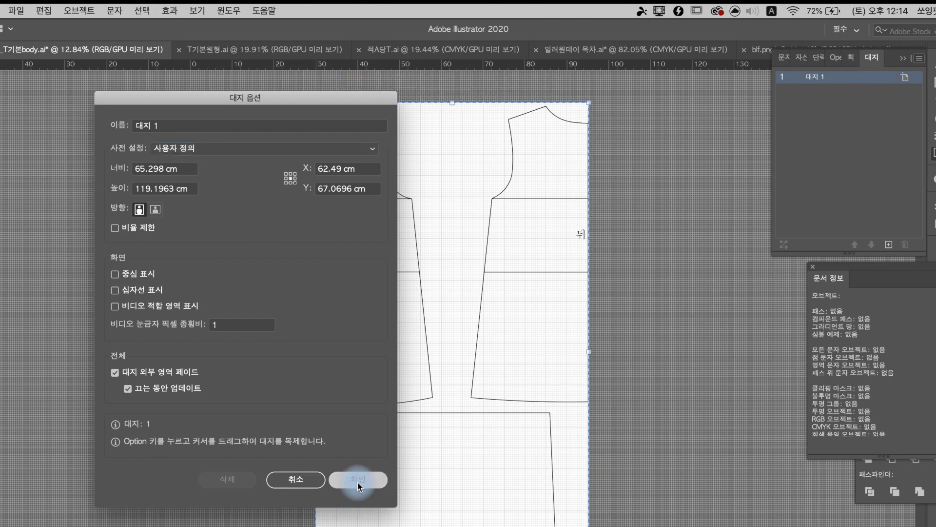
pyautogui.press('Escape')
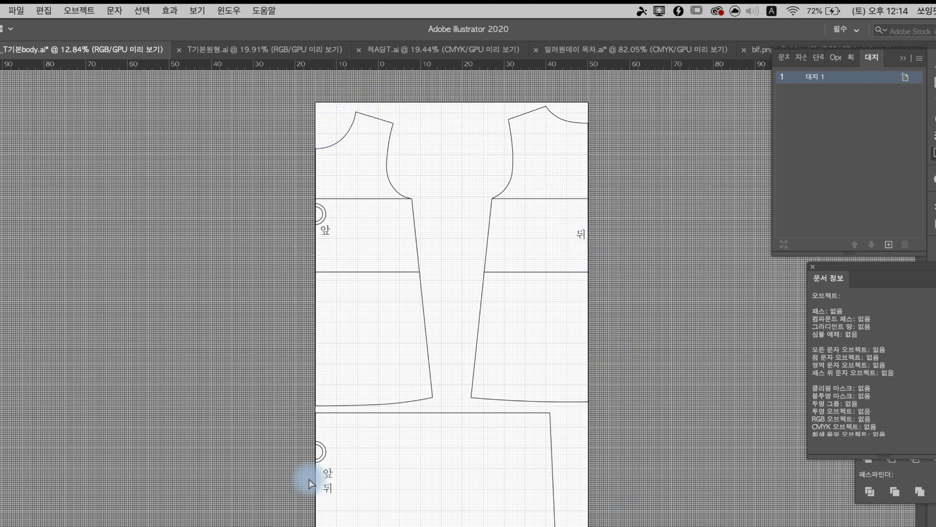
# Compare the print previews for imageable-area tiling (이미지 영역 타일링) and full-page tiling (전체 페이지 타일링), and cancel without printing.
pyautogui.click(16, 12)
pyautogui.click(22, 340)
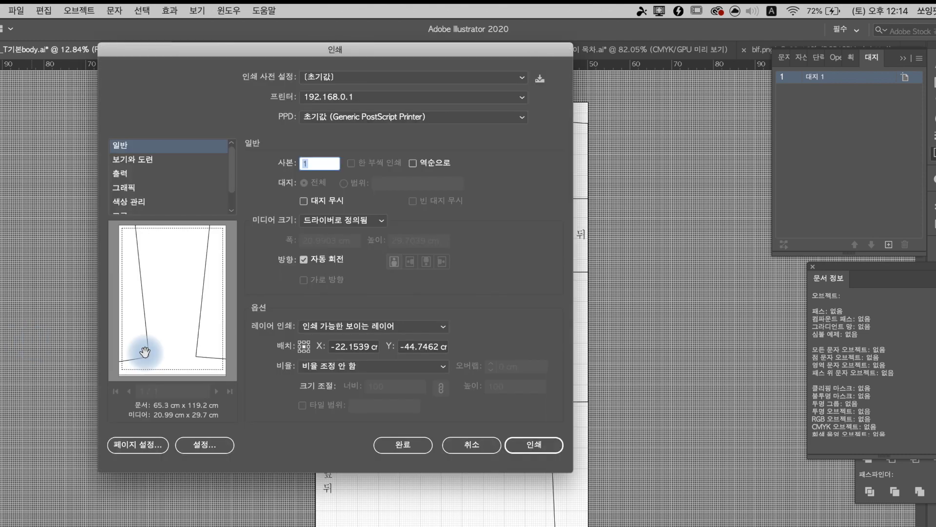
pyautogui.click(405, 369)
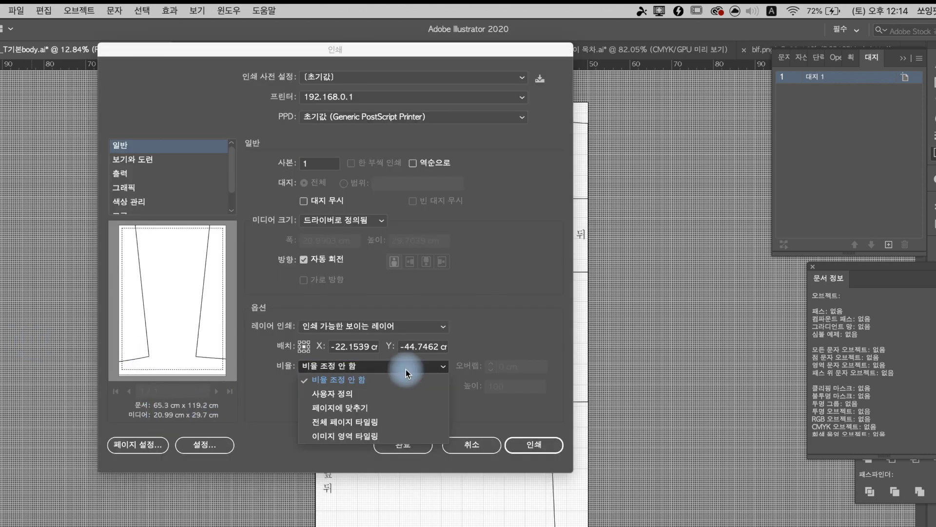
pyautogui.click(361, 437)
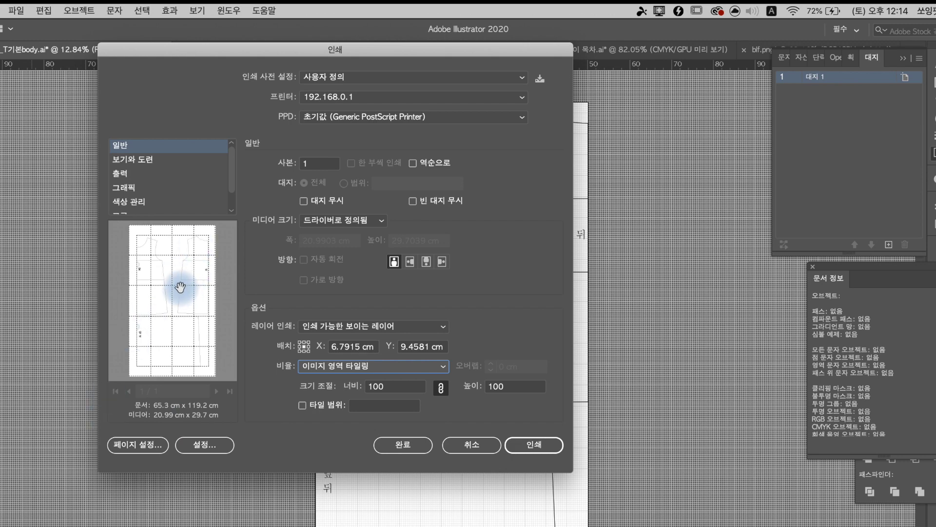
pyautogui.click(424, 365)
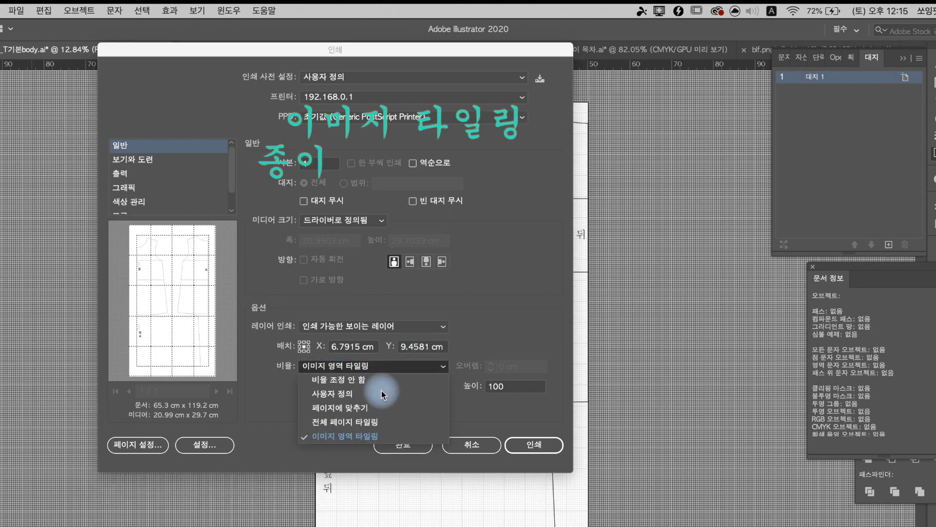
pyautogui.click(359, 421)
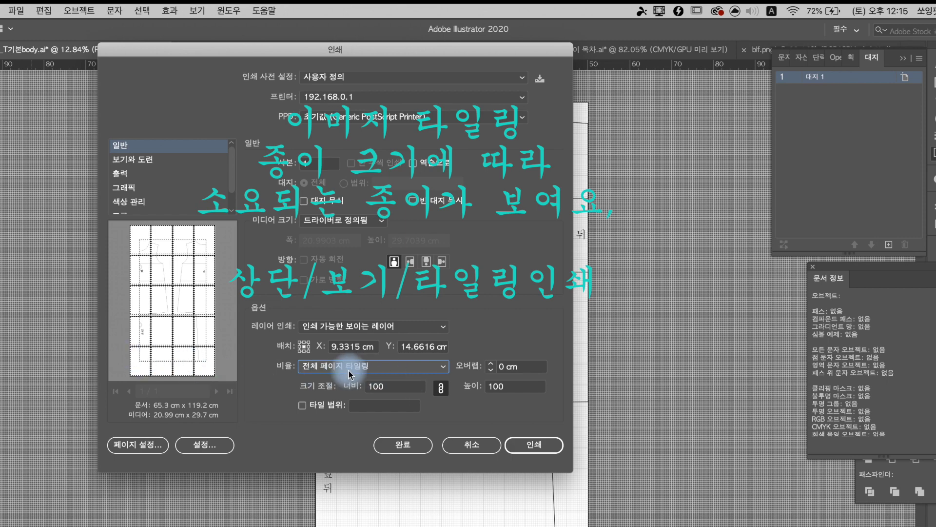
pyautogui.click(442, 368)
pyautogui.click(347, 435)
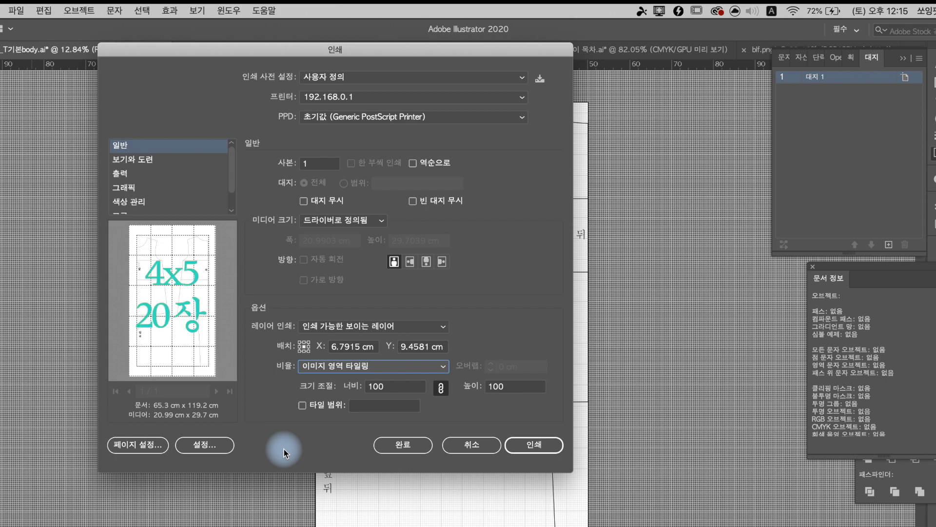
pyautogui.click(487, 448)
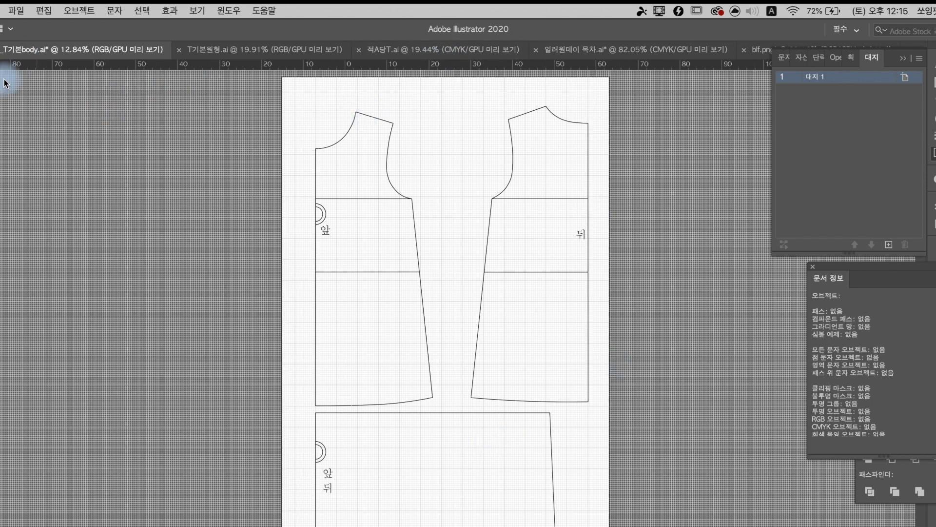
# Move the back body piece over the front piece's side seam, and move the skirt piece up so it overlaps both body pieces.
pyautogui.moveTo(600, 93); pyautogui.dragTo(410, 401)
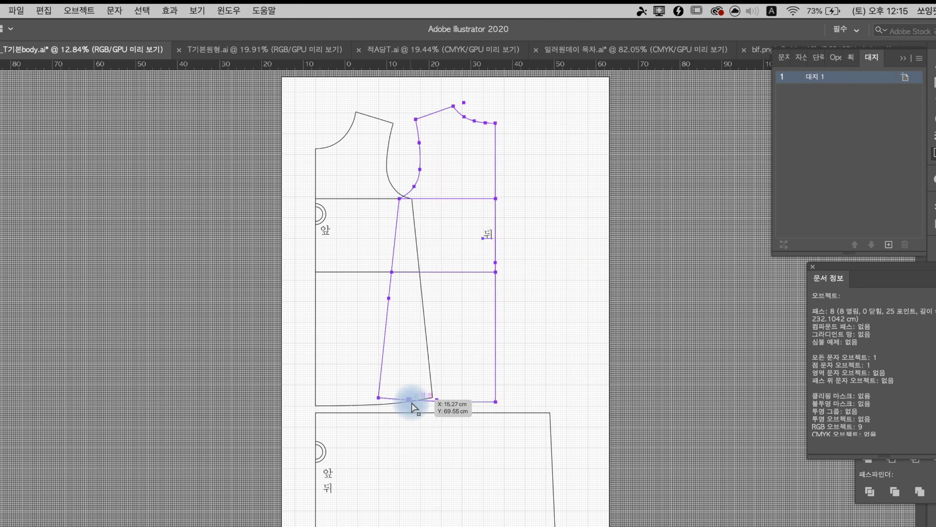
pyautogui.click(560, 371)
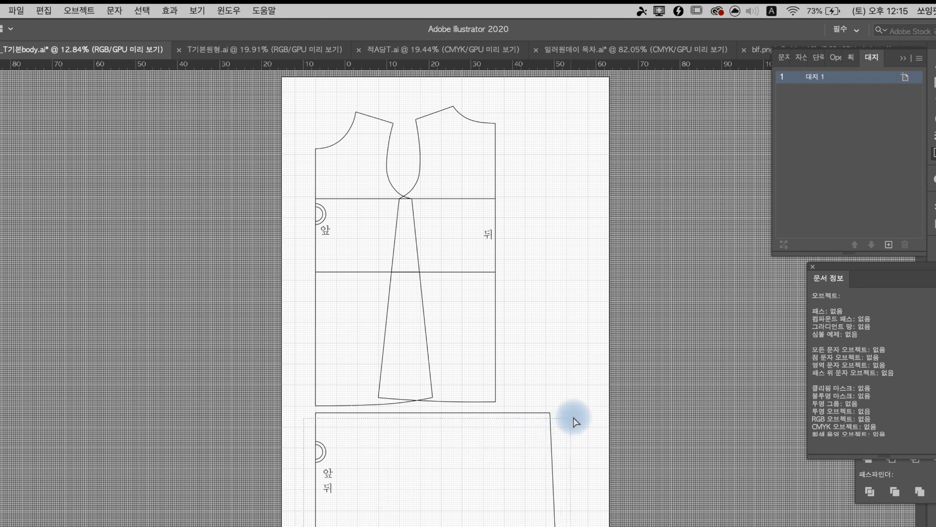
pyautogui.click(527, 413)
pyautogui.moveTo(526, 412); pyautogui.dragTo(506, 253)
pyautogui.click(588, 446)
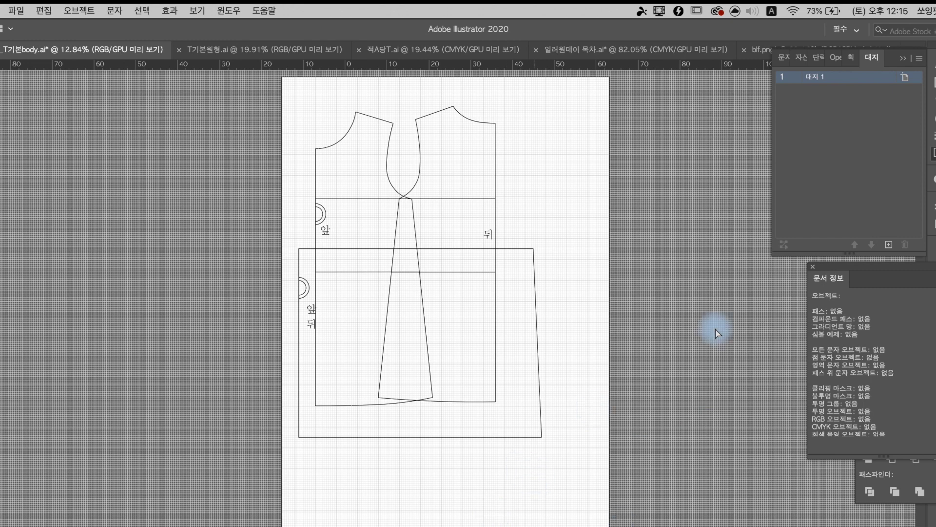
# Fit artboard 대지 1 to the bounds of the overlapped pattern pieces with the 아트웍 테두리에 맞추기 preset.
pyautogui.click(918, 60)
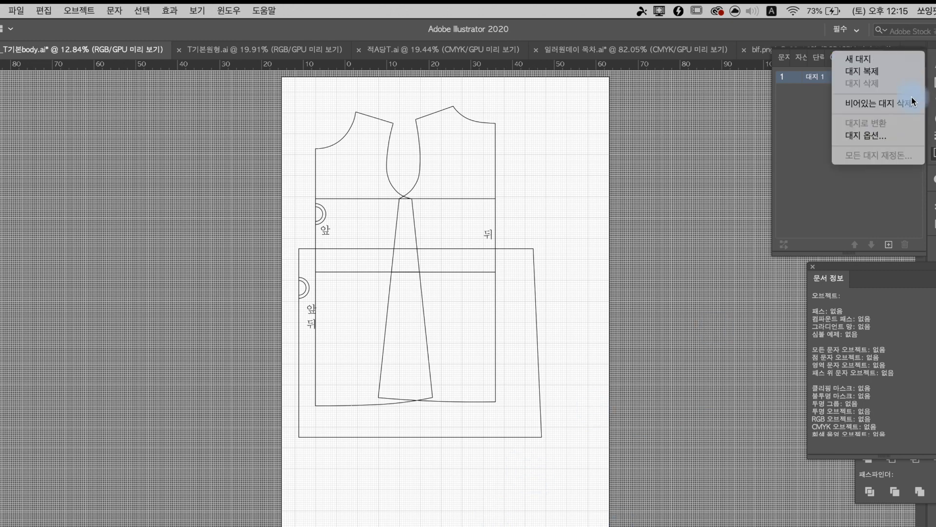
pyautogui.click(888, 135)
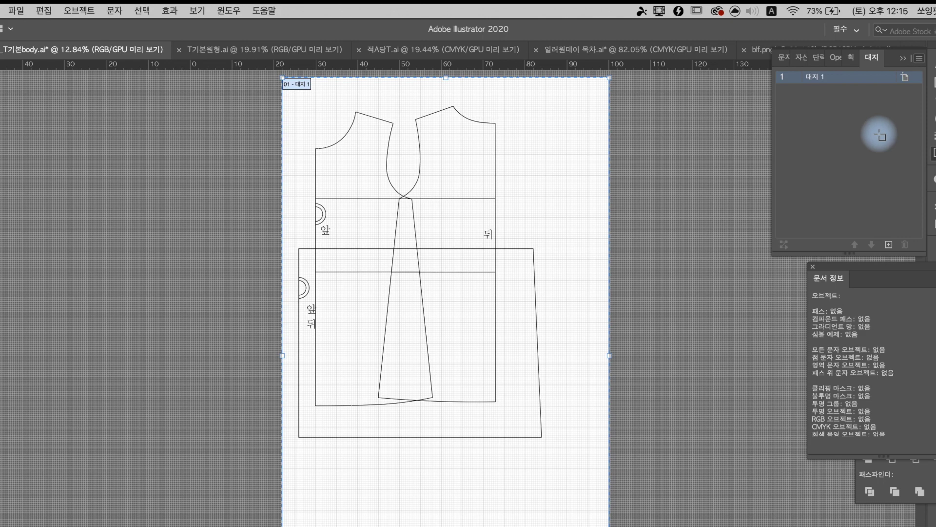
pyautogui.click(369, 149)
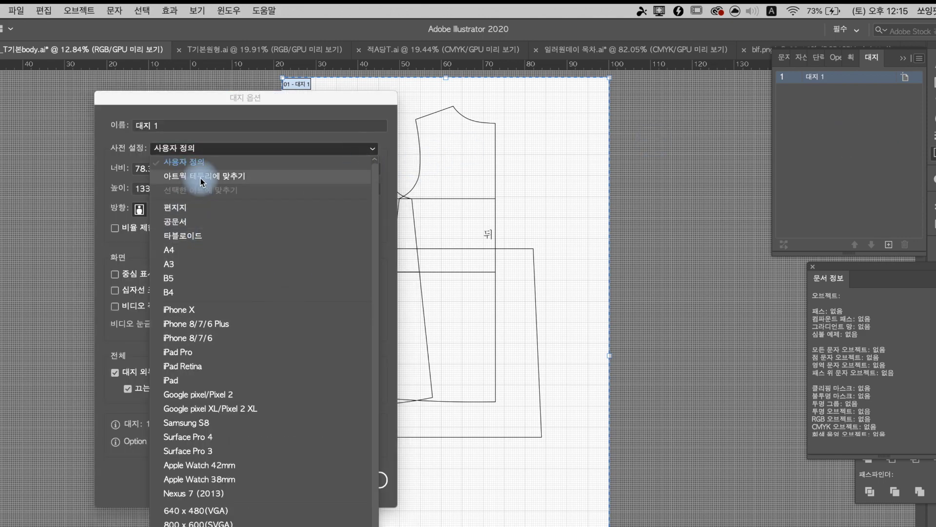
pyautogui.click(200, 177)
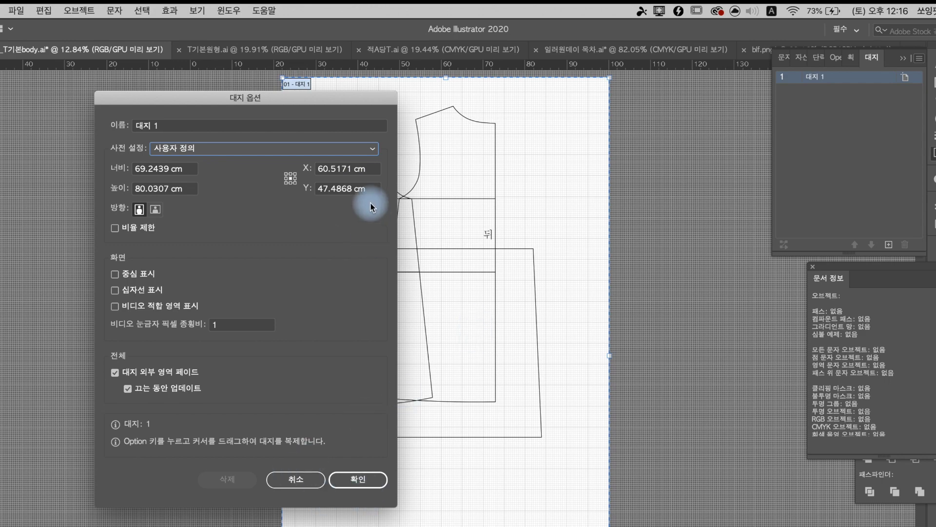
pyautogui.click(346, 153)
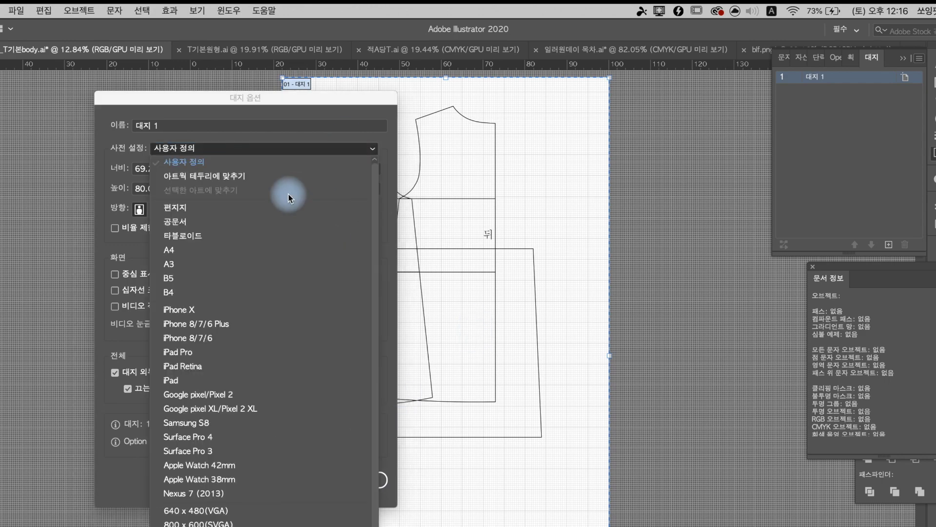
pyautogui.click(257, 177)
pyautogui.click(372, 484)
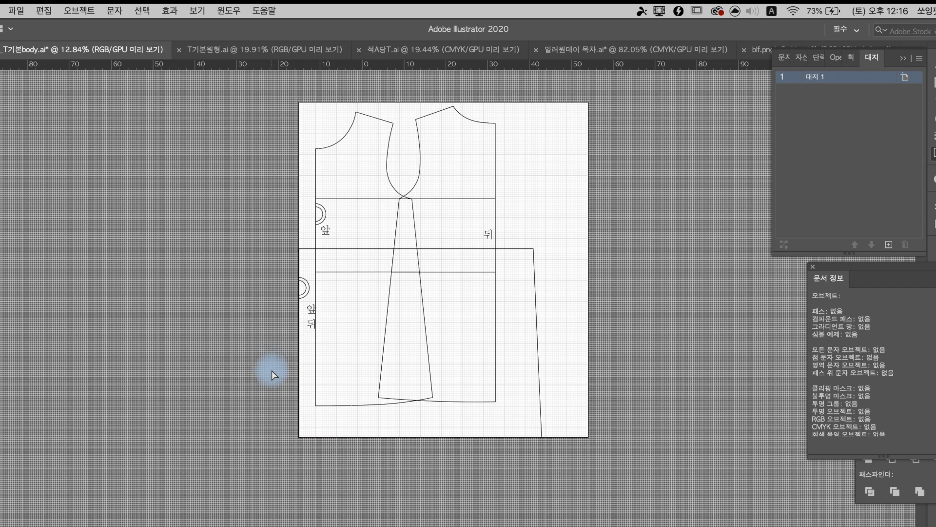
# Preview the overlapped layout in the print settings with imageable-area tiling (이미지 영역 타일링), and cancel without printing.
pyautogui.click(14, 12)
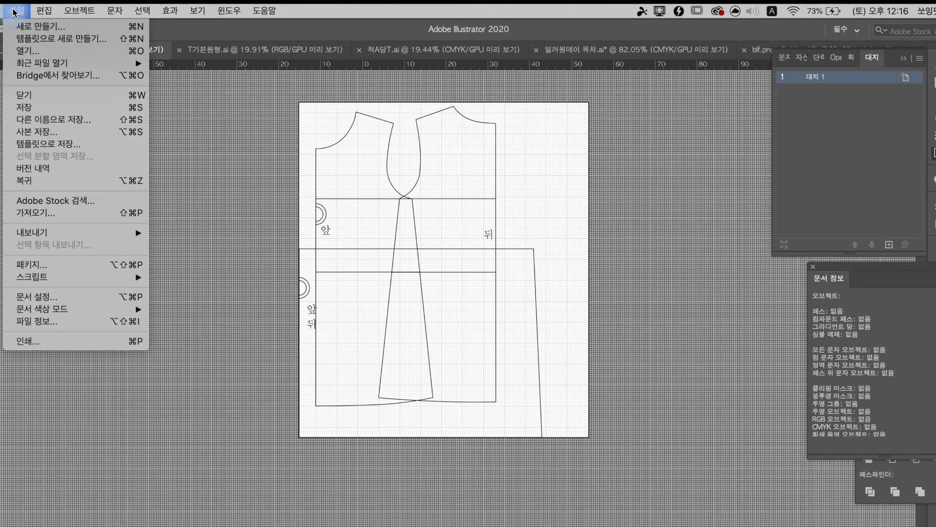
pyautogui.click(28, 344)
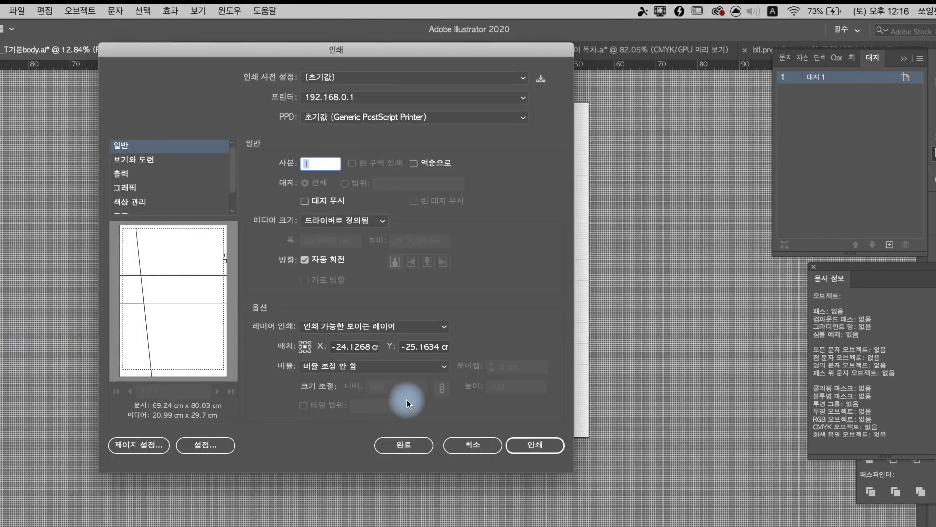
pyautogui.click(438, 371)
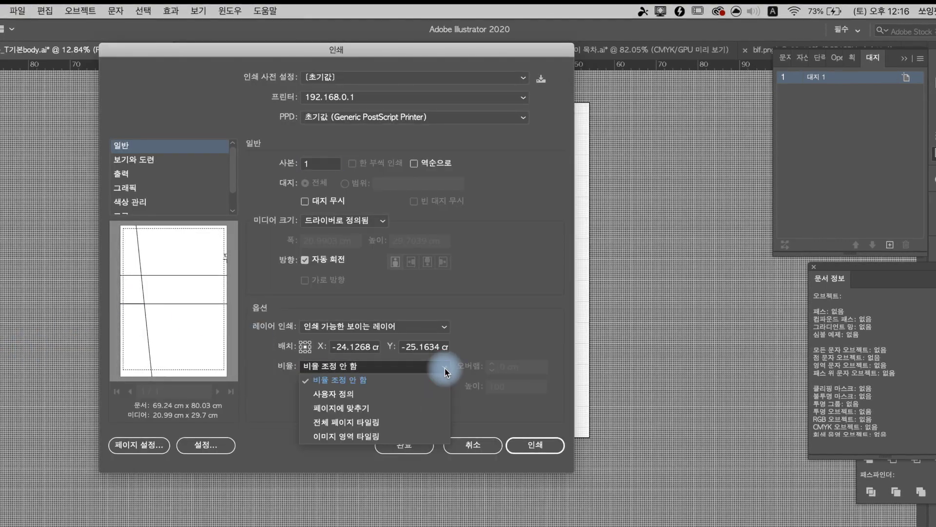
pyautogui.click(353, 436)
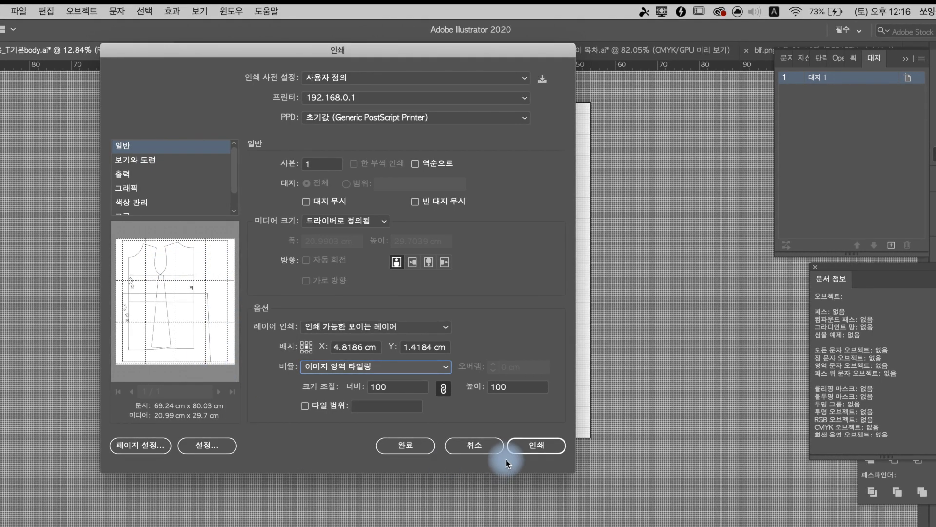
pyautogui.click(482, 453)
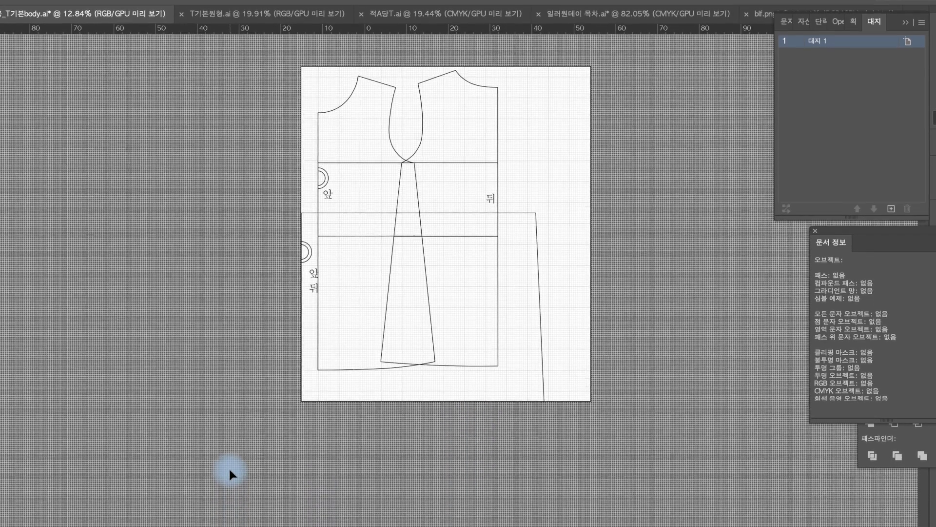
# Undo the artboard fit and the overlap moves of the skirt and back body pieces, and clear the selection.
pyautogui.press('super+z')
pyautogui.press('super+z')
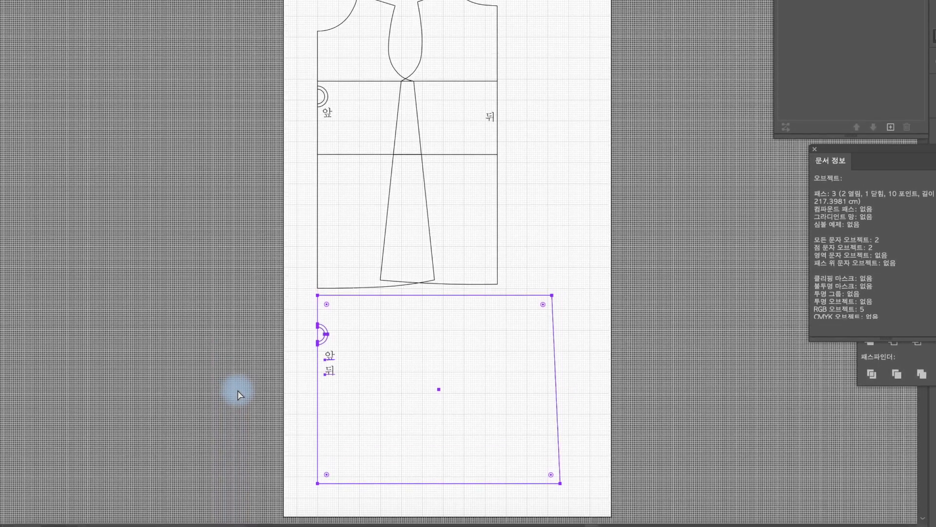
pyautogui.press('super+z')
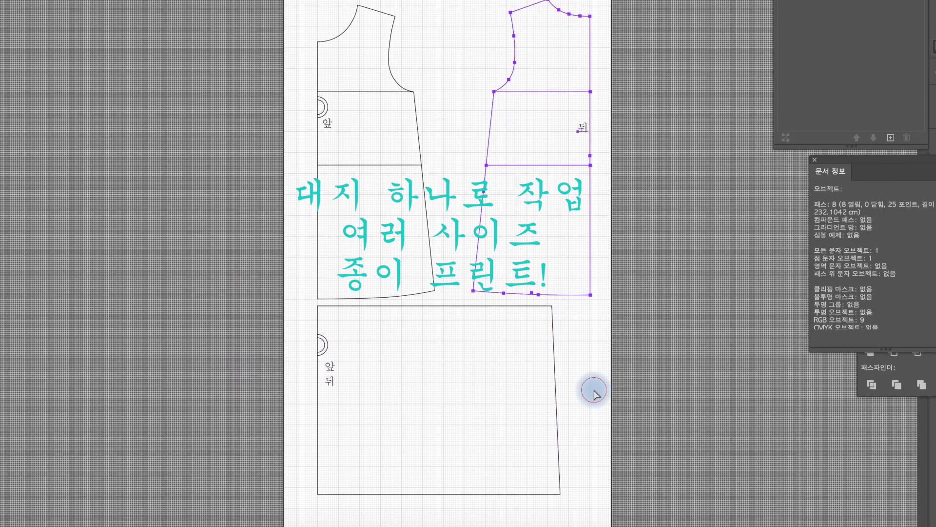
pyautogui.click(594, 394)
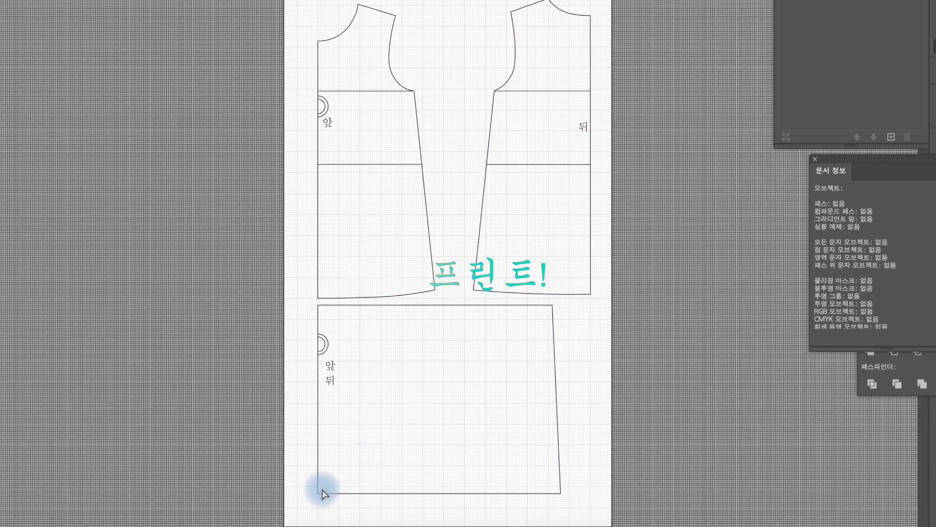
# Create an A4 print document with 20 artboards and rearrange them all into 4 columns with 0 spacing.
pyautogui.press('super+n')
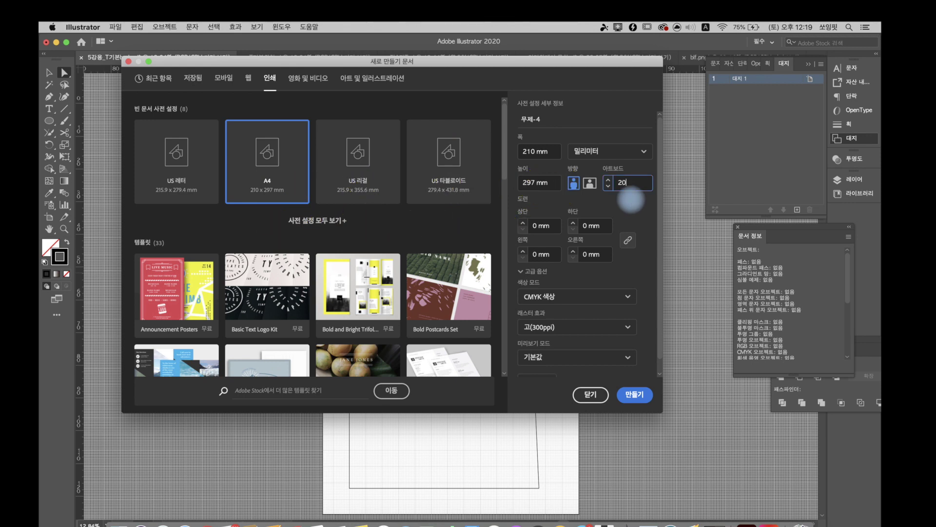
pyautogui.click(643, 394)
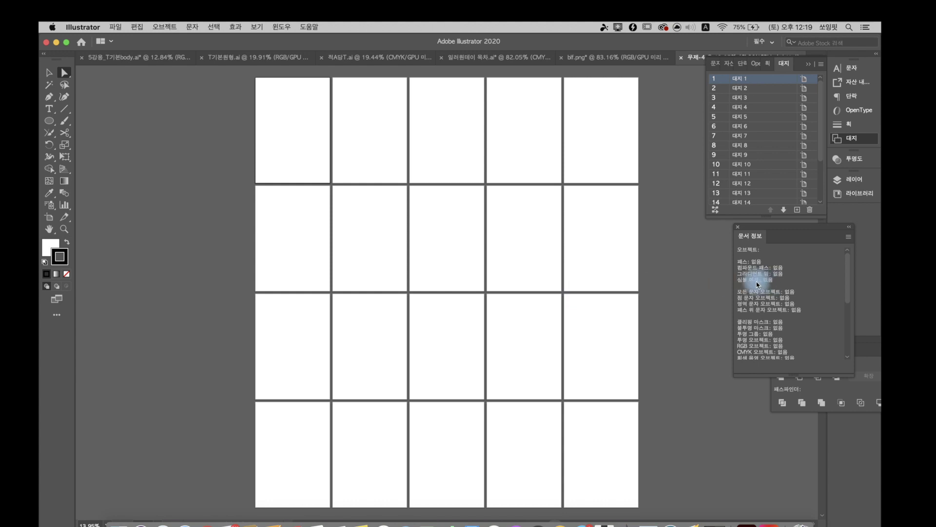
pyautogui.click(823, 68)
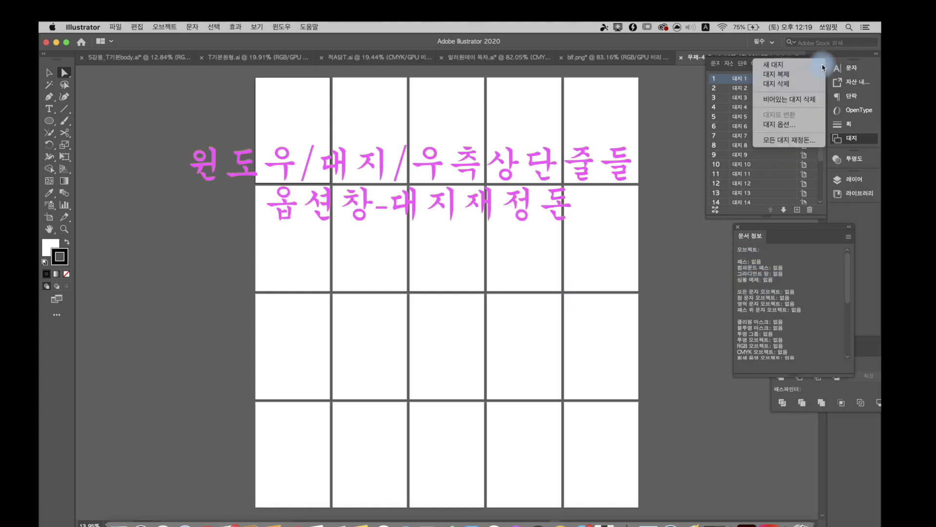
pyautogui.click(799, 146)
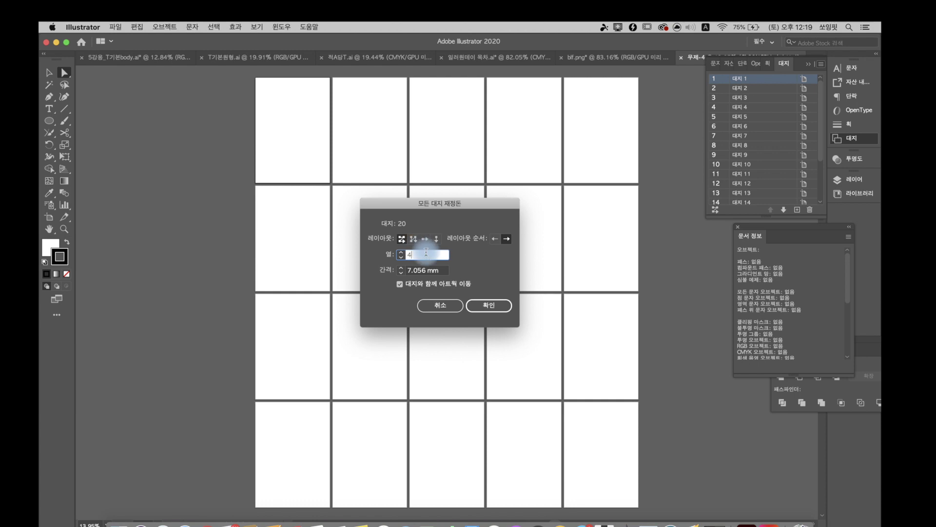
pyautogui.moveTo(423, 270); pyautogui.dragTo(392, 263)
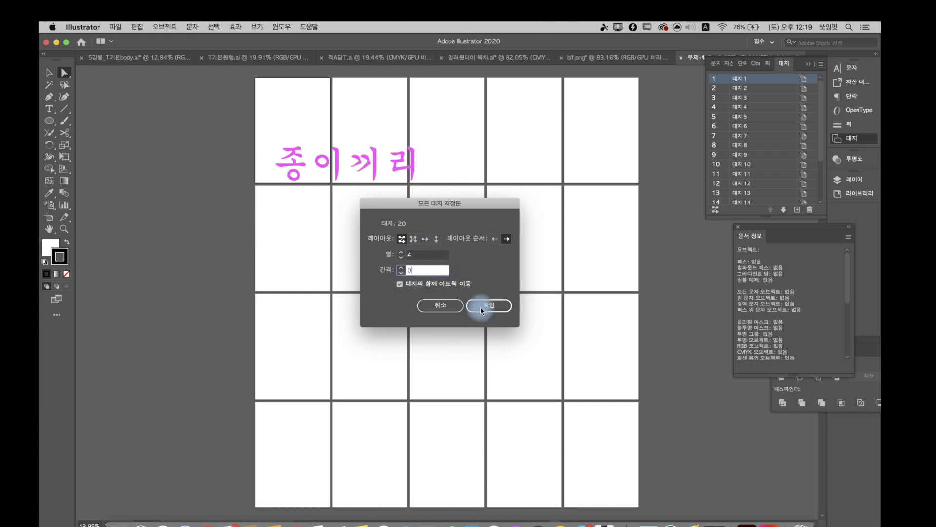
pyautogui.write('0')
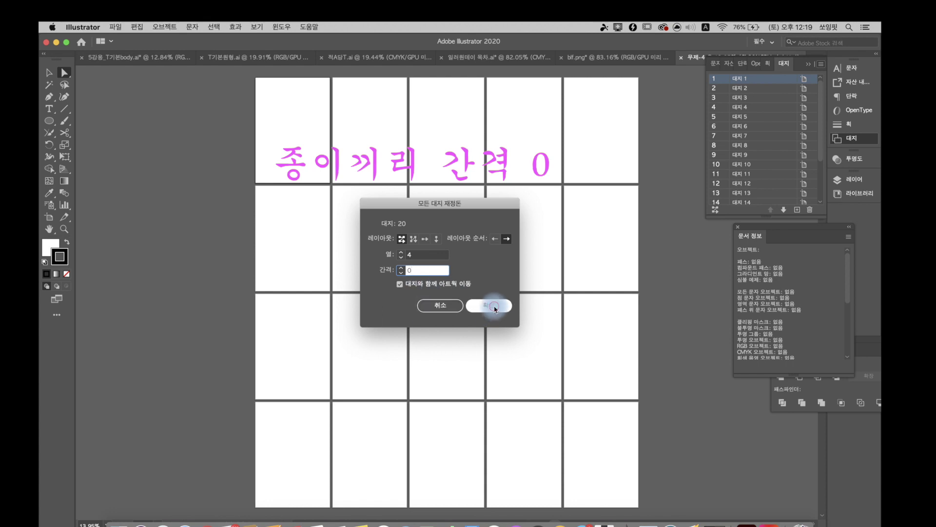
pyautogui.click(495, 307)
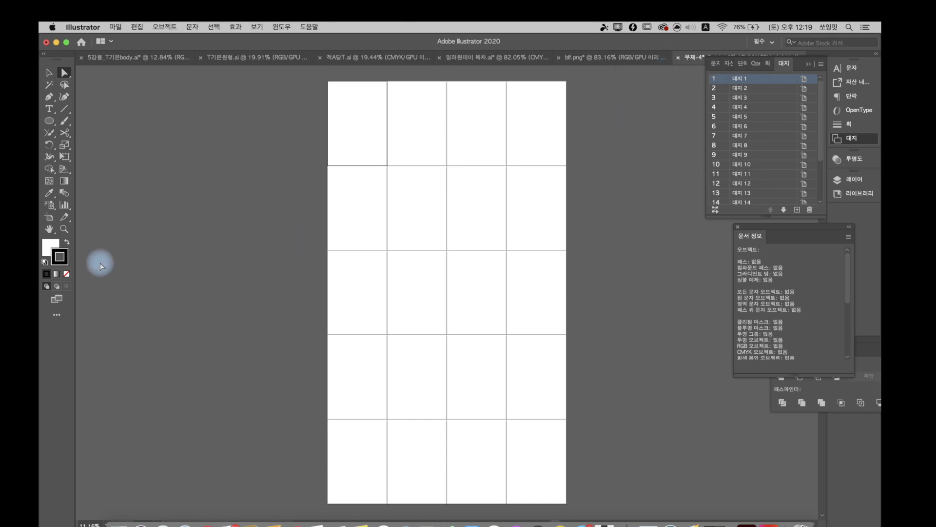
pyautogui.click(47, 220)
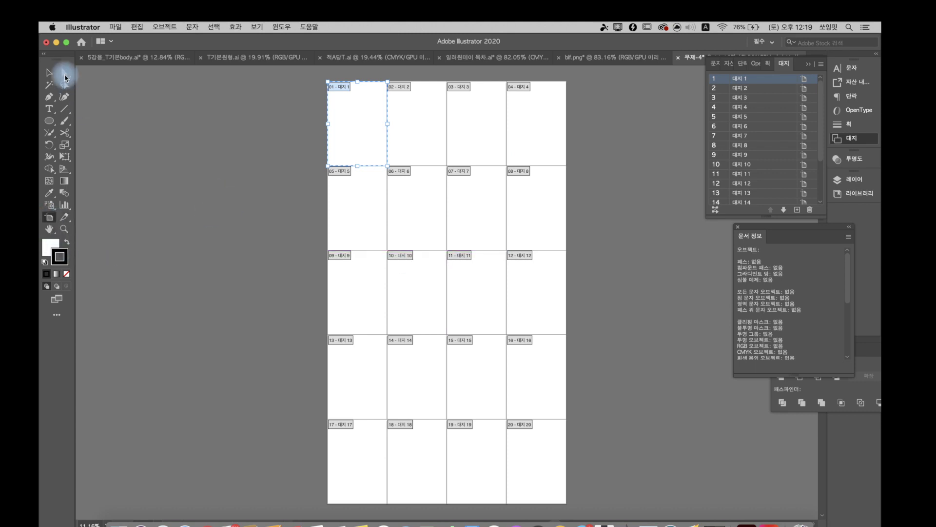
pyautogui.click(64, 73)
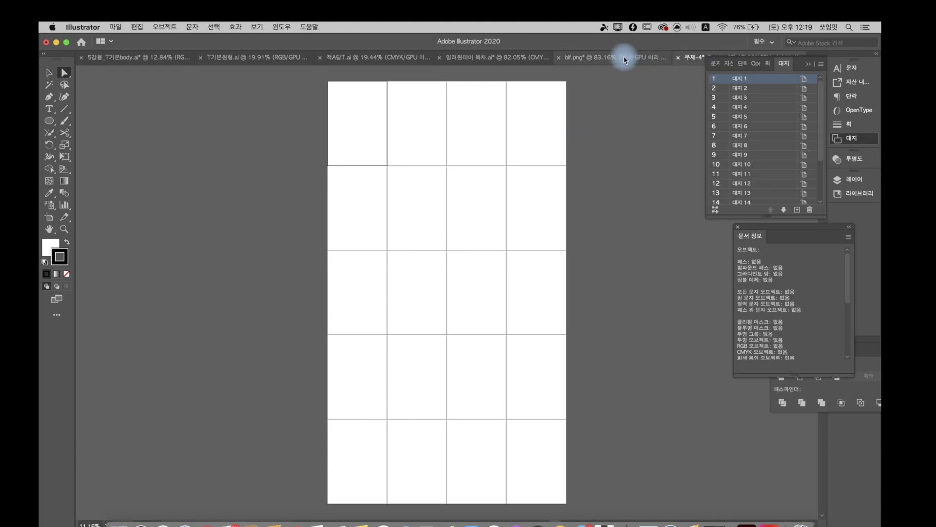
# Switch to the 5강용_T기본body.ai document and select and copy all front, back and skirt pattern pieces.
pyautogui.click(130, 64)
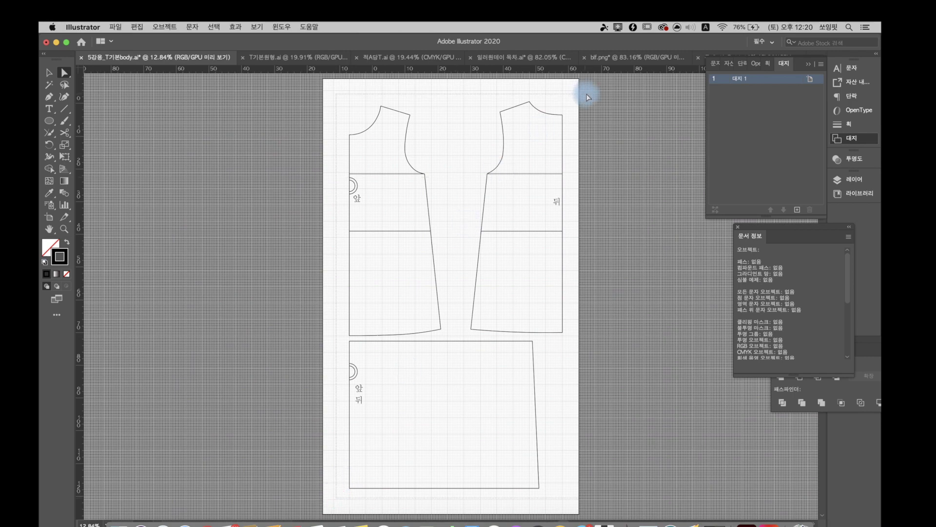
pyautogui.press('super+a')
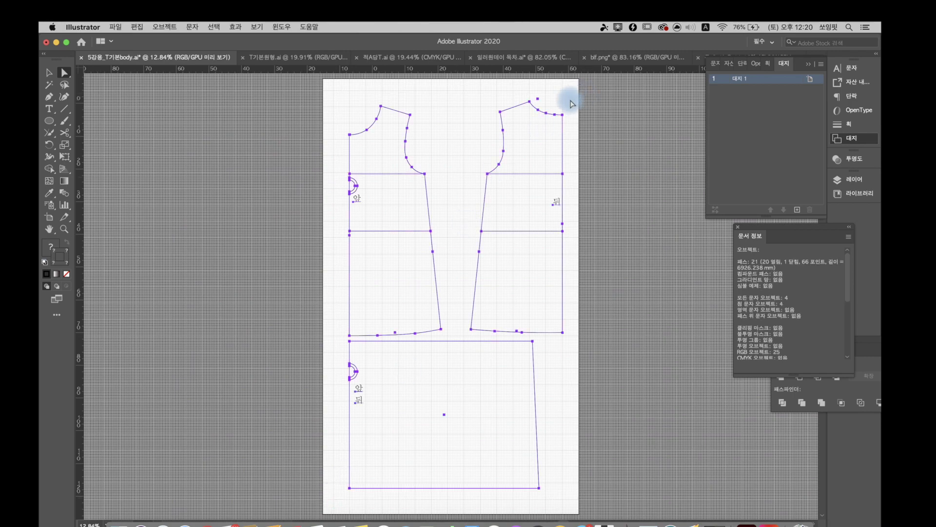
pyautogui.click(571, 104)
pyautogui.press('super+a')
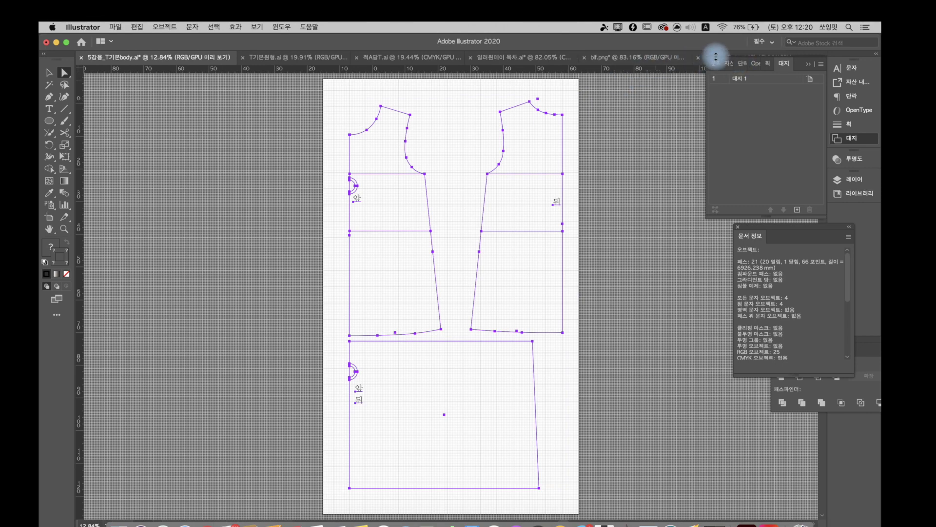
# Collapse the floating panel group that covers the document tabs.
pyautogui.moveTo(724, 61); pyautogui.dragTo(743, 97)
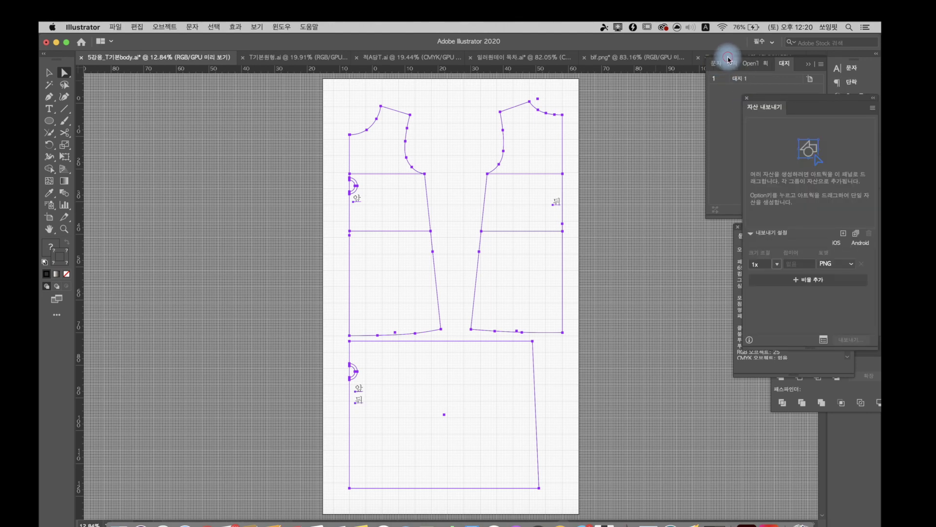
pyautogui.click(729, 60)
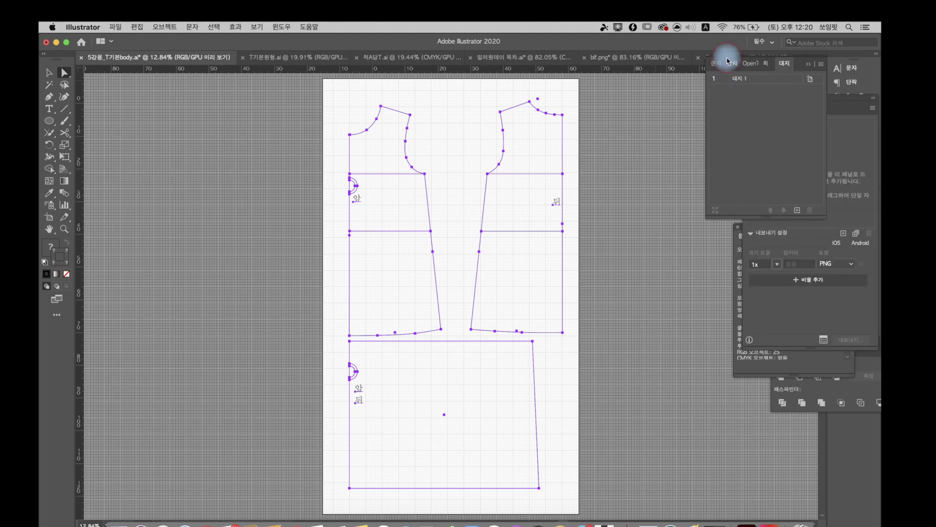
pyautogui.click(734, 61)
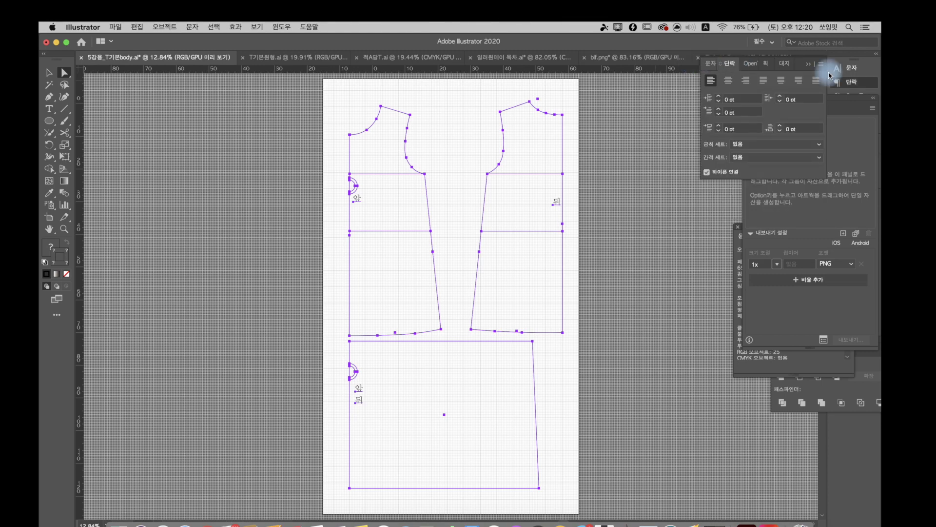
pyautogui.click(806, 67)
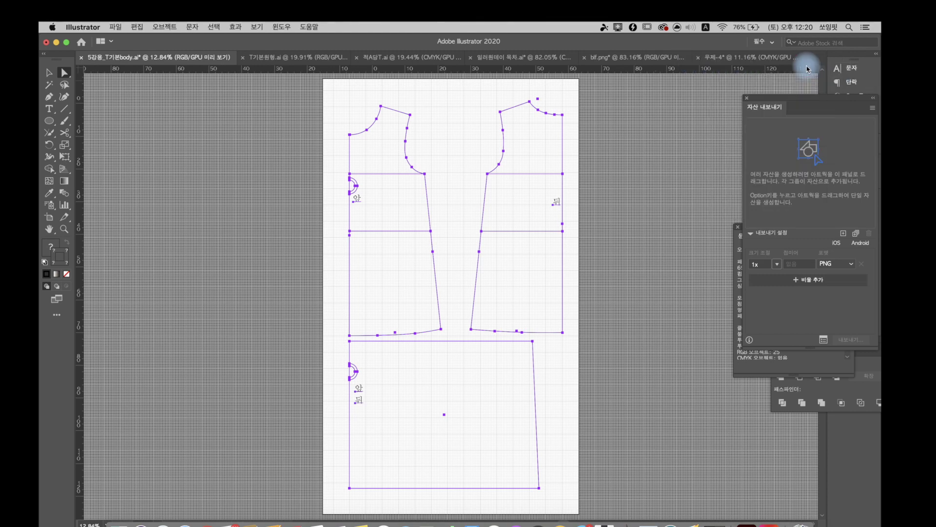
# Paste the pattern pieces into the new 20-artboard document and move them together to the upper-left corner of the artboard grid.
pyautogui.click(745, 59)
pyautogui.click(445, 168)
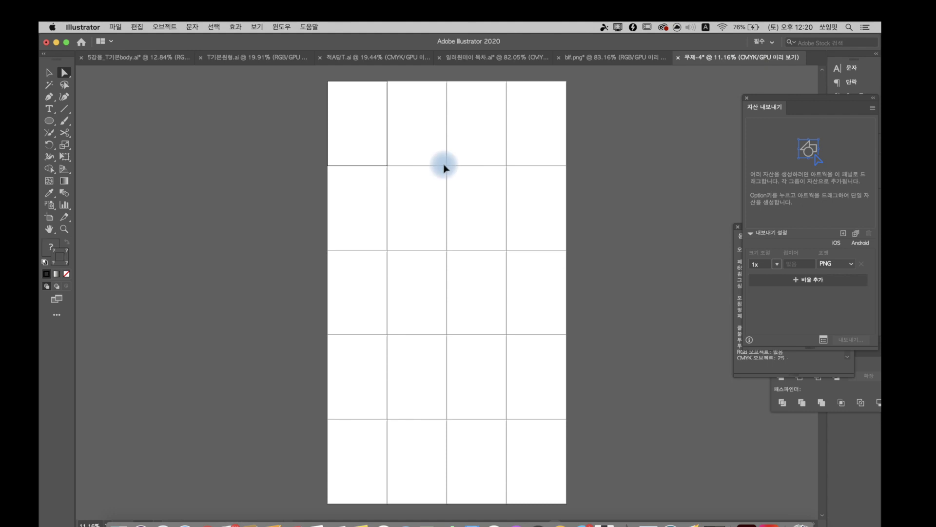
pyautogui.press('super+v')
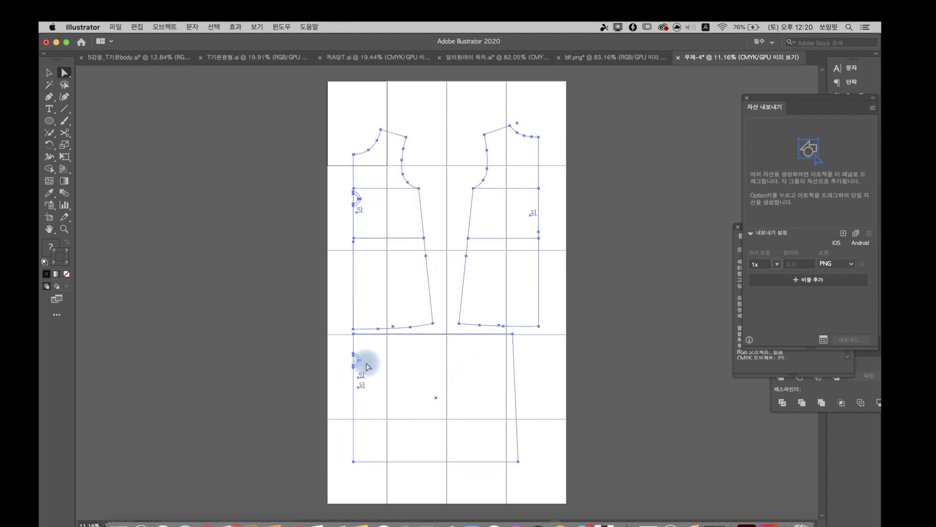
pyautogui.moveTo(408, 140); pyautogui.dragTo(393, 92)
pyautogui.click(620, 289)
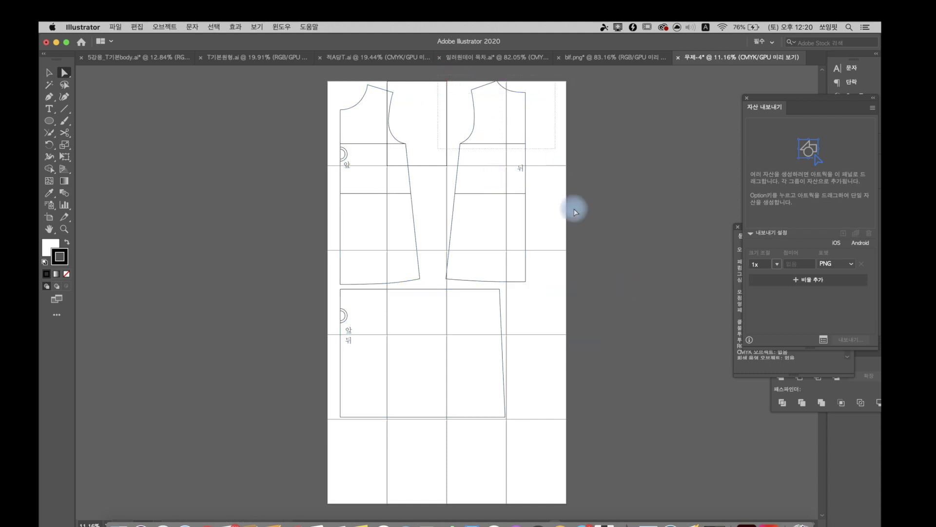
# Move the back body piece closer to the front piece so it fits within the first three artboard columns.
pyautogui.click(520, 282)
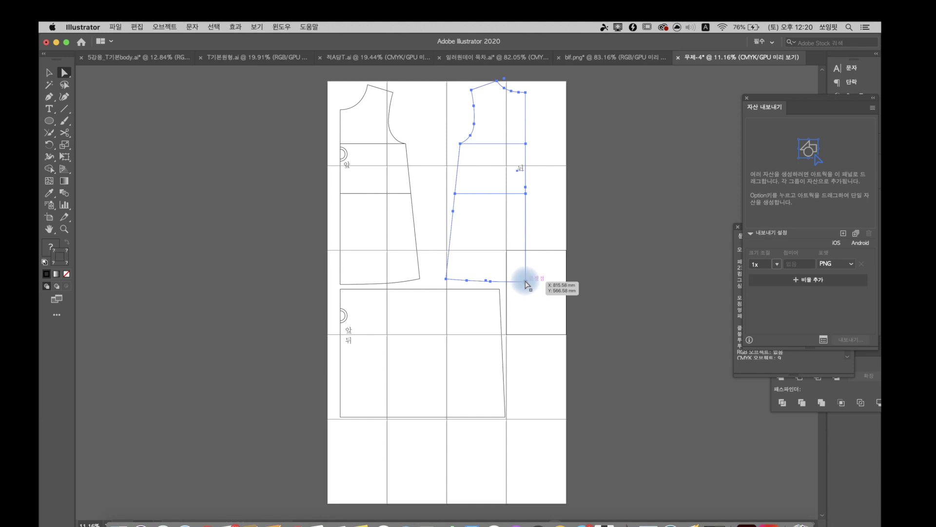
pyautogui.moveTo(515, 283); pyautogui.dragTo(505, 283)
pyautogui.click(561, 351)
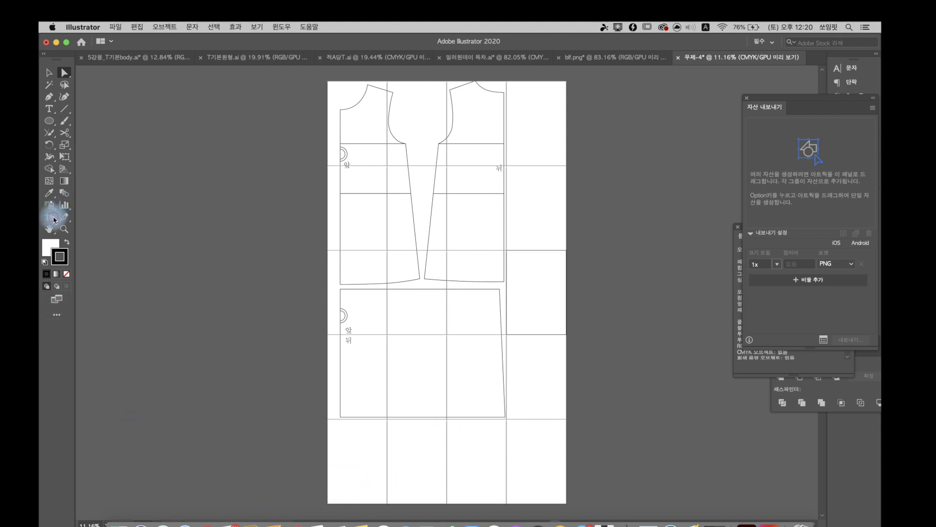
# Delete the unneeded artboards in the fourth column and the bottom row, keeping the 12 that hold the pattern.
pyautogui.click(53, 218)
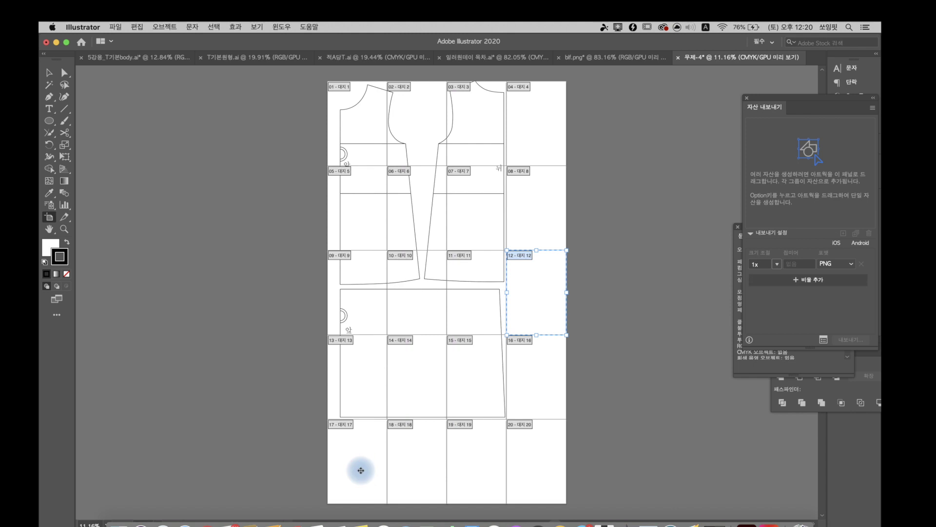
pyautogui.moveTo(361, 470); pyautogui.dragTo(531, 472)
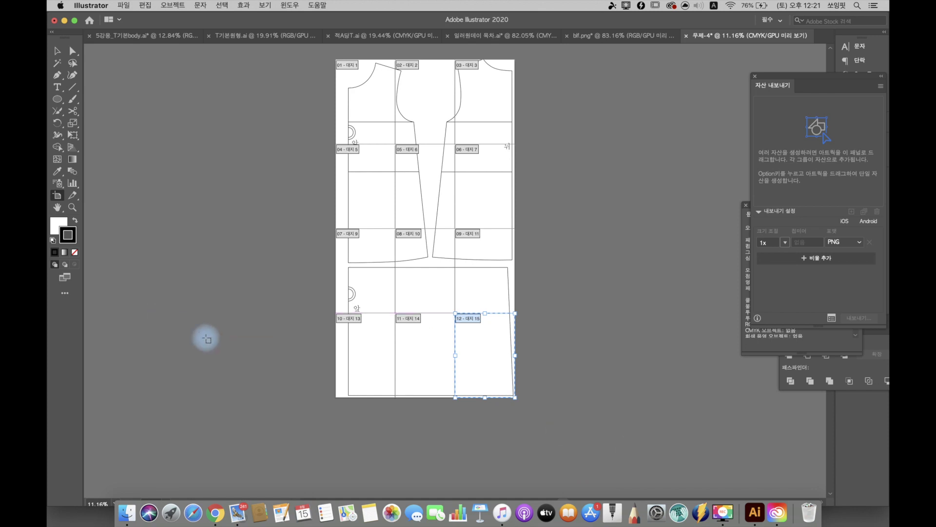
pyautogui.click(472, 319)
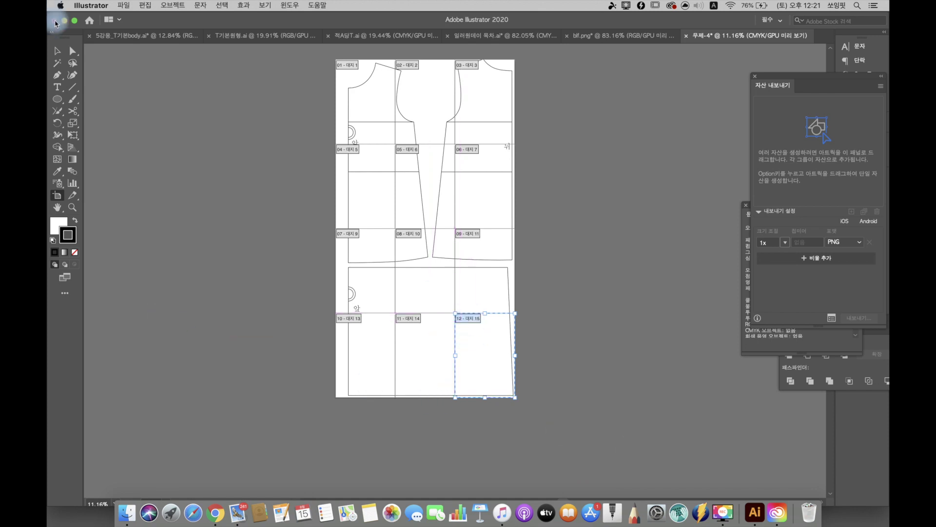
pyautogui.click(72, 53)
pyautogui.click(439, 235)
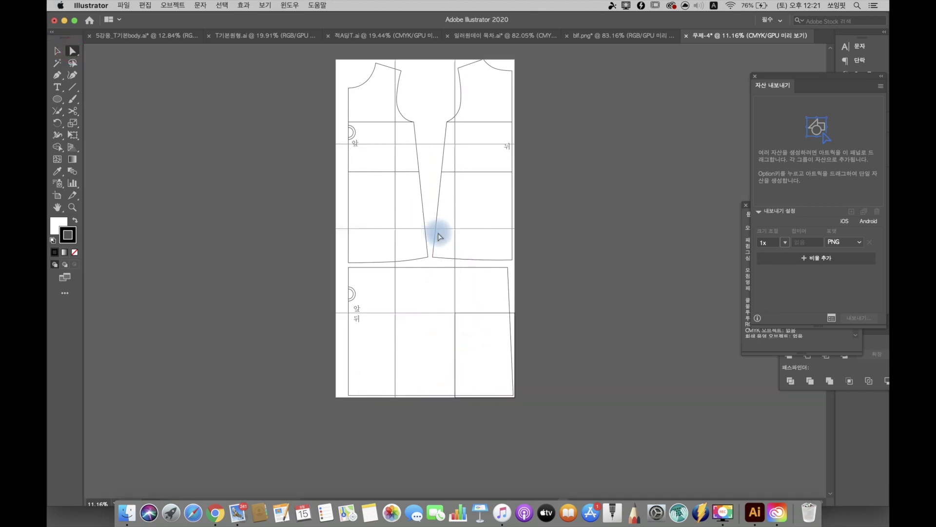
# Inspect the numbering order of the remaining artboards, checking the top-row and second-row artboards over the pattern.
pyautogui.click(73, 209)
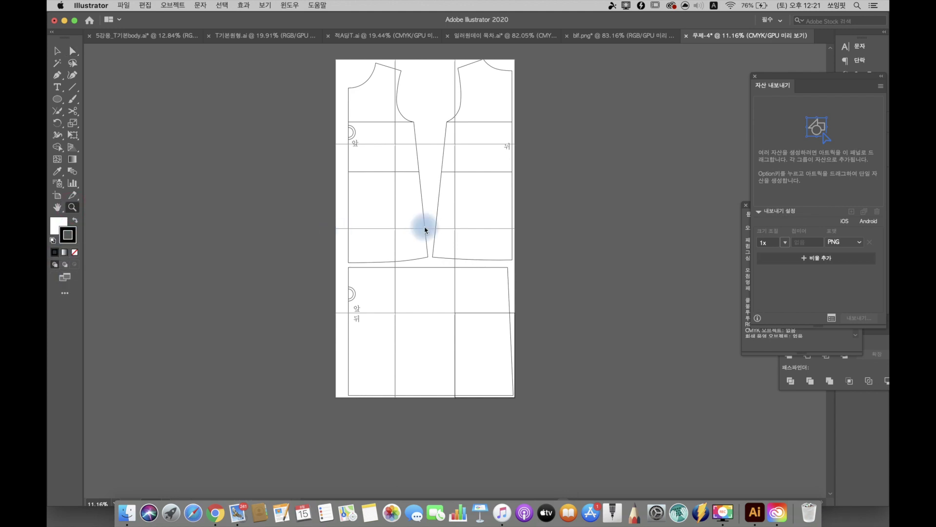
pyautogui.moveTo(426, 230); pyautogui.dragTo(469, 250)
pyautogui.press('space')
pyautogui.moveTo(470, 250); pyautogui.dragTo(460, 295)
pyautogui.click(57, 194)
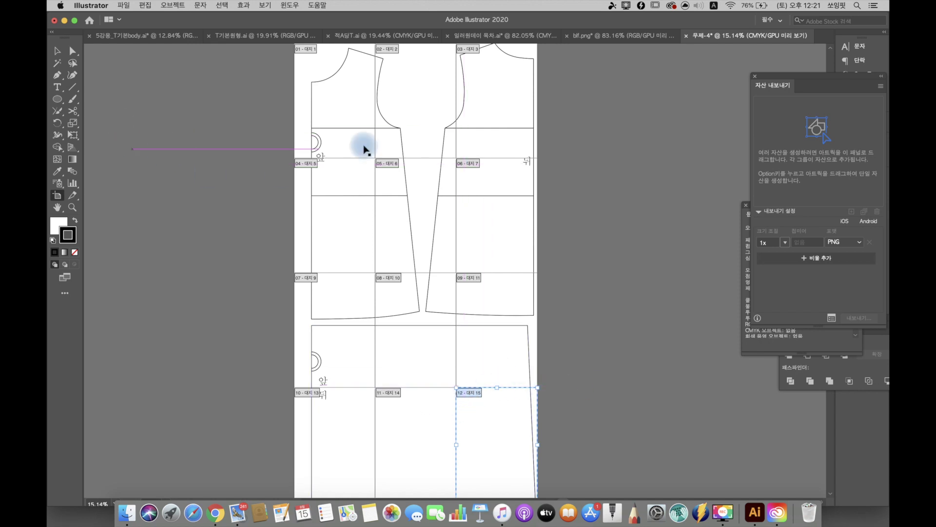
pyautogui.click(361, 102)
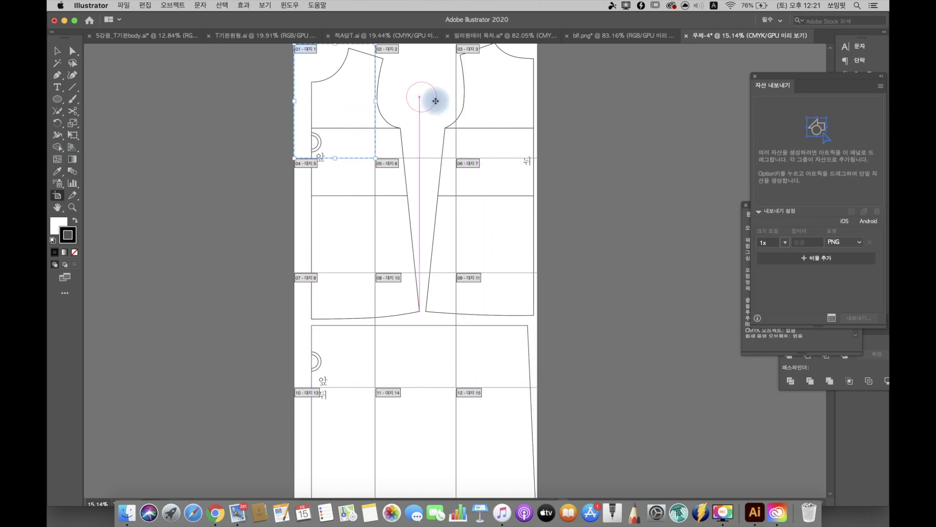
pyautogui.click(357, 207)
pyautogui.click(413, 225)
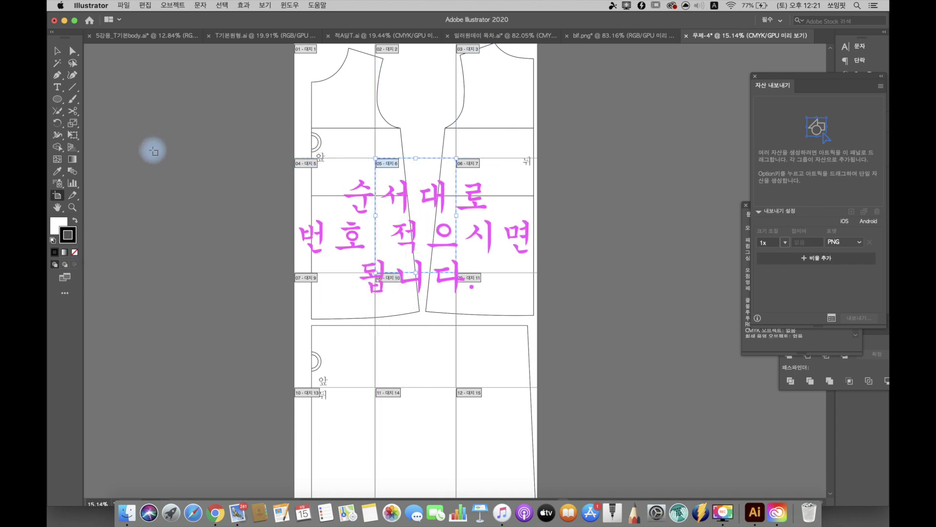
# Draw a 50 × 50 mm test square beside the front neckline on the first artboard, then close the asset export panel.
pyautogui.click(72, 207)
pyautogui.moveTo(321, 59); pyautogui.dragTo(471, 219)
pyautogui.scroll(5, 345, 108)
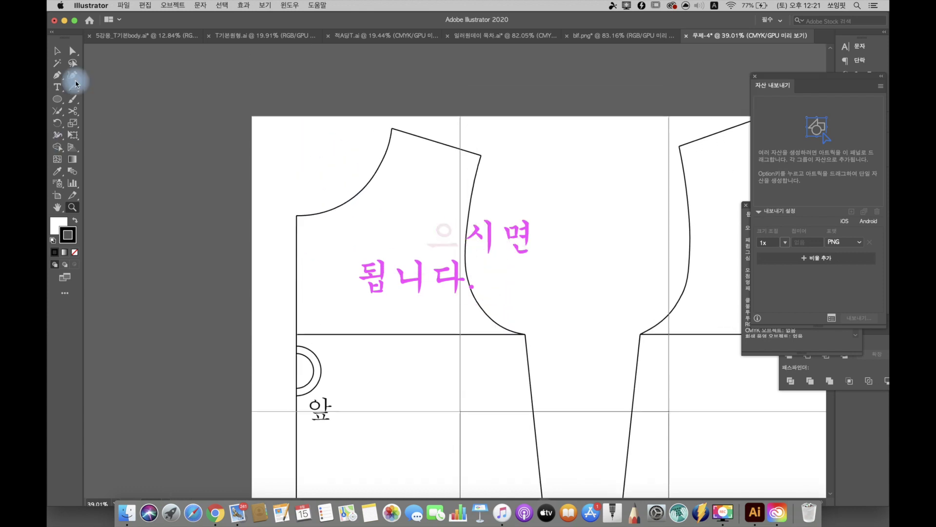
pyautogui.click(58, 101)
pyautogui.press('m')
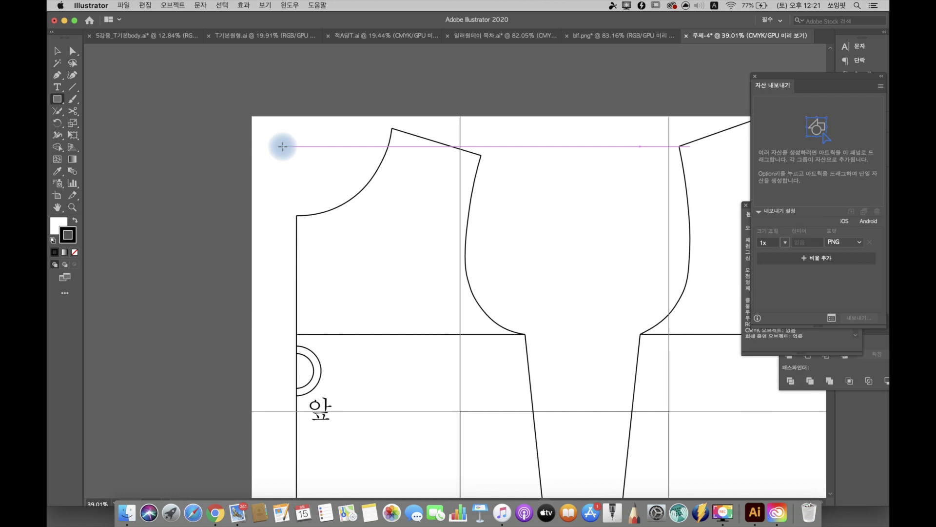
pyautogui.click(282, 146)
pyautogui.click(512, 160)
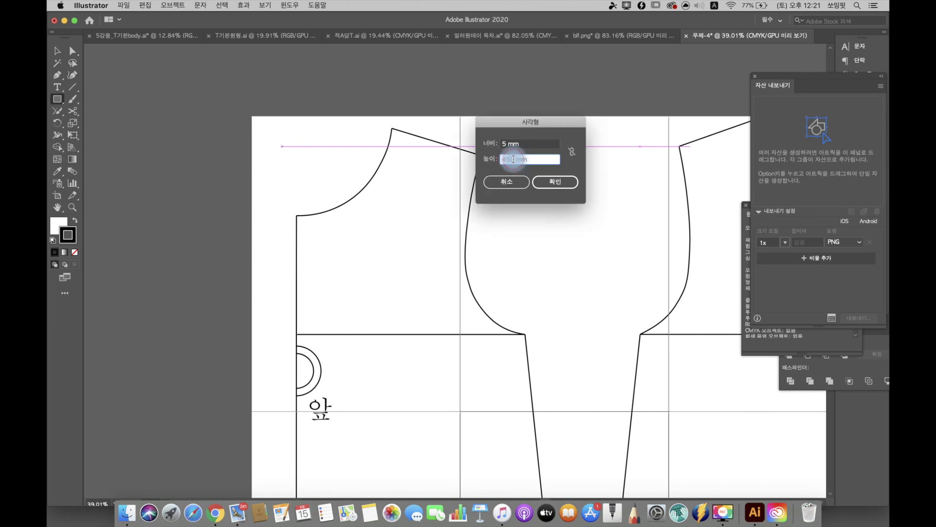
pyautogui.click(523, 147)
pyautogui.write('50')
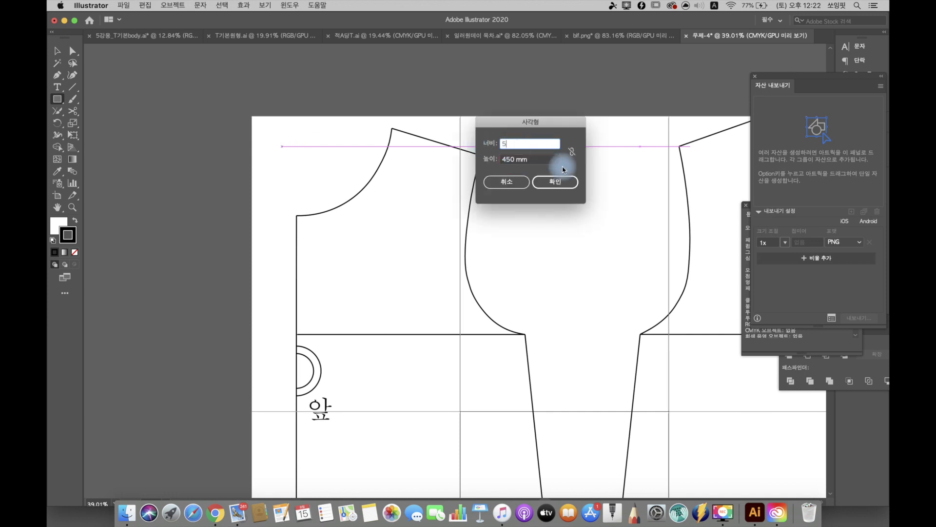
pyautogui.click(530, 159)
pyautogui.press('super+a')
pyautogui.write('5')
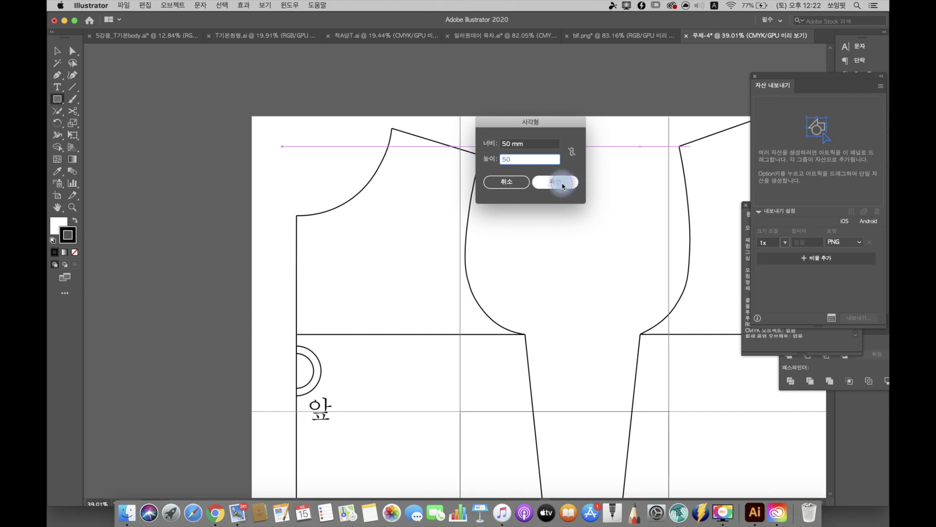
pyautogui.click(562, 185)
pyautogui.press('a')
pyautogui.click(755, 76)
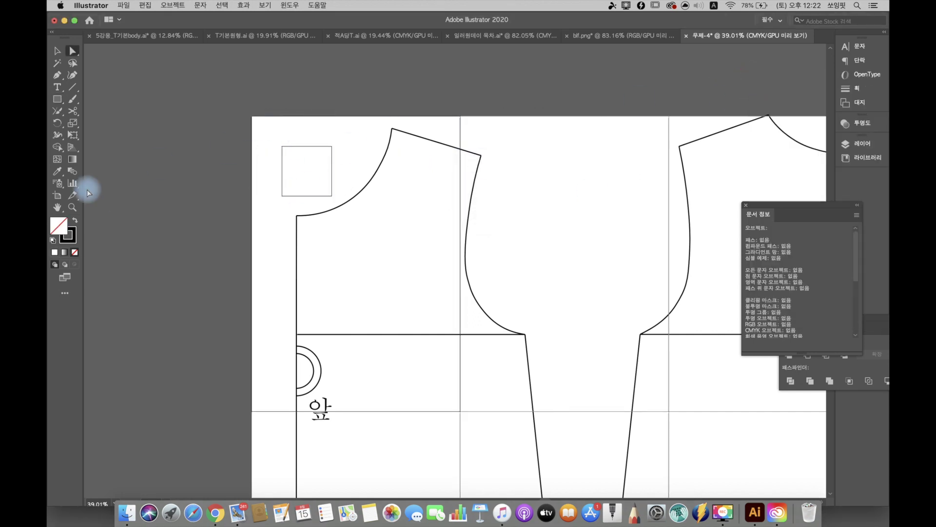
# Label the square with the text "test box" at 36 pt, placed just above it.
pyautogui.click(57, 87)
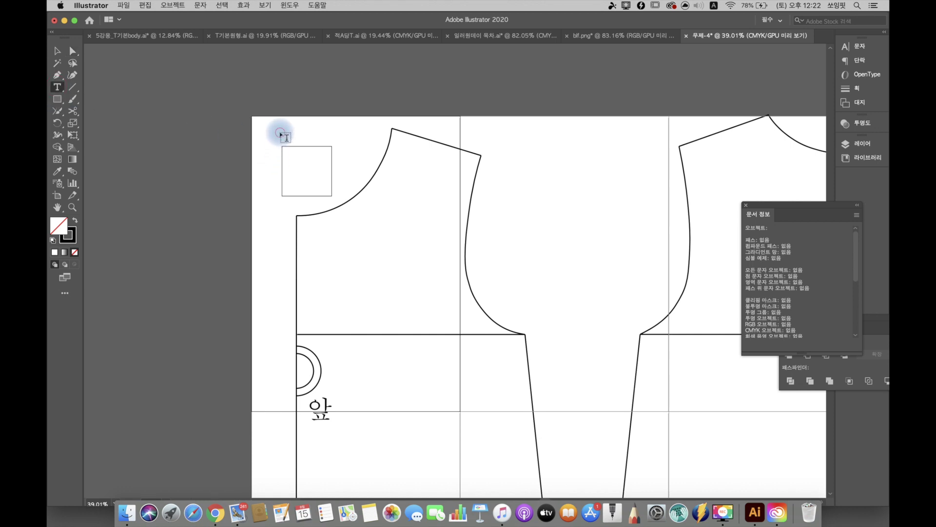
pyautogui.click(280, 131)
pyautogui.click(860, 47)
pyautogui.click(768, 87)
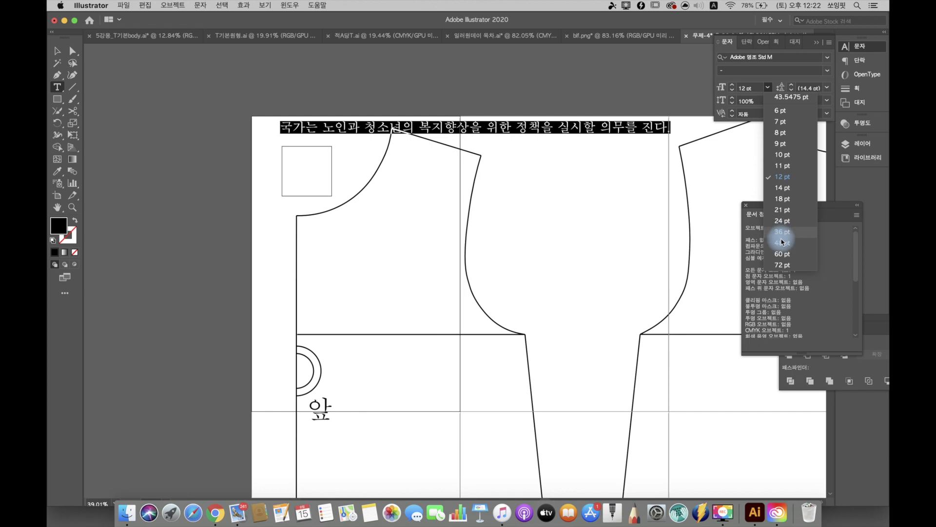
pyautogui.click(782, 240)
pyautogui.write('test box')
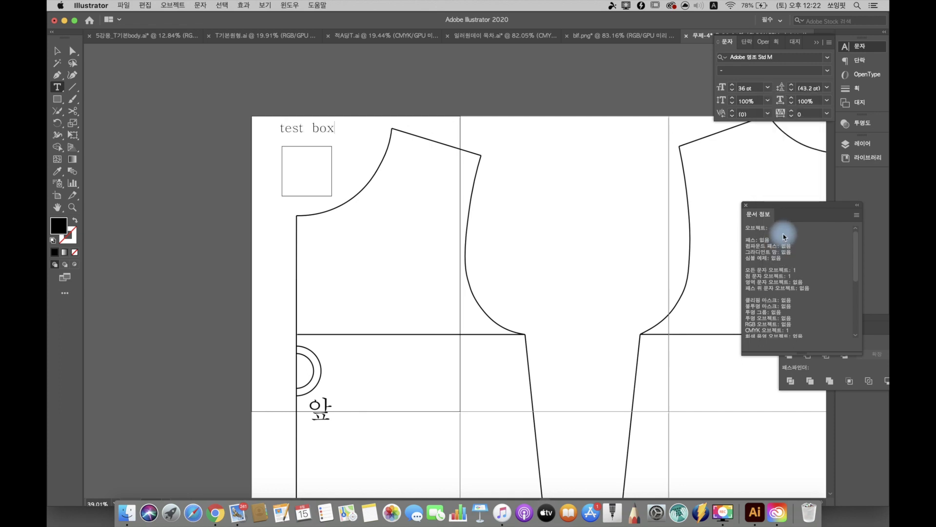
pyautogui.click(73, 51)
pyautogui.moveTo(314, 139); pyautogui.dragTo(315, 139)
pyautogui.click(350, 147)
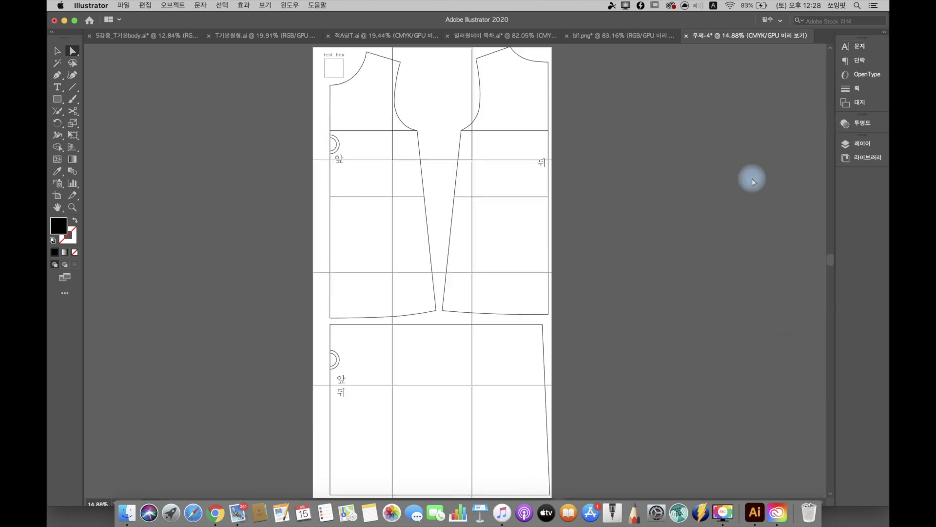
# Hide layer 1 with the pattern and add the text "sewingfit" on layer 2 in the top row's middle artboard.
pyautogui.click(862, 144)
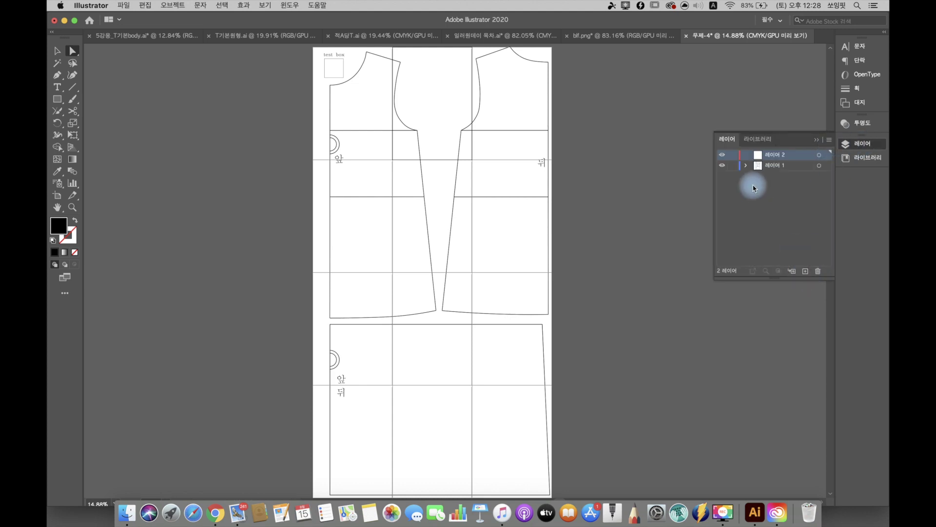
pyautogui.click(722, 166)
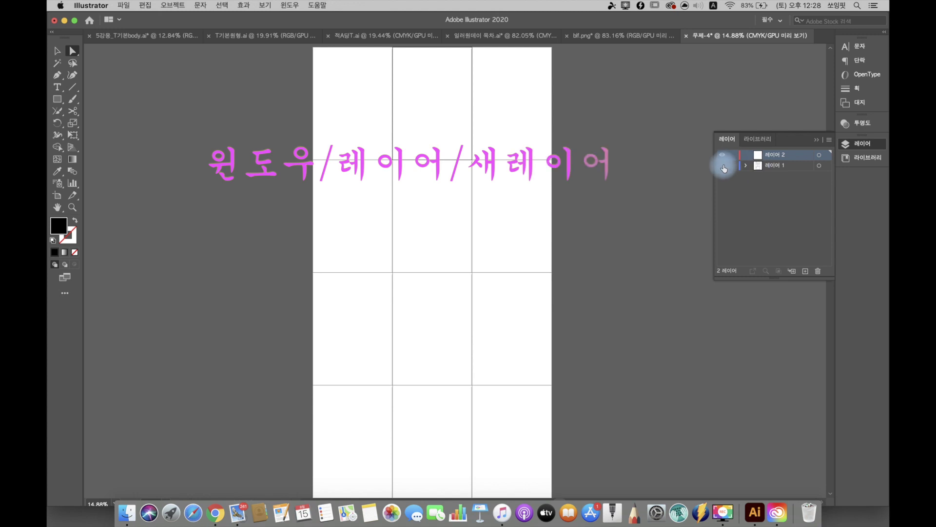
pyautogui.click(57, 88)
pyautogui.click(406, 100)
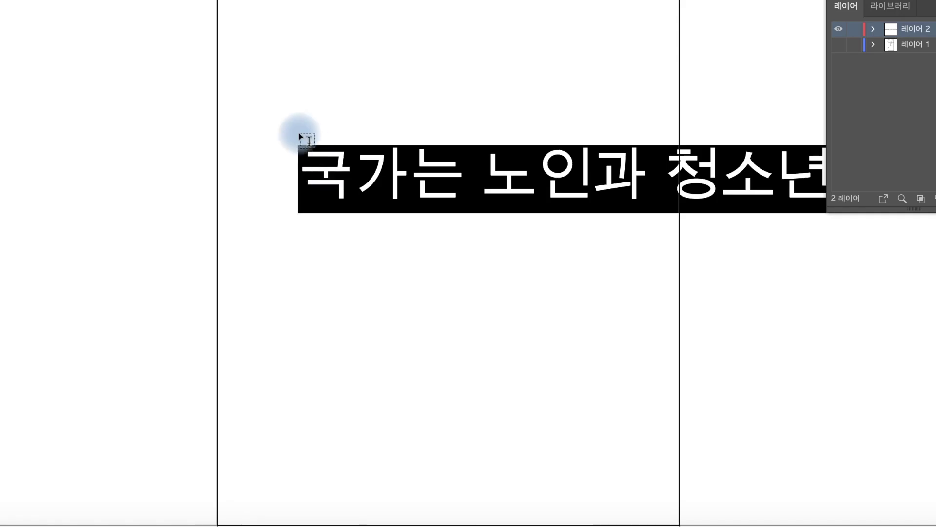
pyautogui.write('Sewing')
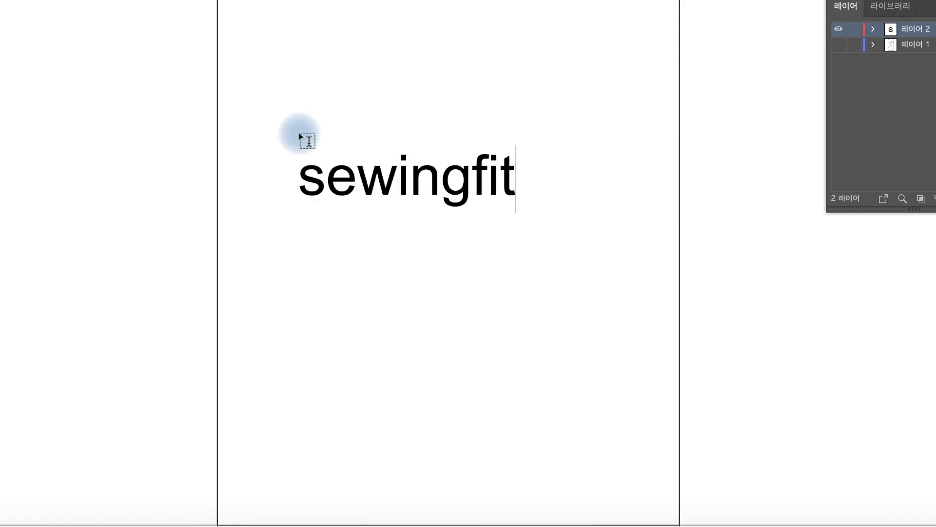
pyautogui.write('fit')
# Rotate the "sewingfit" text so it runs diagonally upward.
pyautogui.click(349, 143)
pyautogui.moveTo(523, 139); pyautogui.dragTo(480, 147)
pyautogui.click(514, 301)
# Copy the rotated text diagonally up to the right and repeat the copy to form a line.
pyautogui.press('z')
pyautogui.keyDown('alt'); pyautogui.click(482, 214); pyautogui.keyUp('alt')
pyautogui.scroll(-2, 554, 403)
pyautogui.press('v')
pyautogui.click(466, 125)
pyautogui.moveTo(465, 122); pyautogui.dragTo(539, 64)
pyautogui.hotkey('ctrl', 'd')
# Extend the diagonal line of "sewingfit" texts down to the left with evenly spaced copies.
pyautogui.moveTo(255, 355); pyautogui.dragTo(646, 81)
pyautogui.click(458, 322)
pyautogui.moveTo(429, 318); pyautogui.dragTo(371, 375)
pyautogui.hotkey('ctrl', 'd')
pyautogui.moveTo(309, 432); pyautogui.dragTo(254, 490)
# Copy the whole diagonal text line into parallel rows to build a watermark pattern, undoing the last copy.
pyautogui.moveTo(199, 514); pyautogui.dragTo(746, 17)
pyautogui.moveTo(592, 130); pyautogui.dragTo(492, 122)
pyautogui.moveTo(492, 122); pyautogui.dragTo(473, 92)
pyautogui.moveTo(471, 92); pyautogui.dragTo(443, 65)
pyautogui.moveTo(443, 68); pyautogui.dragTo(421, 45)
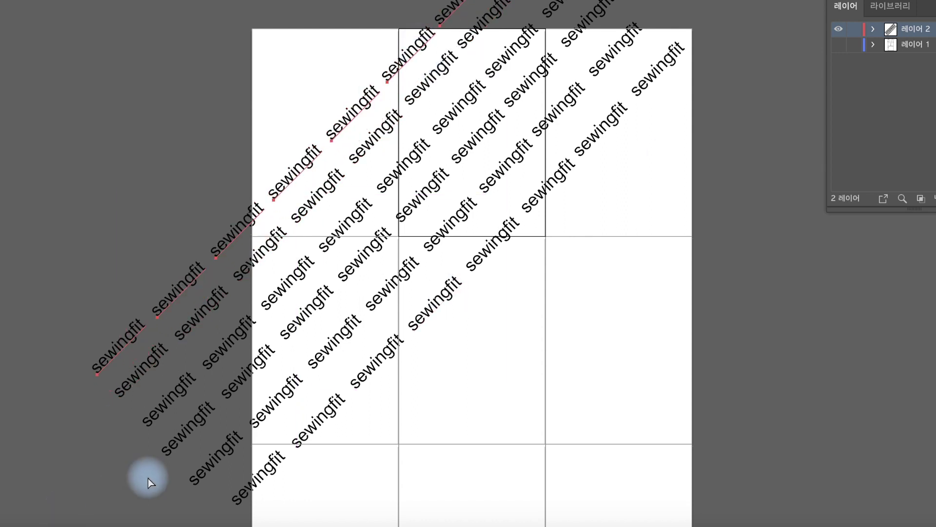
pyautogui.hotkey('ctrl', 'z')
# Select all the watermark text and reduce its opacity to 23%.
pyautogui.hotkey('ctrl', 'a')
pyautogui.click(863, 123)
pyautogui.click(827, 134)
pyautogui.moveTo(827, 147); pyautogui.dragTo(806, 150)
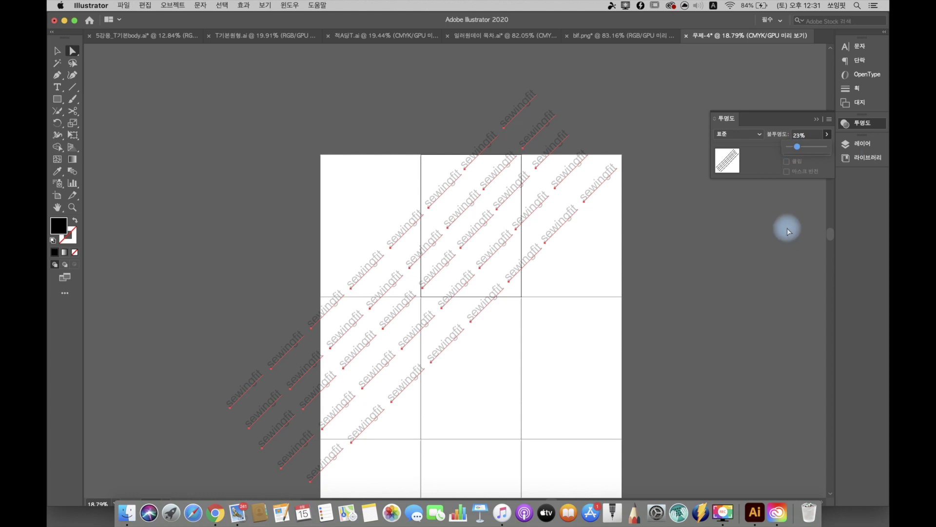
pyautogui.click(772, 207)
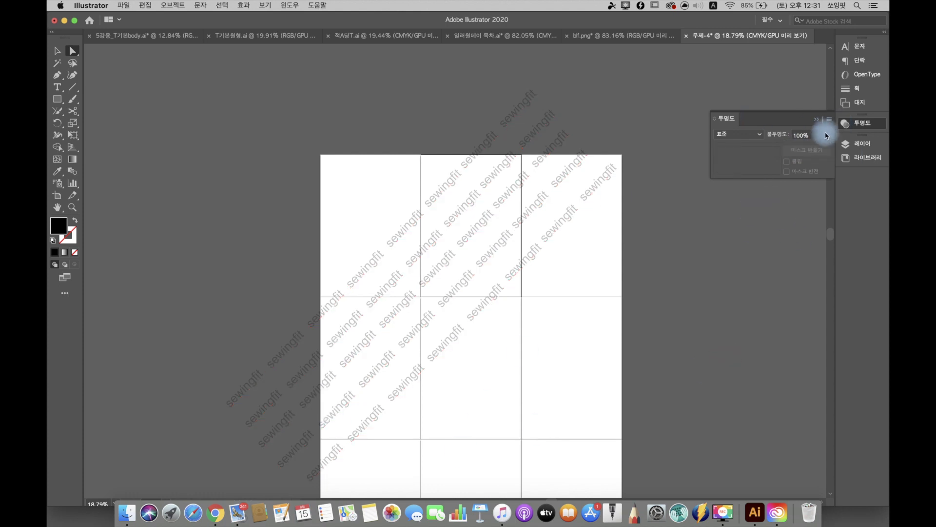
pyautogui.click(769, 19)
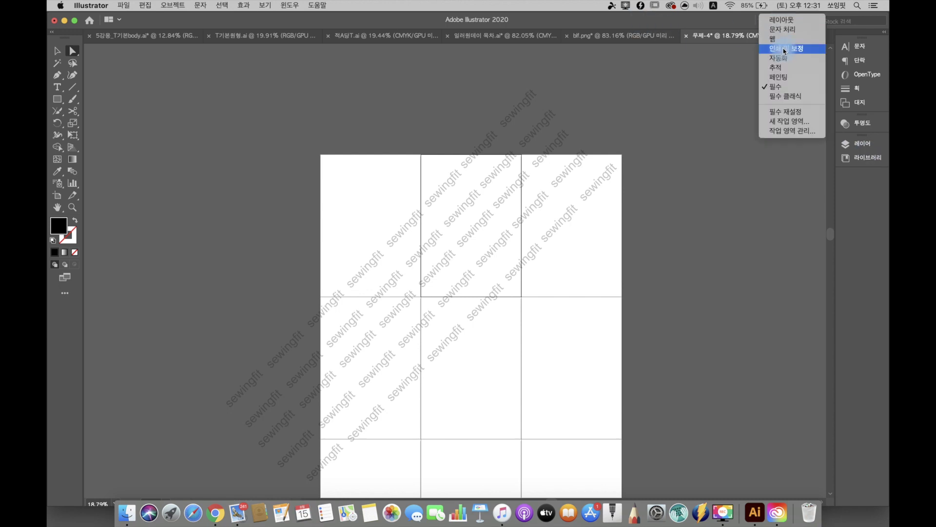
pyautogui.click(773, 88)
pyautogui.click(771, 20)
pyautogui.click(780, 84)
# Show layer 1 with the pattern again beneath the watermark layer.
pyautogui.click(845, 143)
pyautogui.click(717, 154)
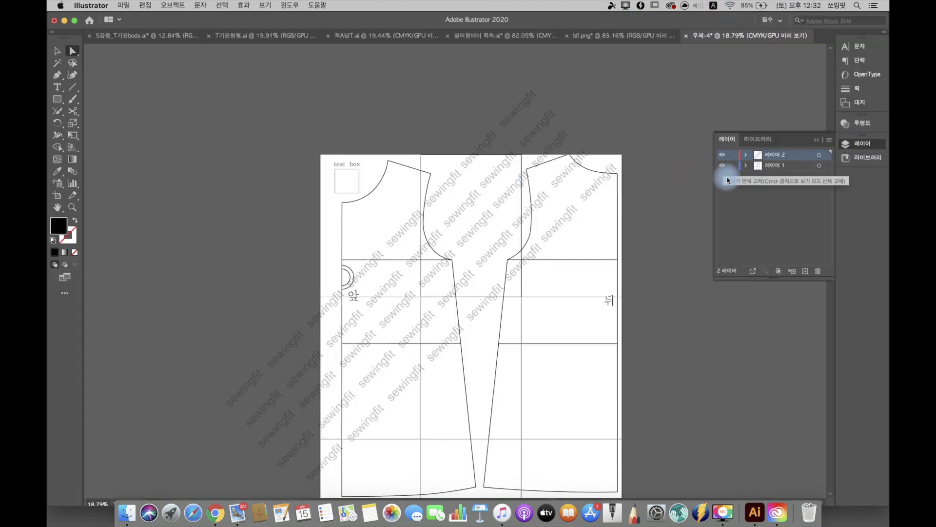
# Review the print settings and page preview for the artboards, leave without printing, and collapse the layers panel.
pyautogui.click(123, 5)
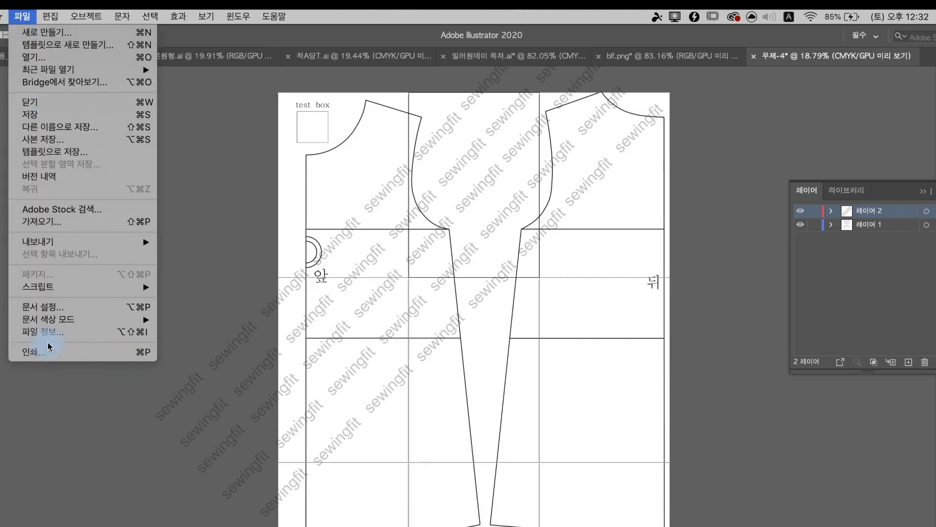
pyautogui.click(40, 353)
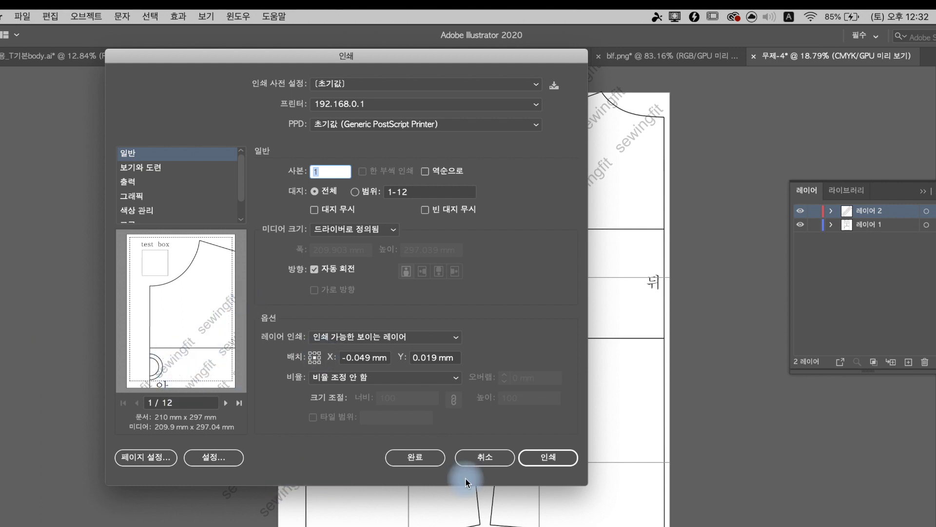
pyautogui.click(507, 464)
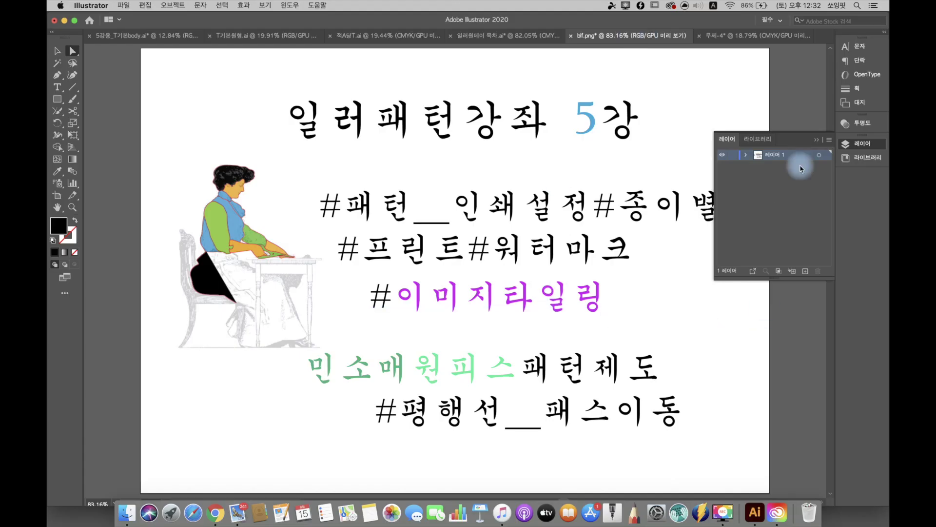
pyautogui.click(819, 141)
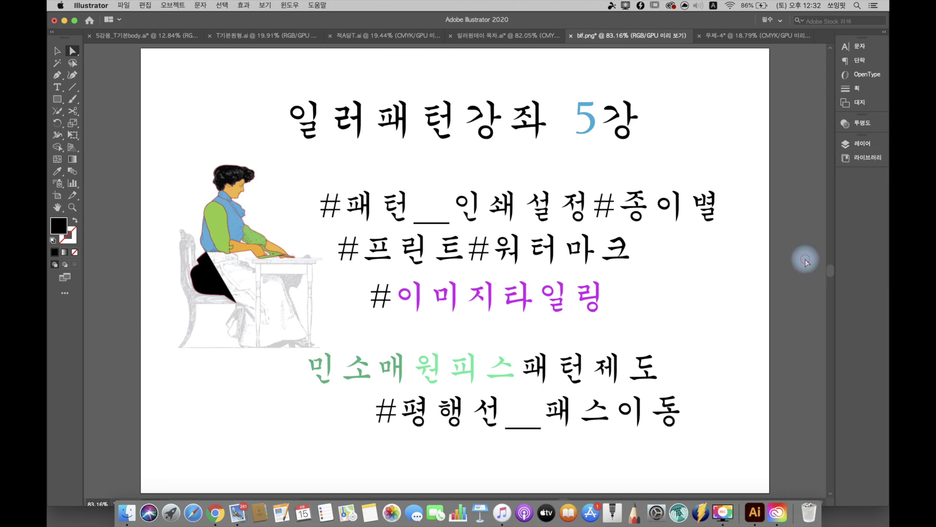